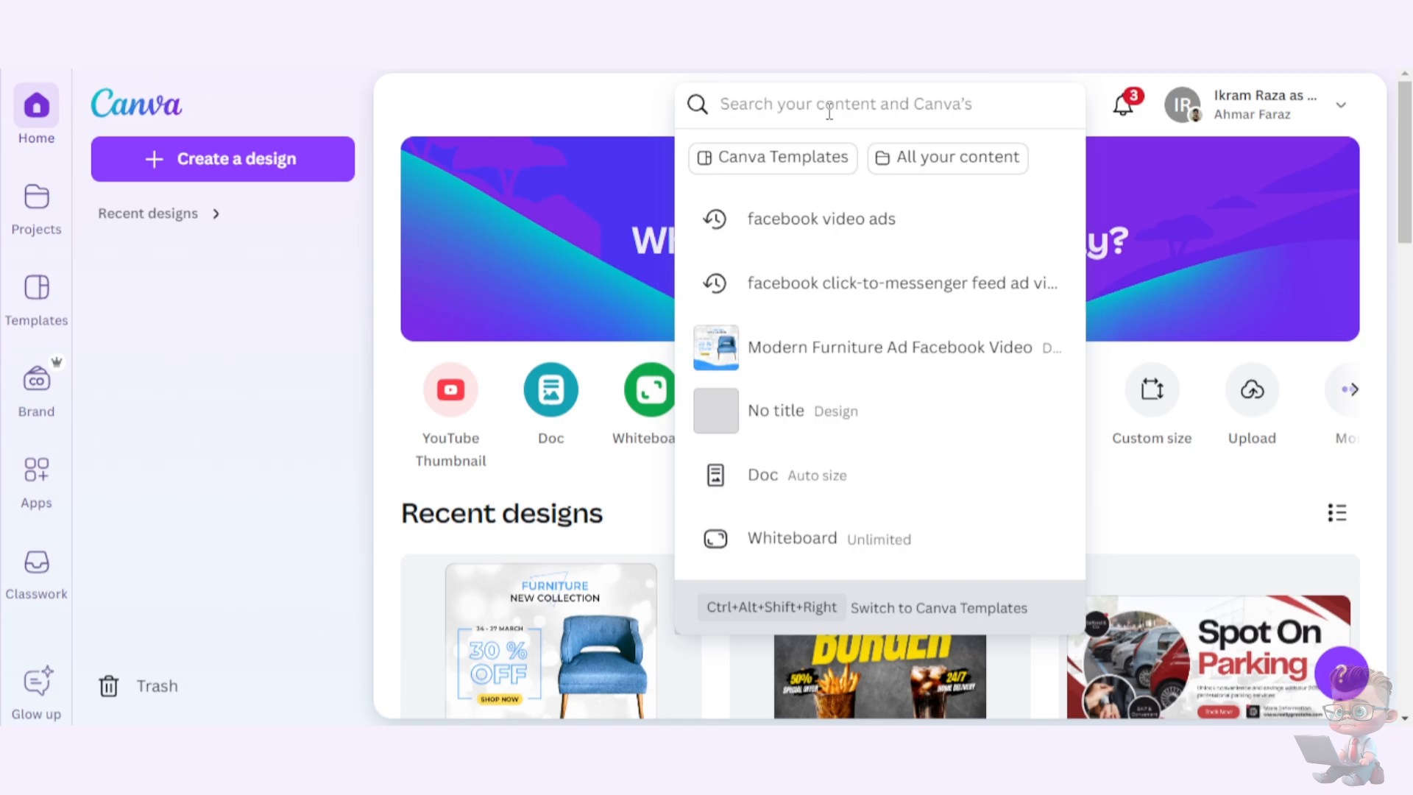
Search for "facebook video ad"
{"action": "type", "text": "faceboo"}
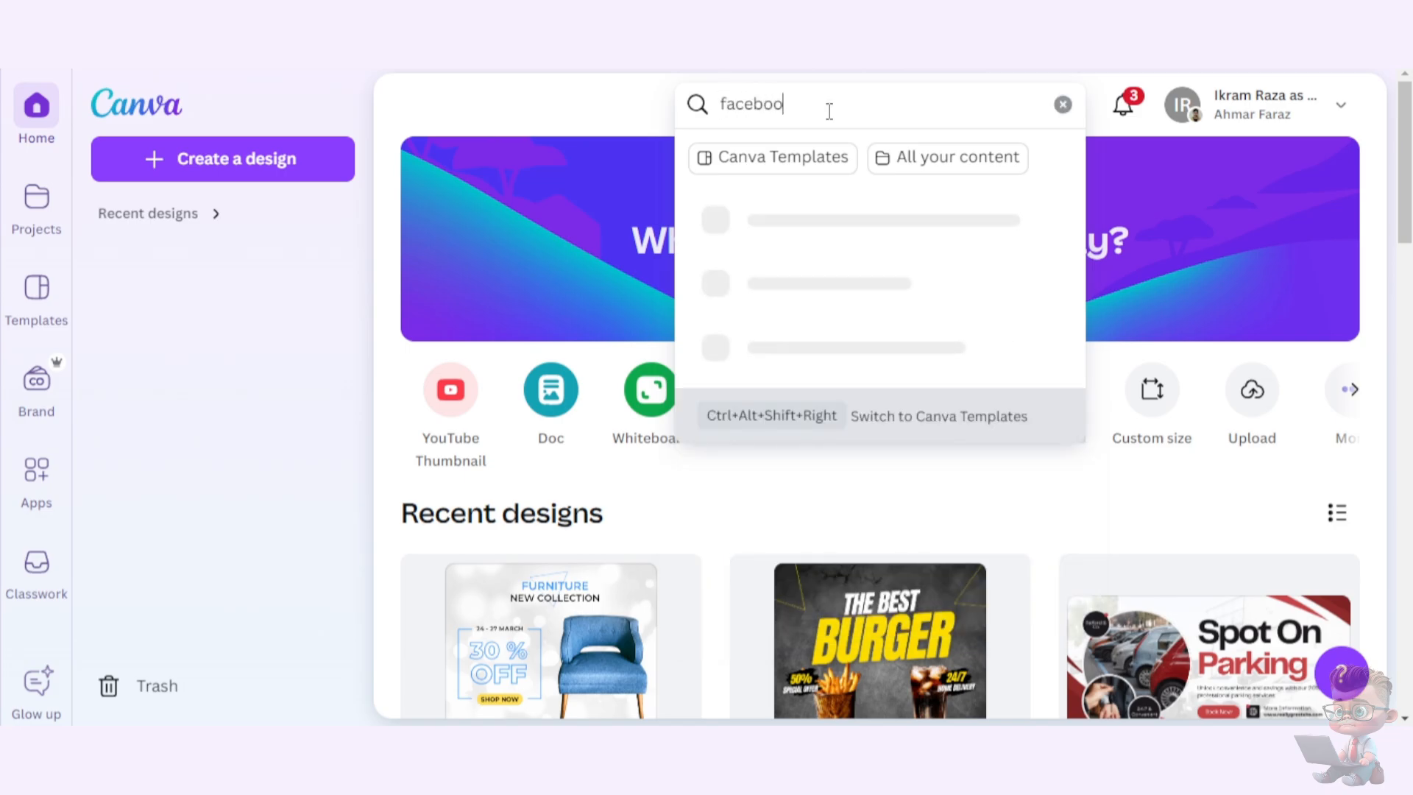
{"action": "type", "text": "k video ad"}
{"action": "key", "text": "Return"}
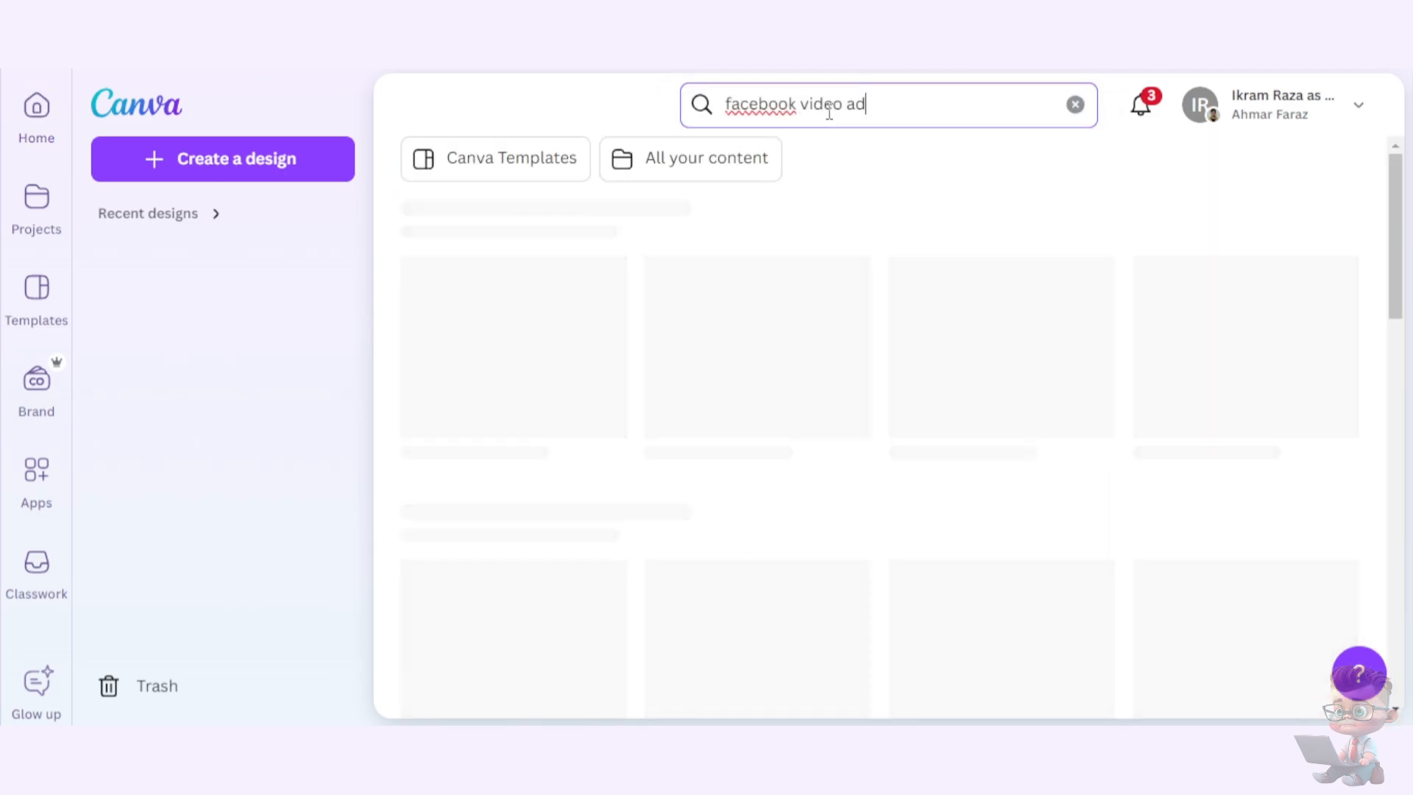
Browse the Canva Templates found for Facebook video ads to compare the available designs
{"action": "scroll", "coordinate": [1309, 295], "scroll_direction": "down", "scroll_amount": 3}
{"action": "scroll", "coordinate": [1309, 295], "scroll_direction": "down", "scroll_amount": 3}
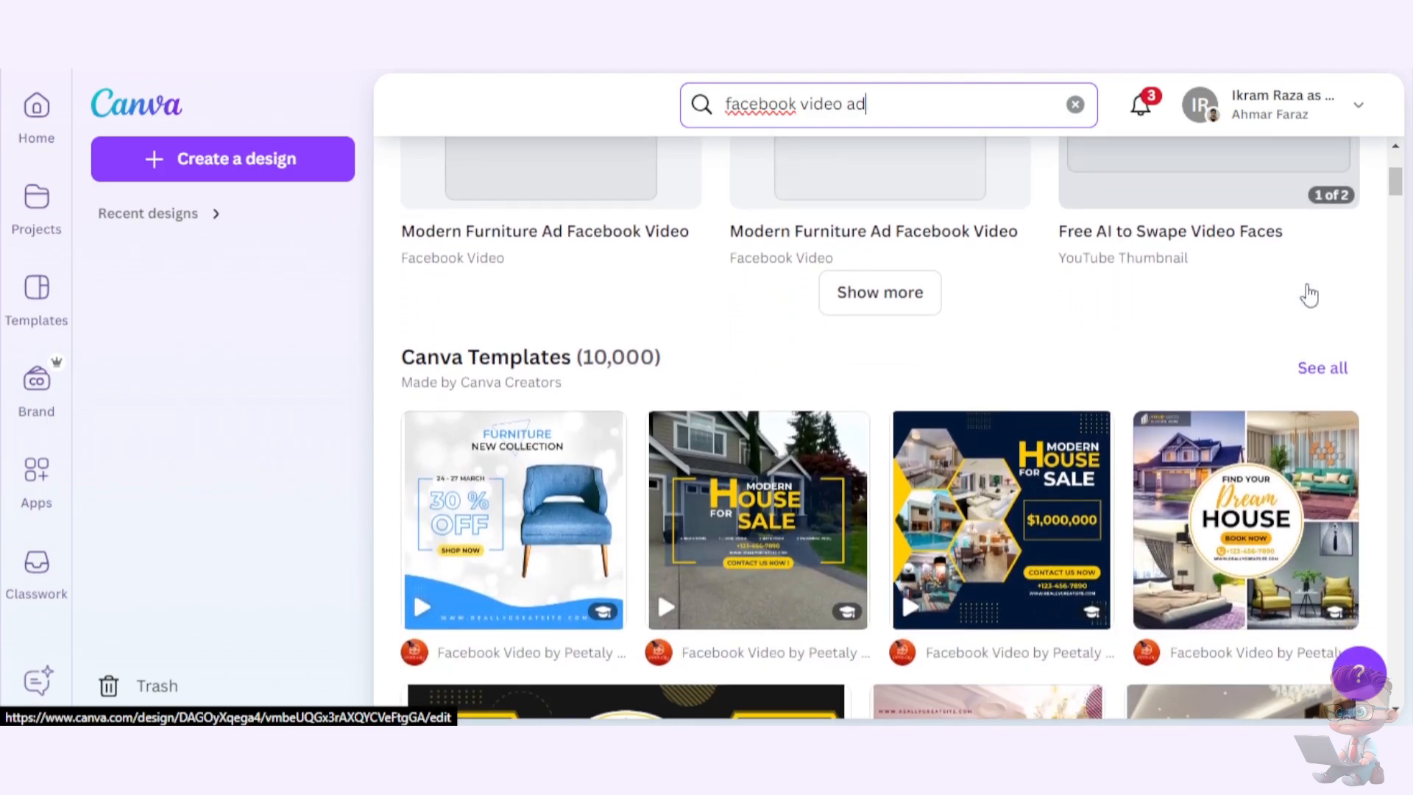
{"action": "scroll", "coordinate": [1313, 296], "scroll_direction": "down", "scroll_amount": 1}
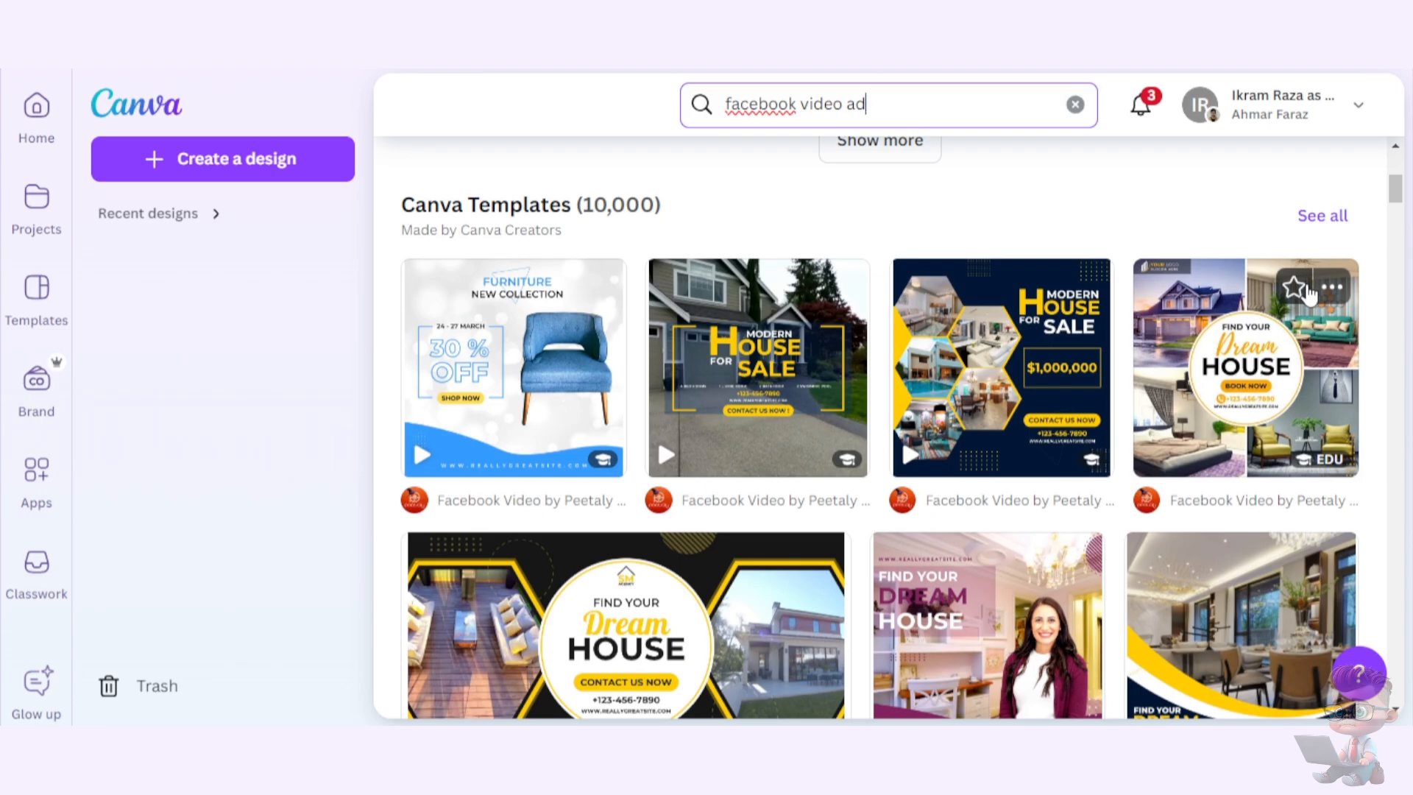
{"action": "left_click", "coordinate": [405, 203]}
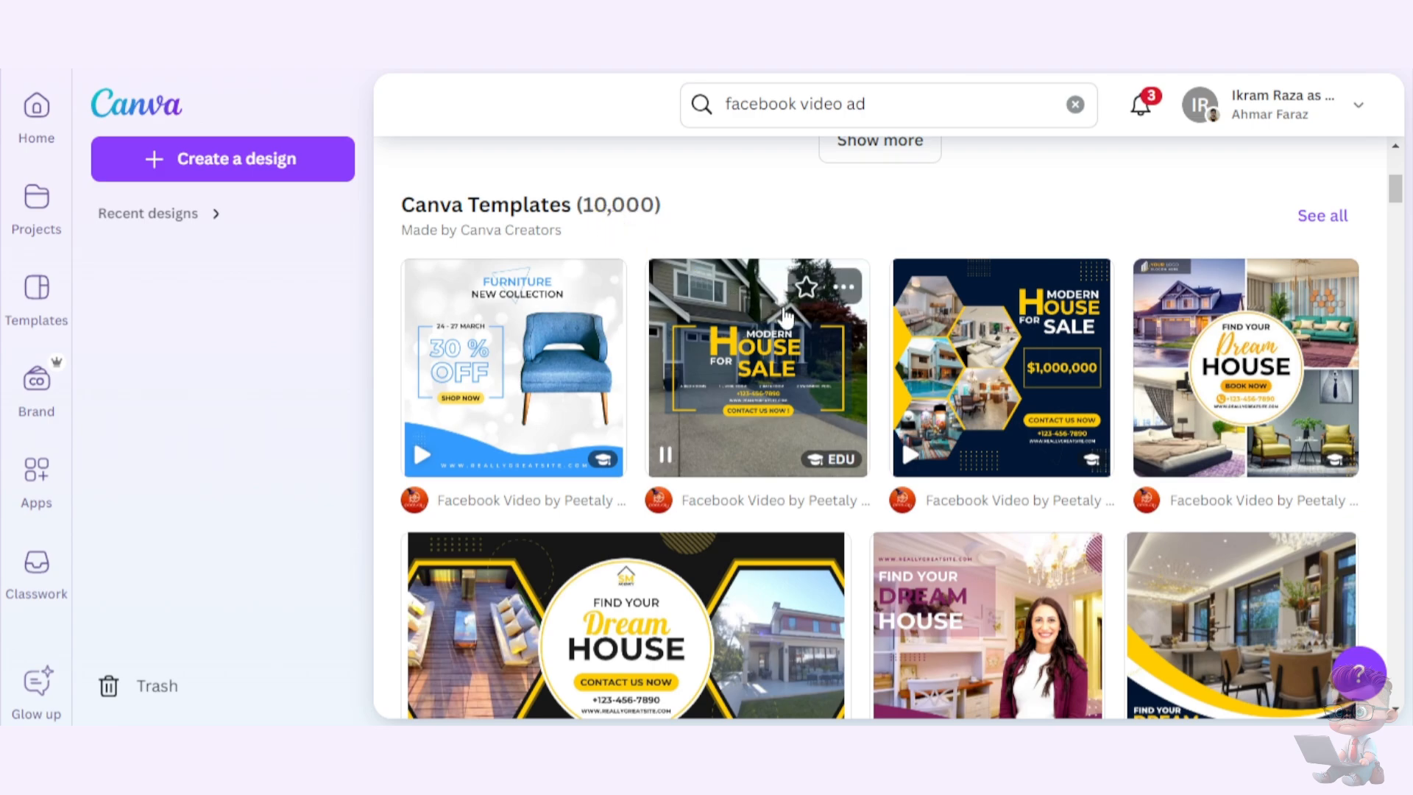
{"action": "scroll", "coordinate": [1401, 508], "scroll_direction": "down", "scroll_amount": 2}
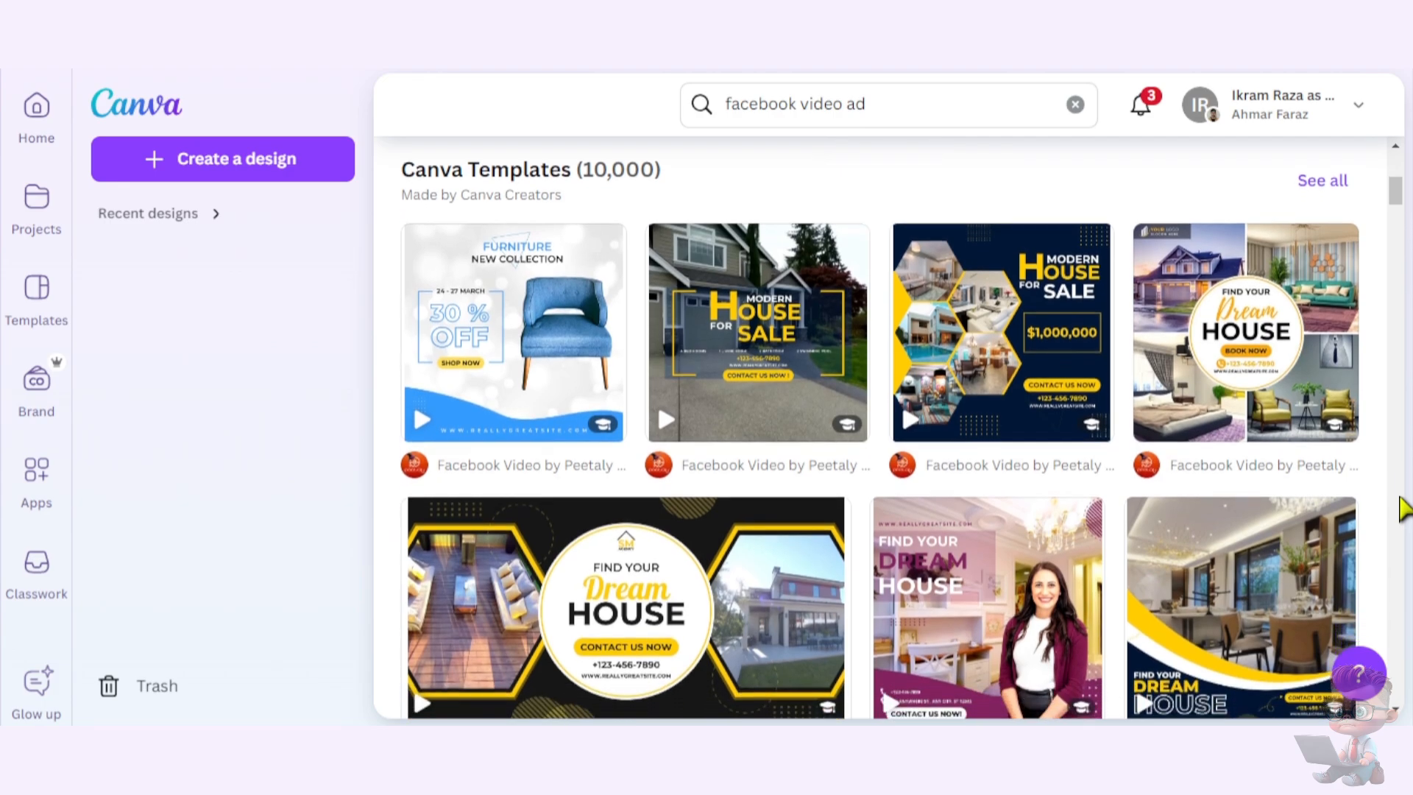
{"action": "scroll", "coordinate": [1402, 507], "scroll_direction": "down", "scroll_amount": 6}
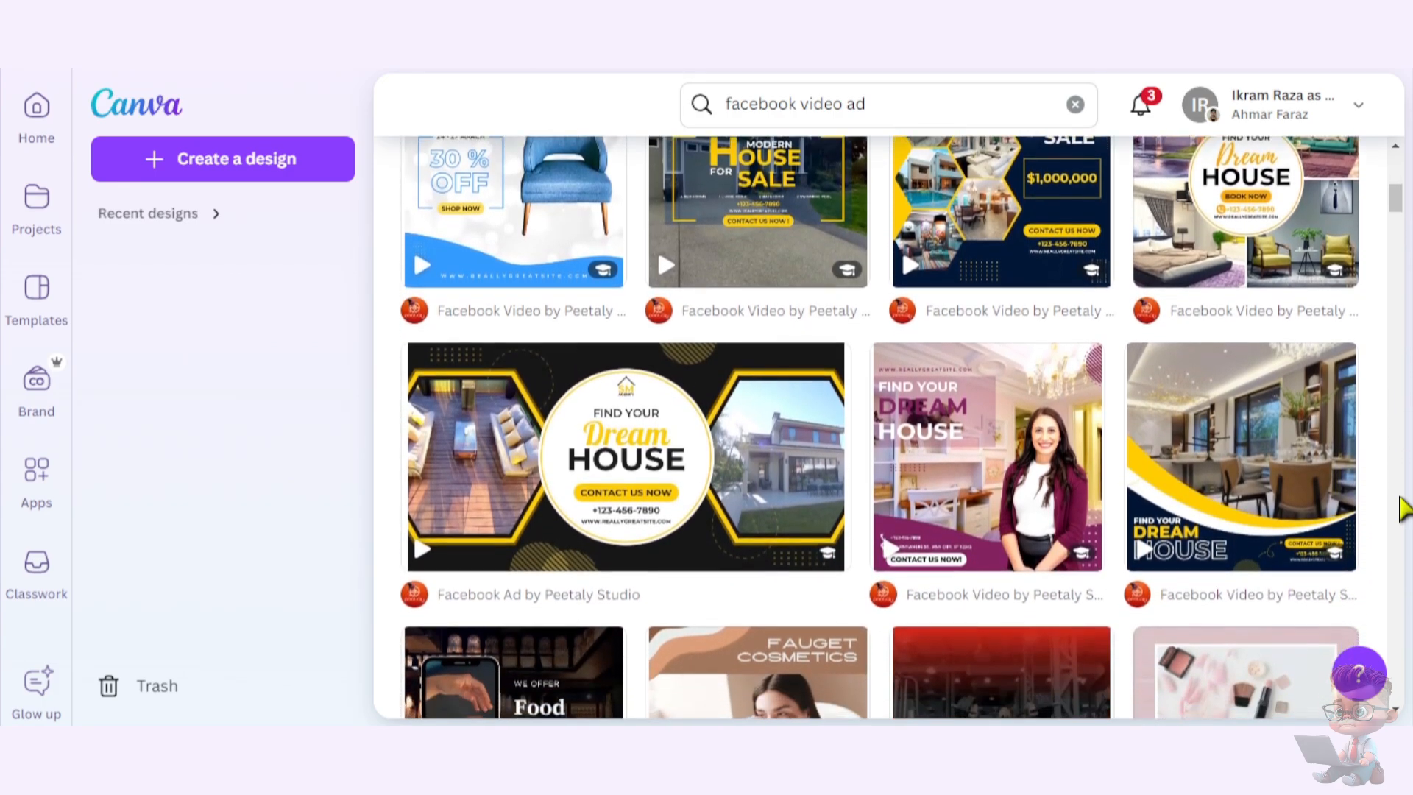
{"action": "scroll", "coordinate": [1401, 508], "scroll_direction": "down", "scroll_amount": 6}
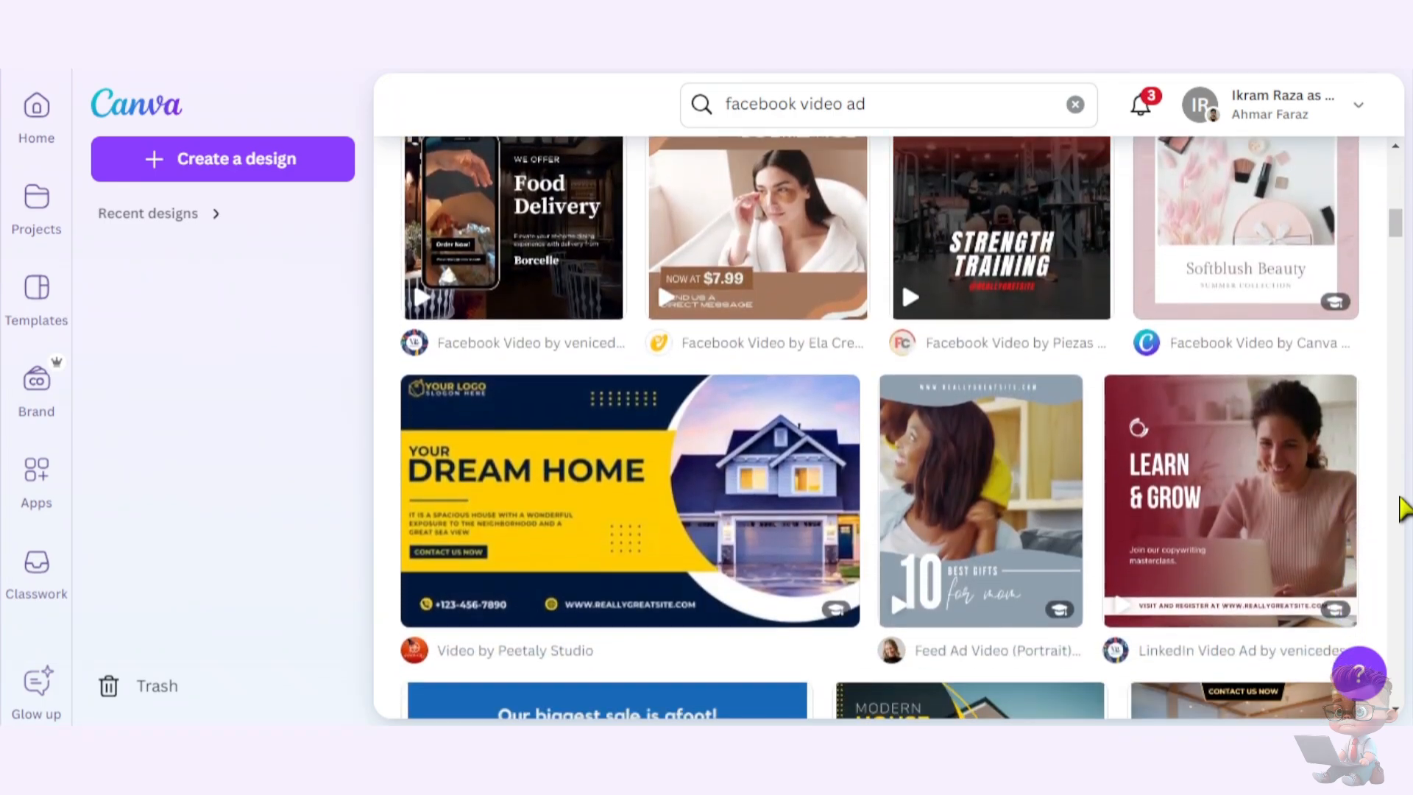
{"action": "scroll", "coordinate": [1402, 508], "scroll_direction": "down", "scroll_amount": 3}
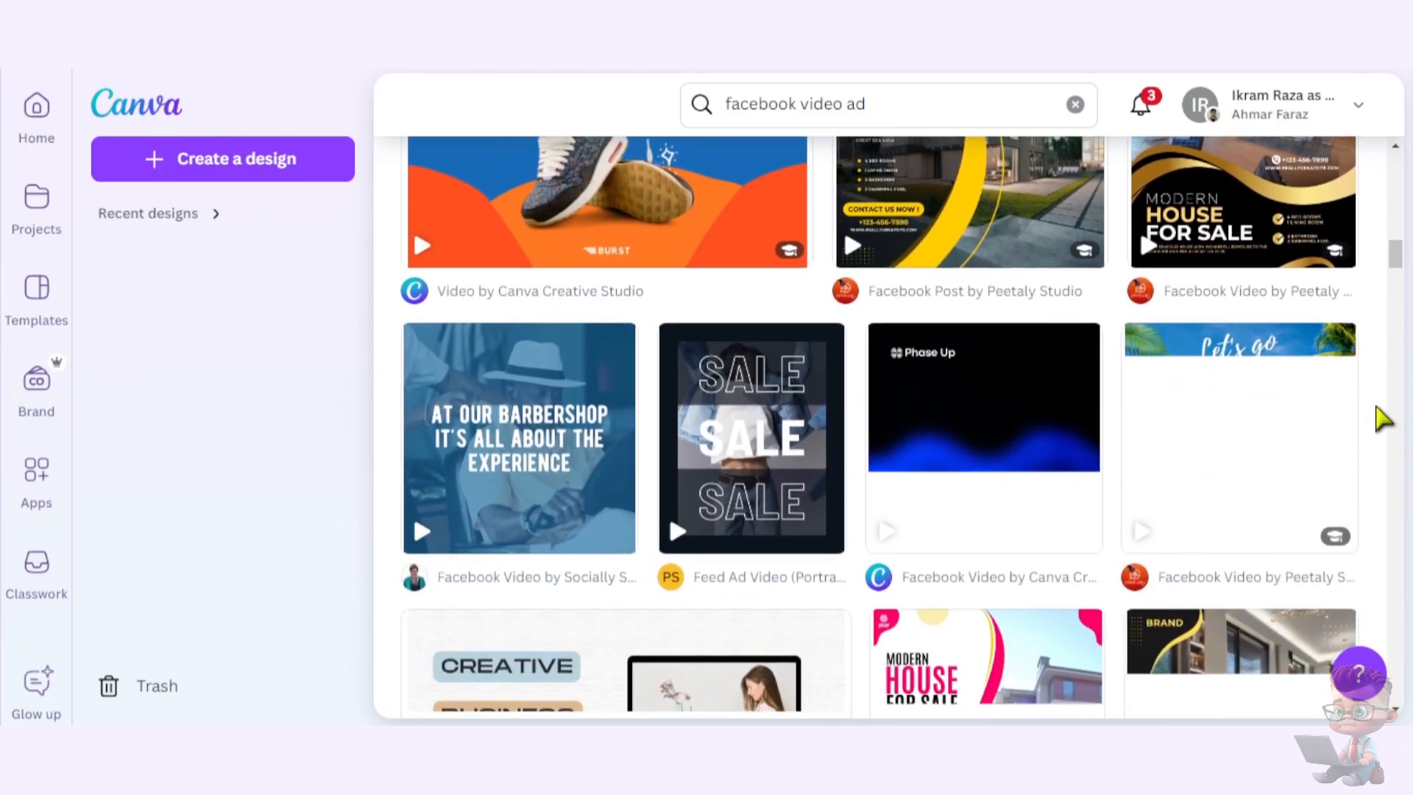
{"action": "scroll", "coordinate": [1368, 398], "scroll_direction": "down", "scroll_amount": 3}
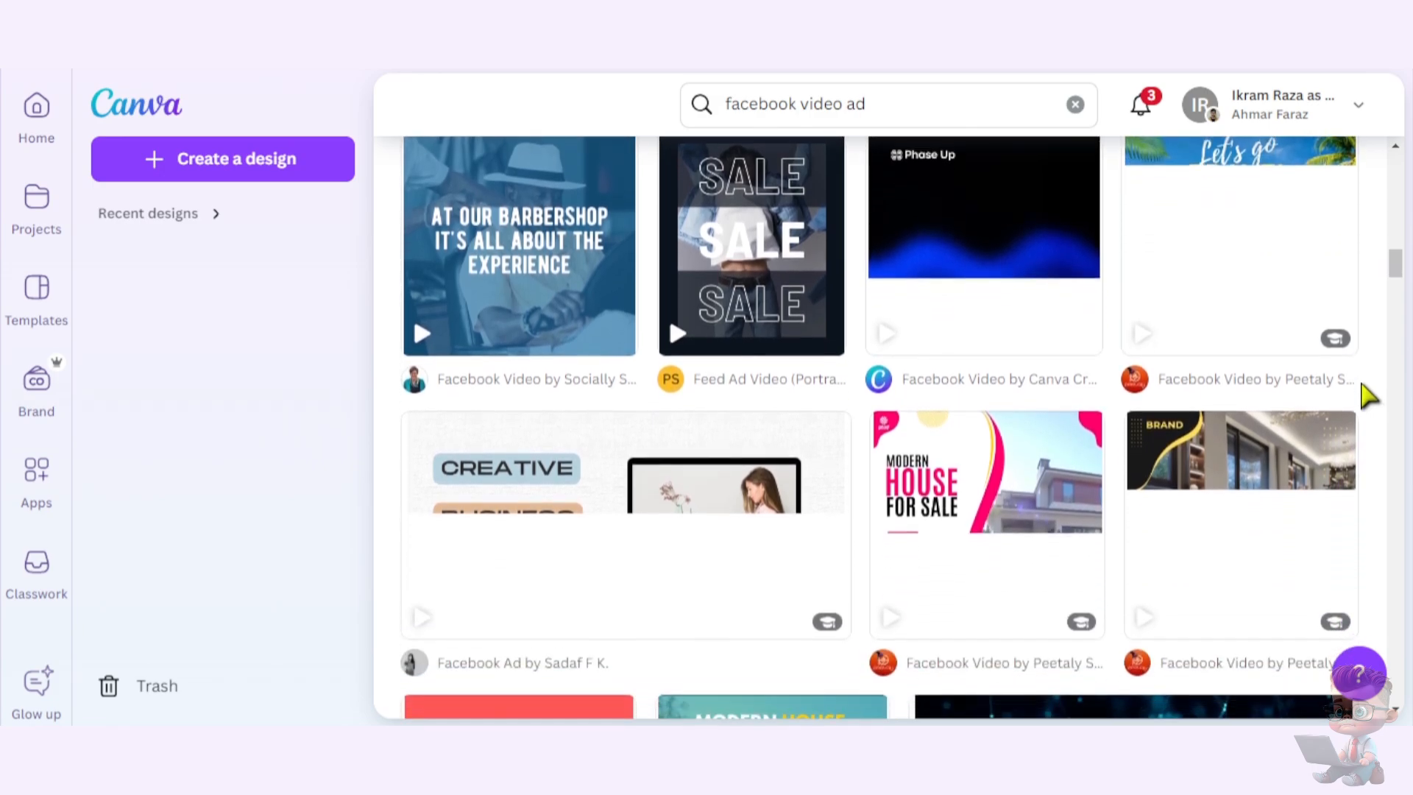
{"action": "scroll", "coordinate": [1369, 397], "scroll_direction": "up", "scroll_amount": 8}
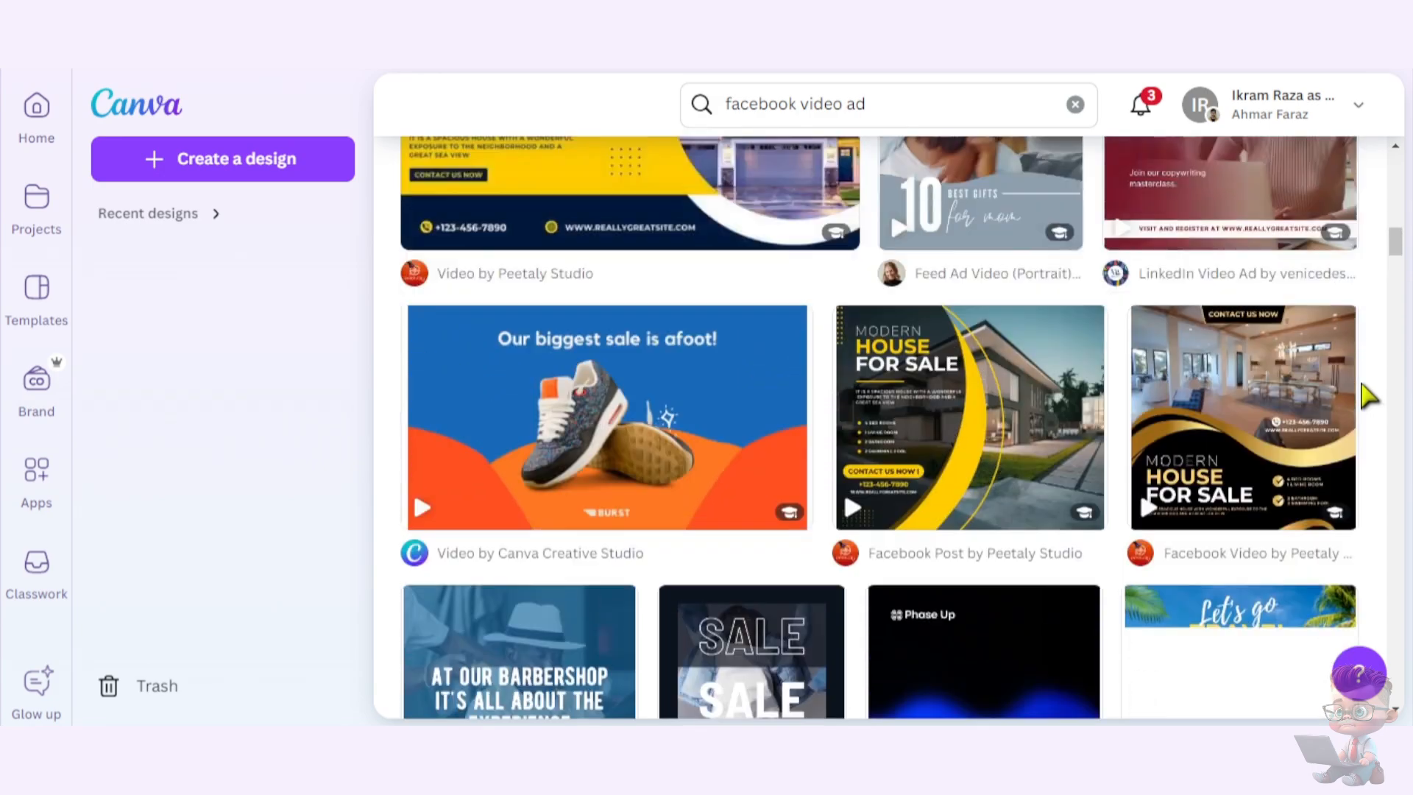
{"action": "scroll", "coordinate": [1369, 397], "scroll_direction": "up", "scroll_amount": 2}
{"action": "scroll", "coordinate": [1369, 398], "scroll_direction": "down", "scroll_amount": 4}
{"action": "scroll", "coordinate": [1368, 397], "scroll_direction": "up", "scroll_amount": 4}
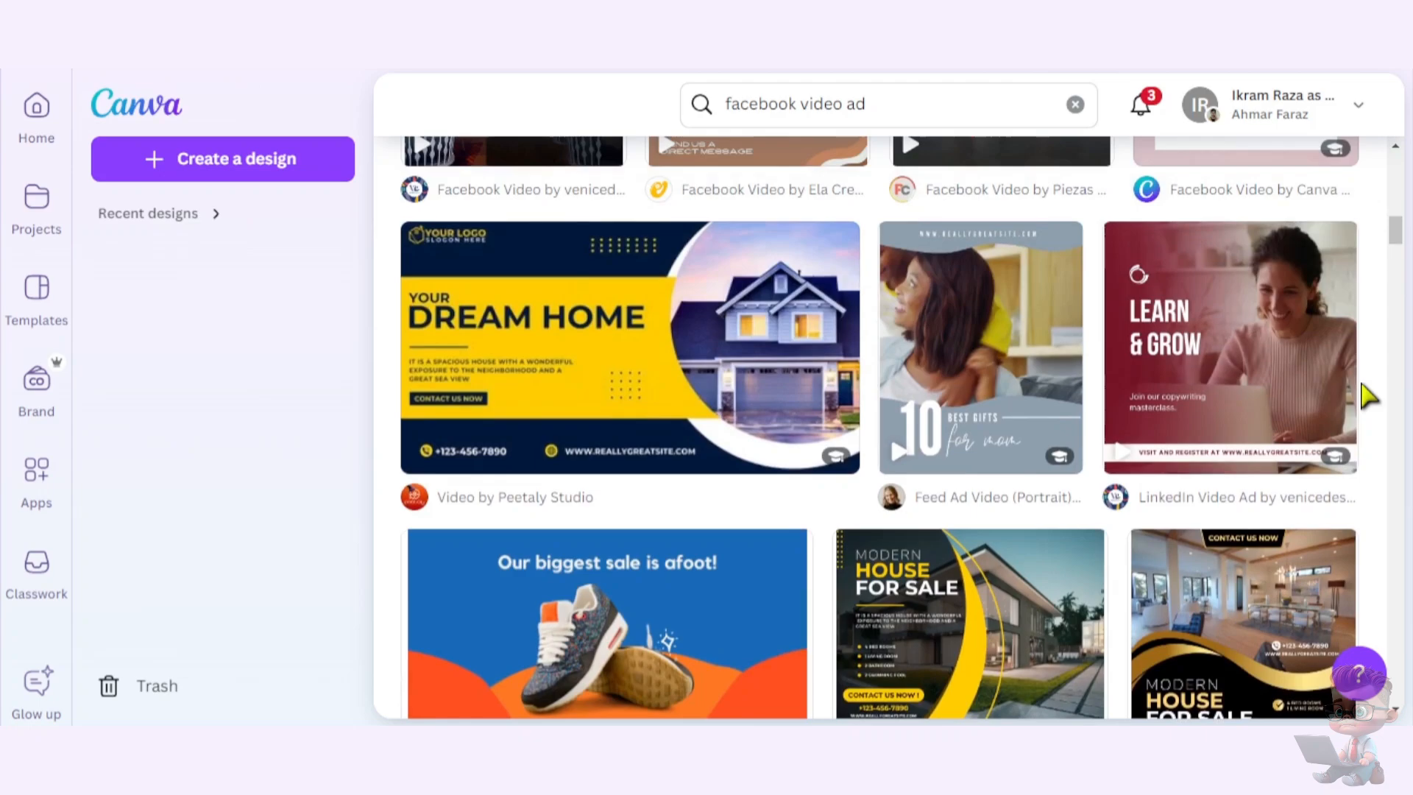
{"action": "scroll", "coordinate": [1369, 397], "scroll_direction": "up", "scroll_amount": 5}
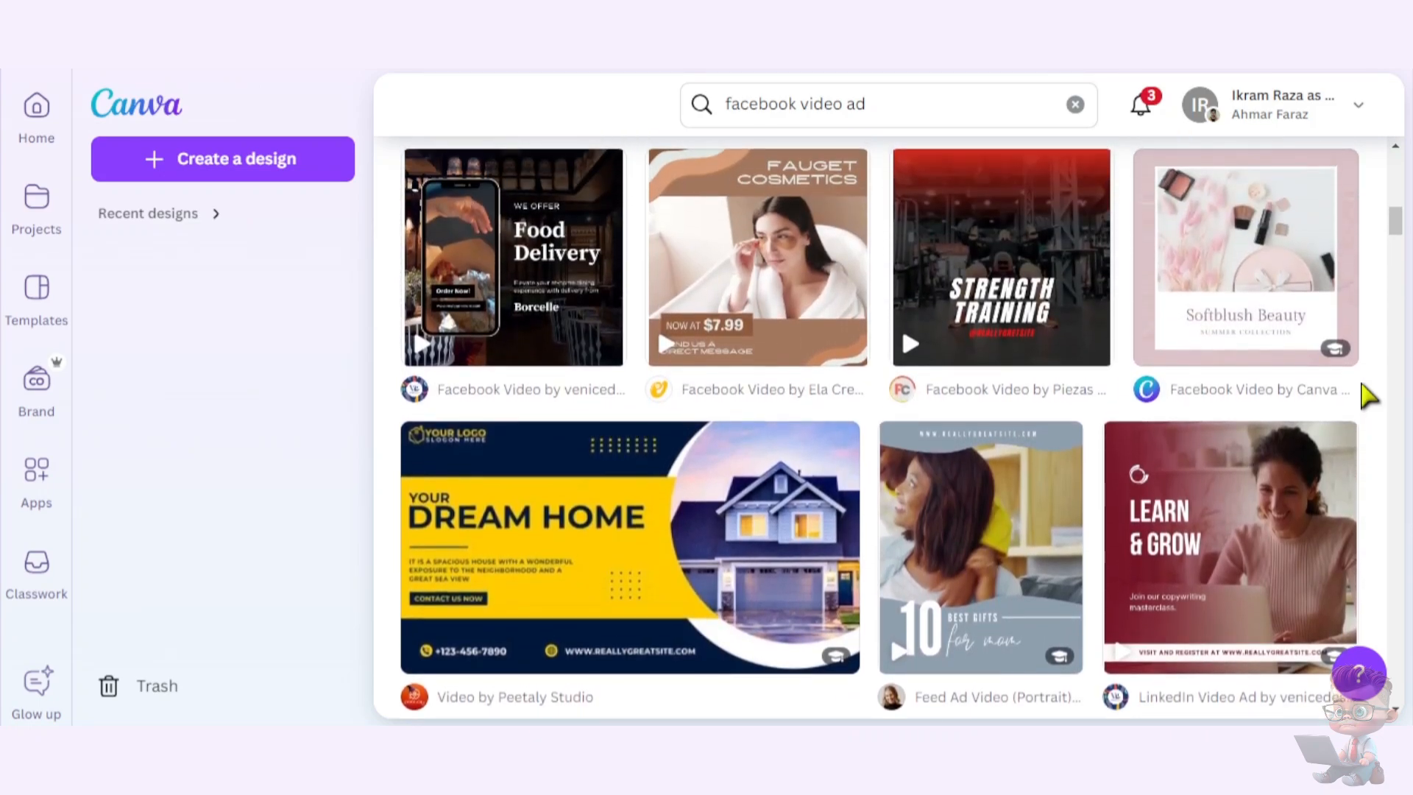
{"action": "scroll", "coordinate": [1369, 397], "scroll_direction": "up", "scroll_amount": 2}
{"action": "scroll", "coordinate": [1369, 397], "scroll_direction": "up", "scroll_amount": 2}
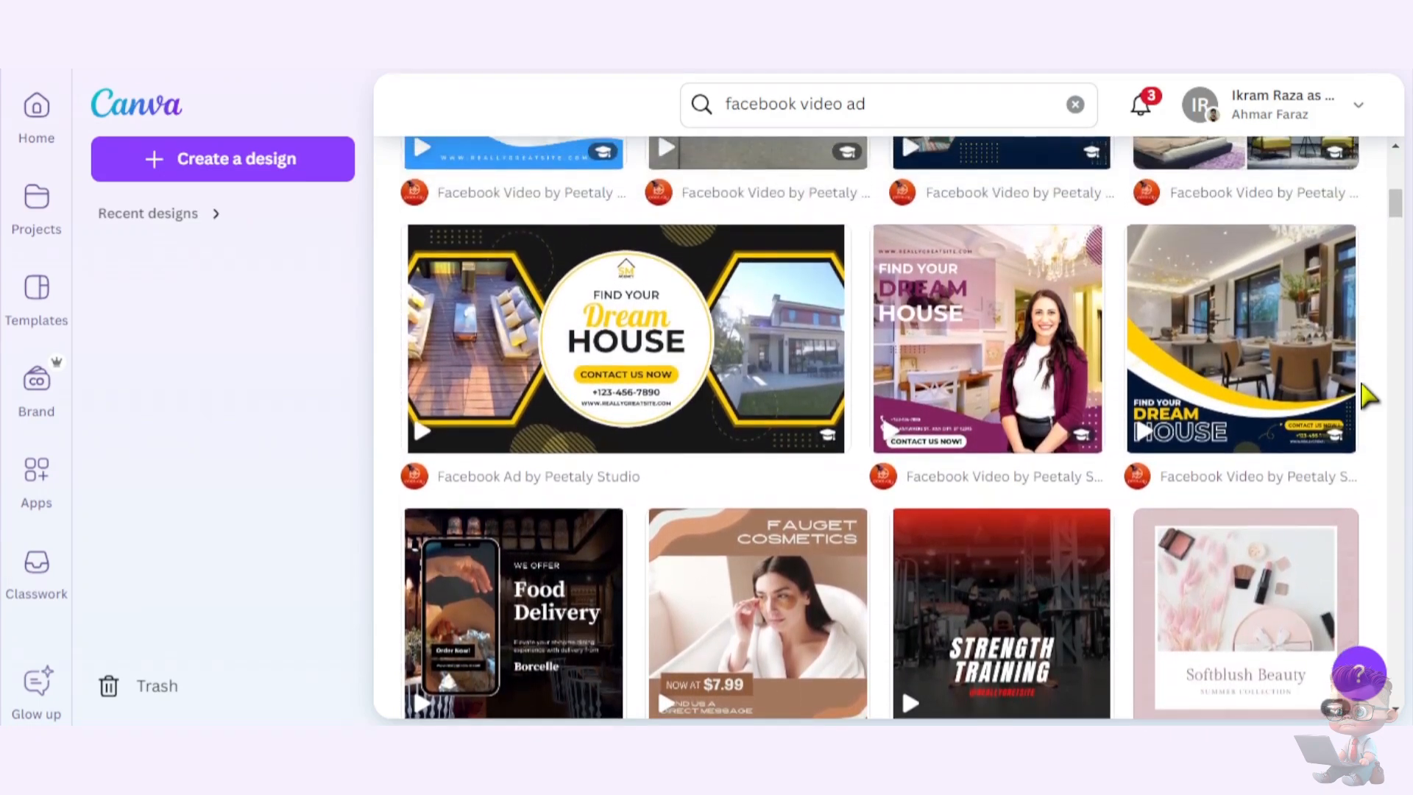
{"action": "scroll", "coordinate": [1369, 398], "scroll_direction": "up", "scroll_amount": 2}
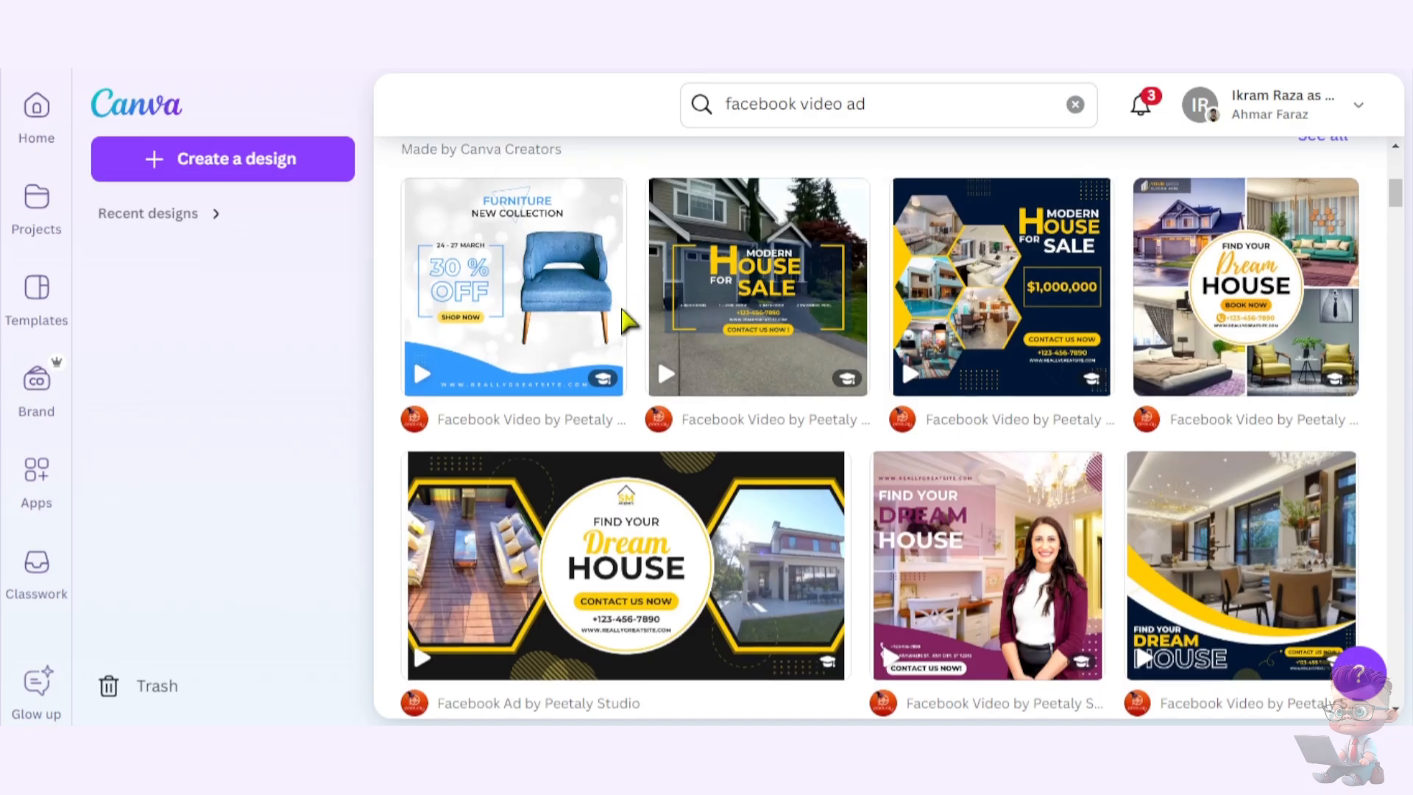
From the templates similar to the blue-chair furniture ad, start customizing the Red and White Photo Collage Valentine's Day Sale Facebook Video
{"action": "left_click", "coordinate": [596, 329]}
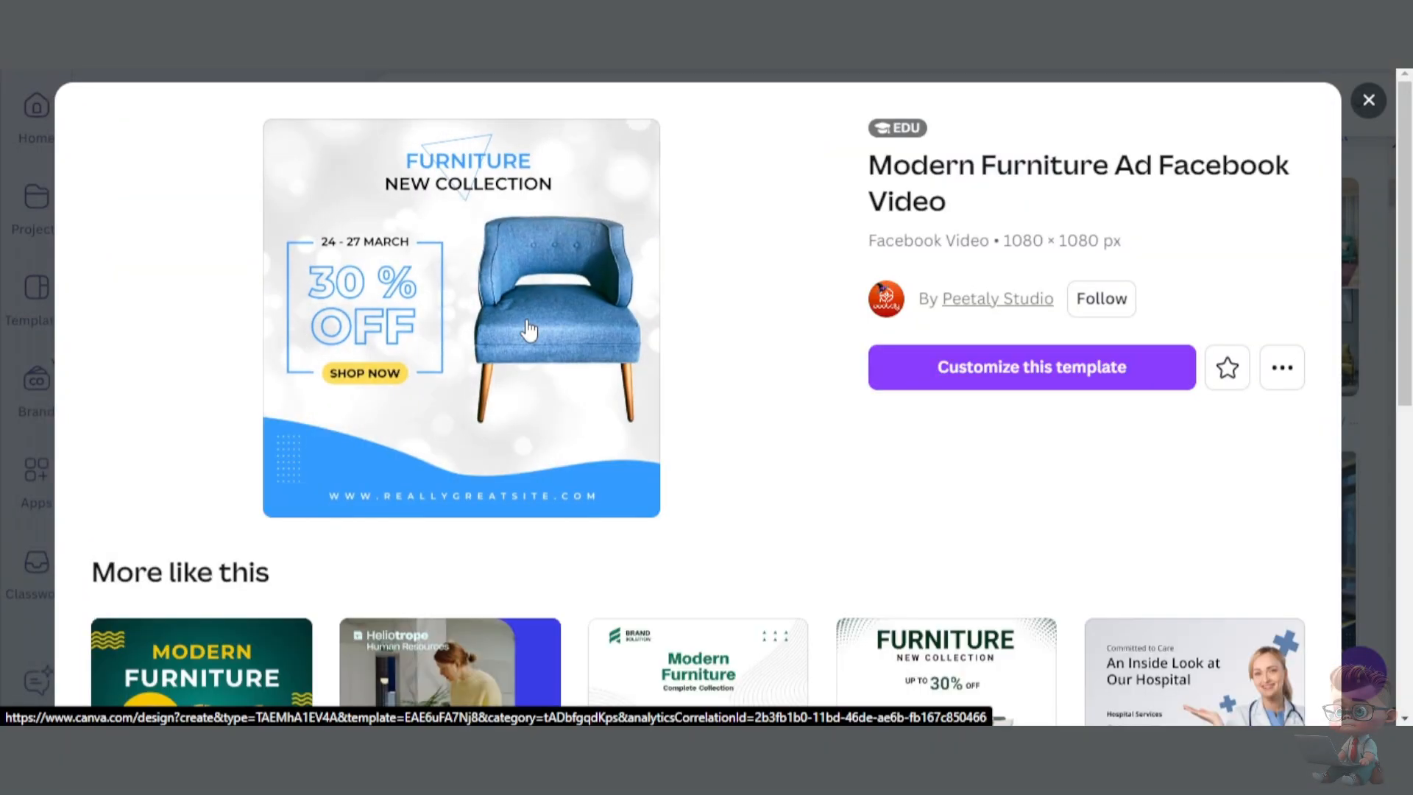
{"action": "scroll", "coordinate": [839, 469], "scroll_direction": "down", "scroll_amount": 10}
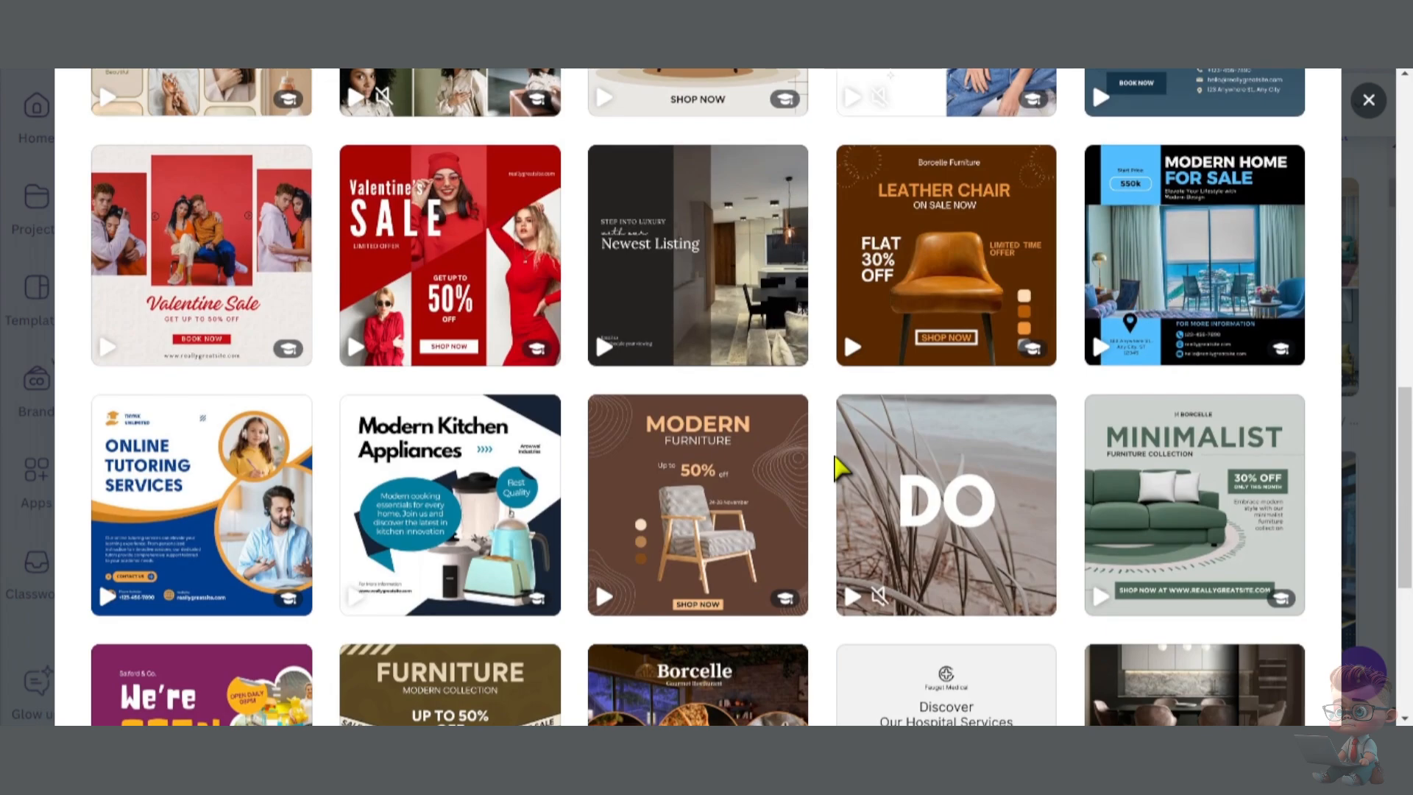
{"action": "scroll", "coordinate": [839, 469], "scroll_direction": "down", "scroll_amount": 1}
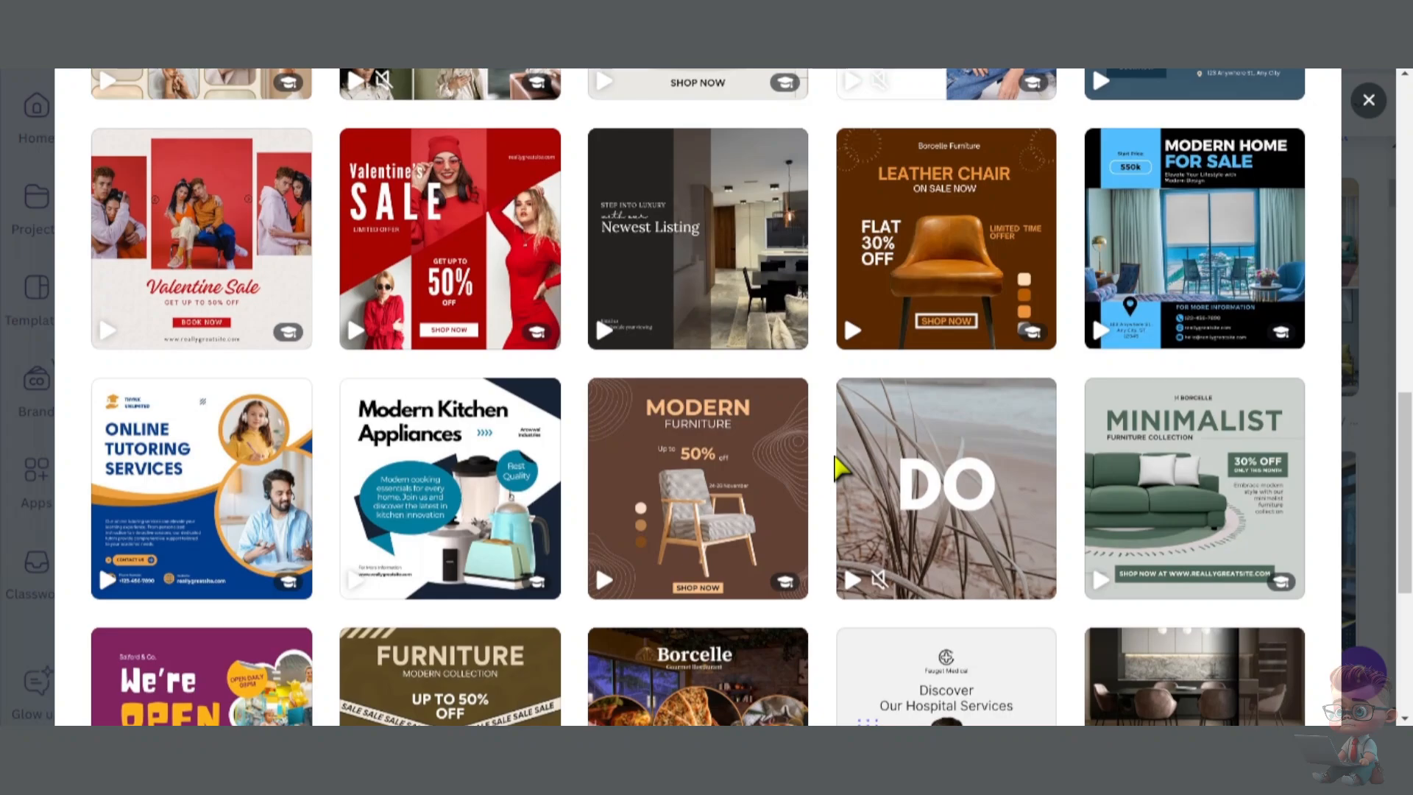
{"action": "scroll", "coordinate": [839, 469], "scroll_direction": "down", "scroll_amount": 5}
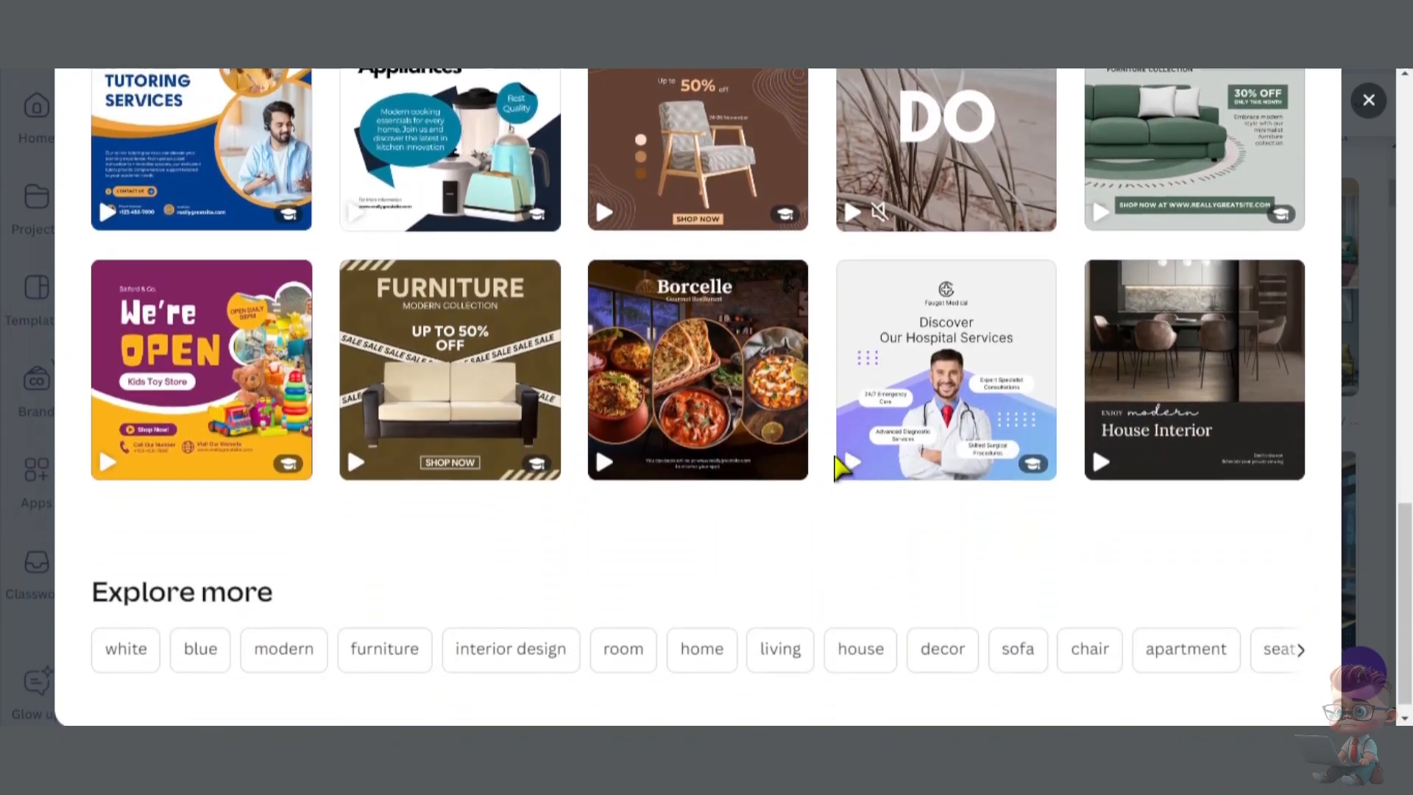
{"action": "scroll", "coordinate": [839, 469], "scroll_direction": "up", "scroll_amount": 5}
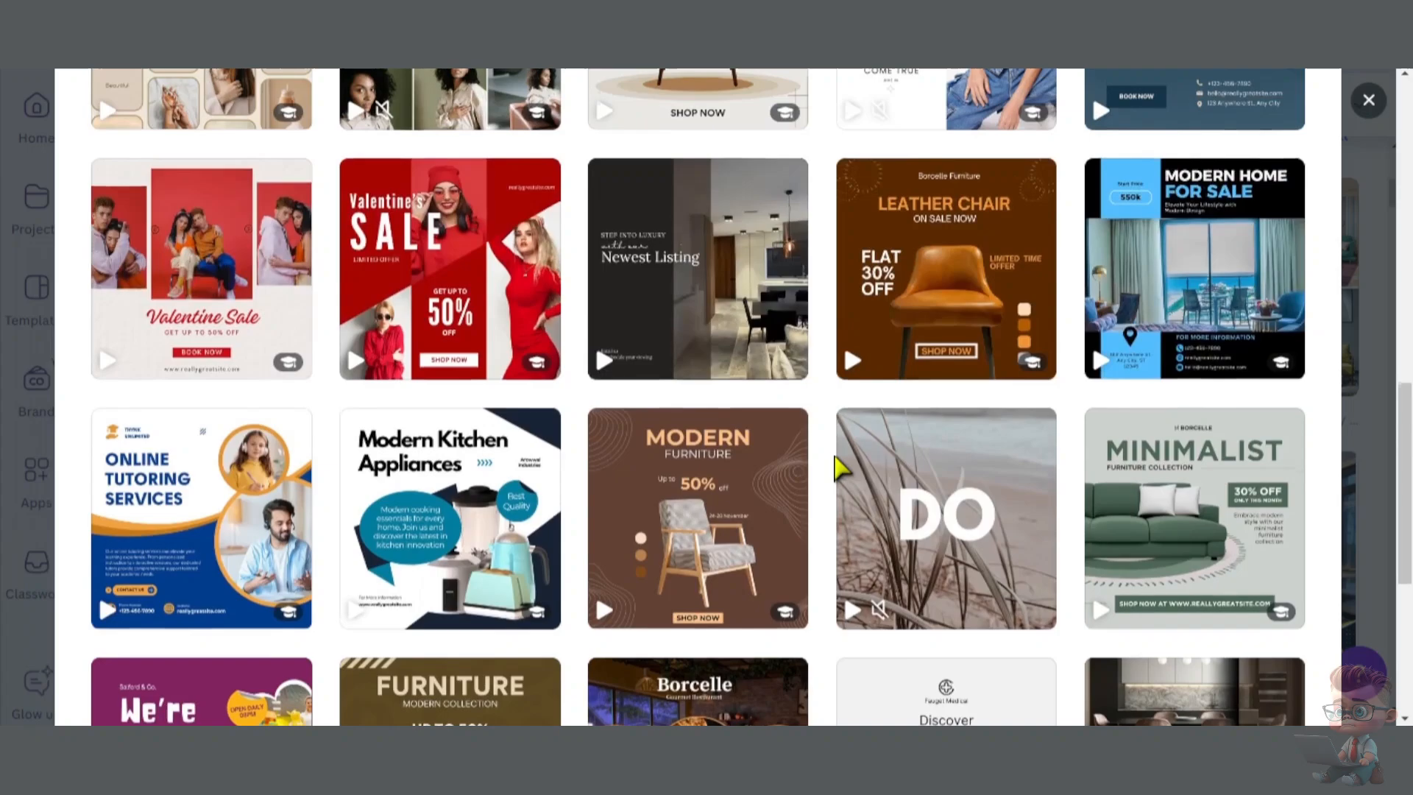
{"action": "scroll", "coordinate": [839, 468], "scroll_direction": "up", "scroll_amount": 2}
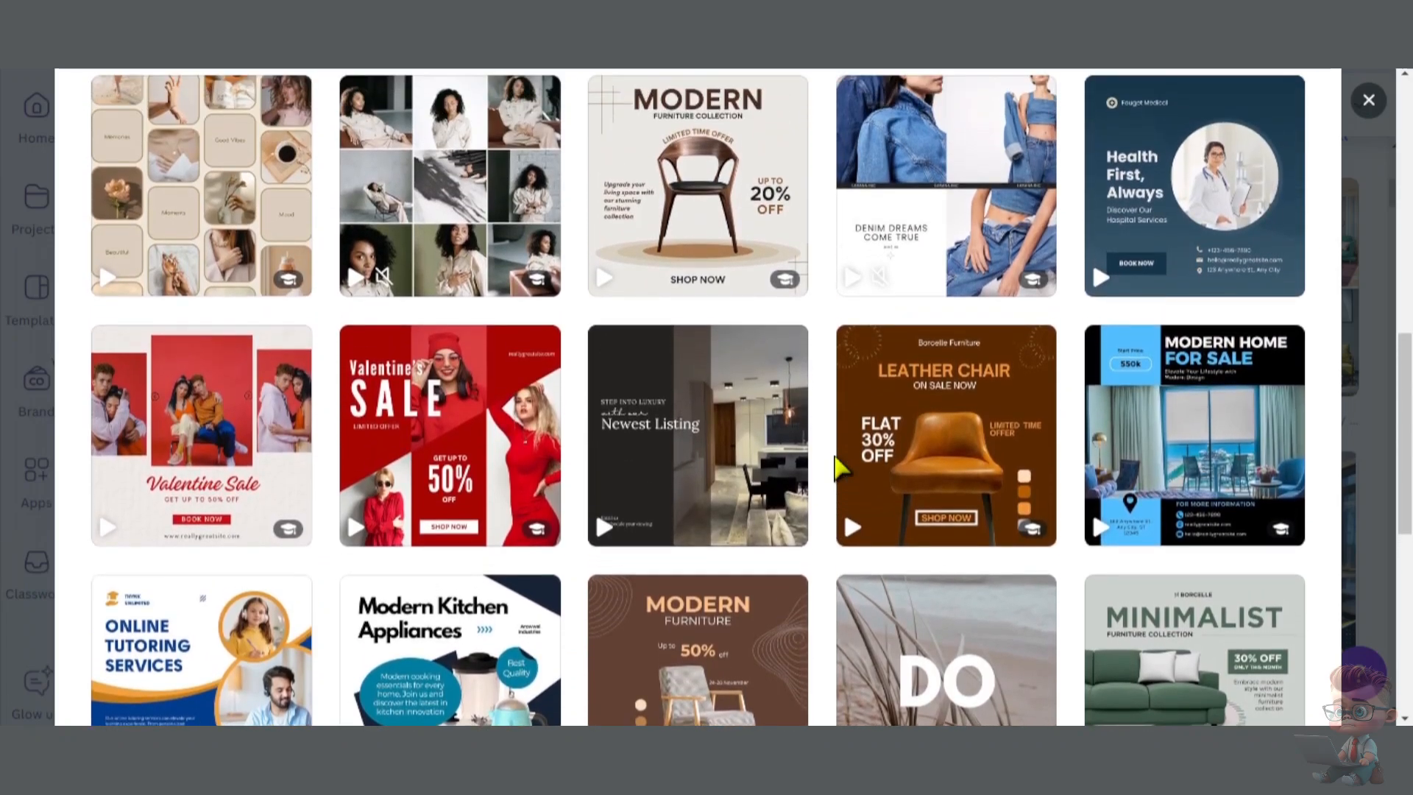
{"action": "left_click", "coordinate": [436, 425]}
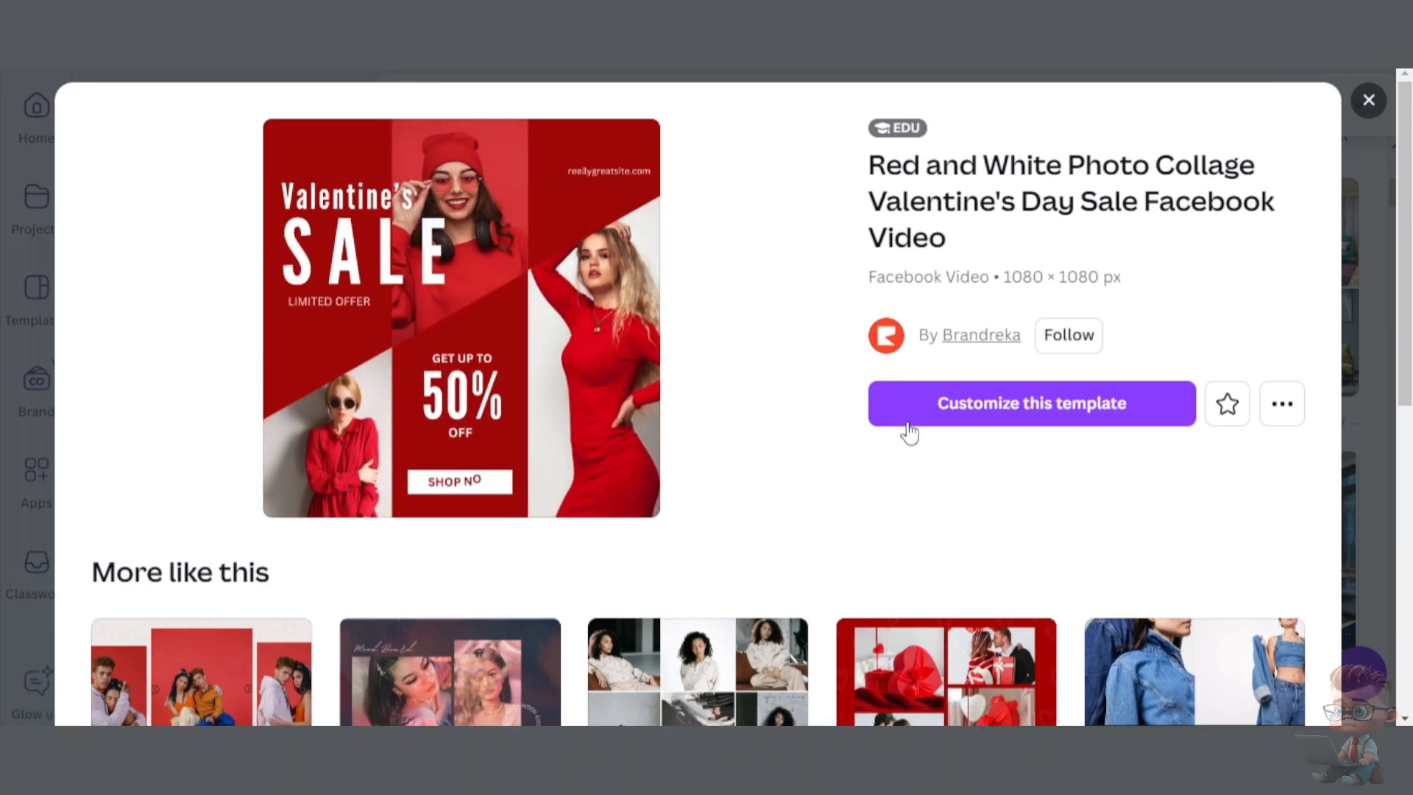
{"action": "left_click", "coordinate": [958, 405]}
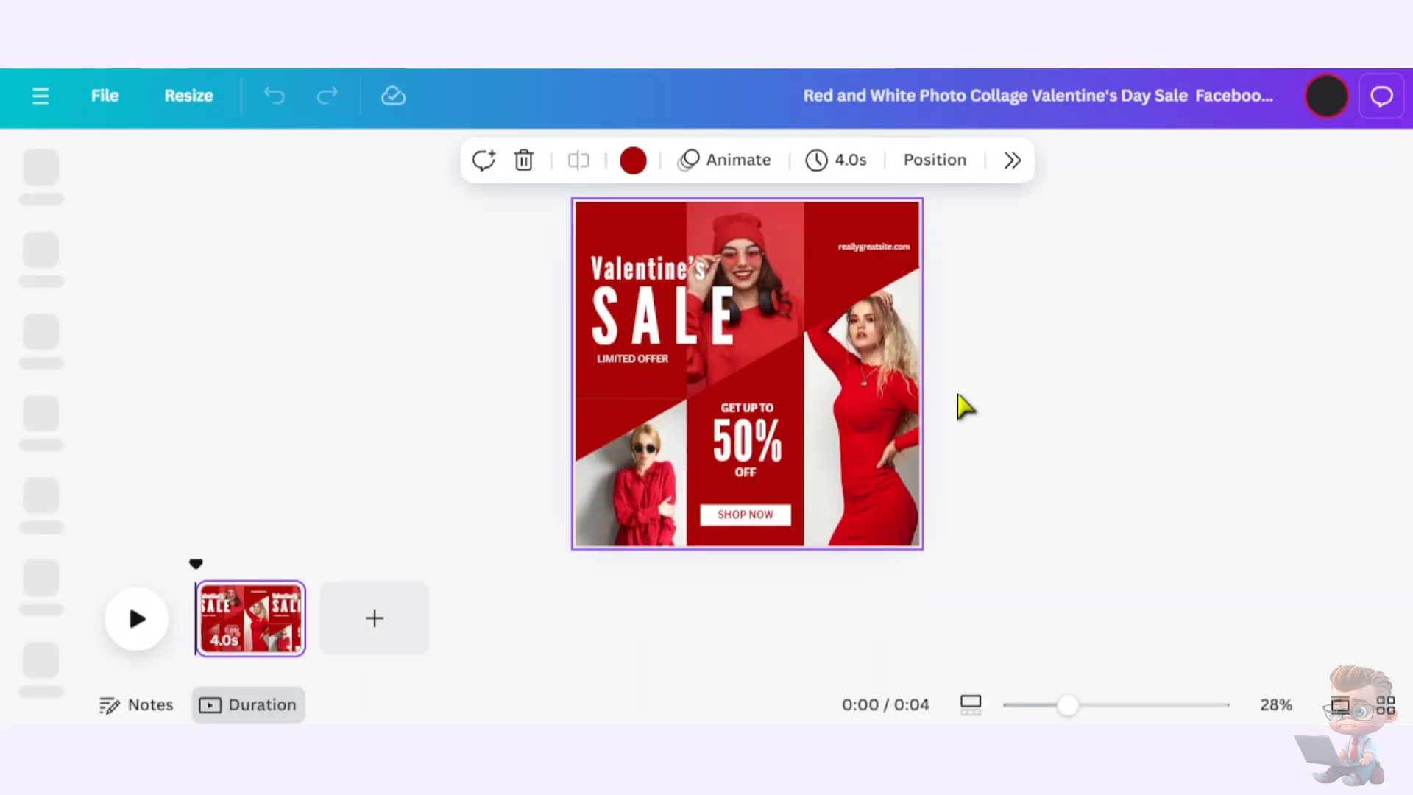
Check the deletion choices for the photo of the woman in the red dress and select the collage photos in turn
{"action": "left_click", "coordinate": [876, 416]}
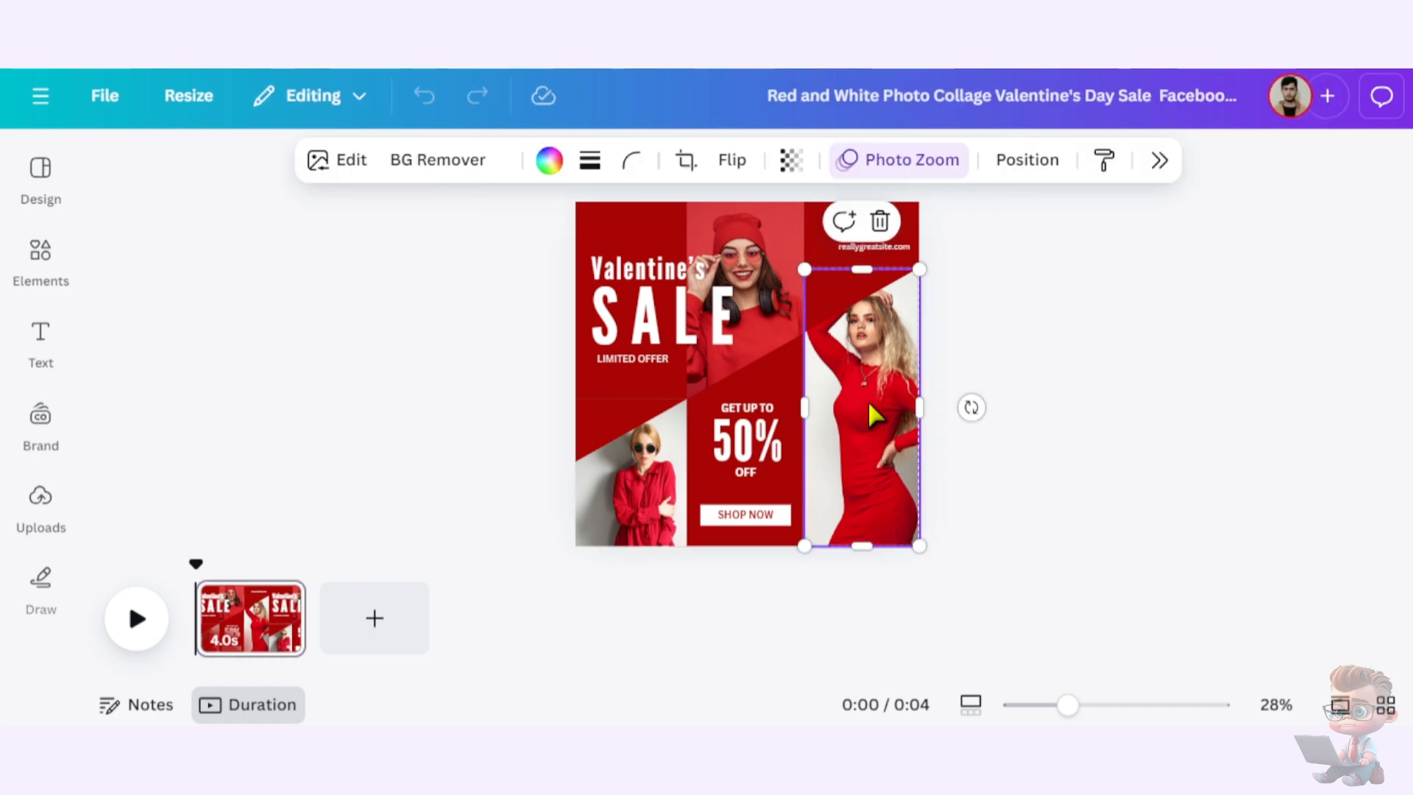
{"action": "left_click", "coordinate": [880, 223]}
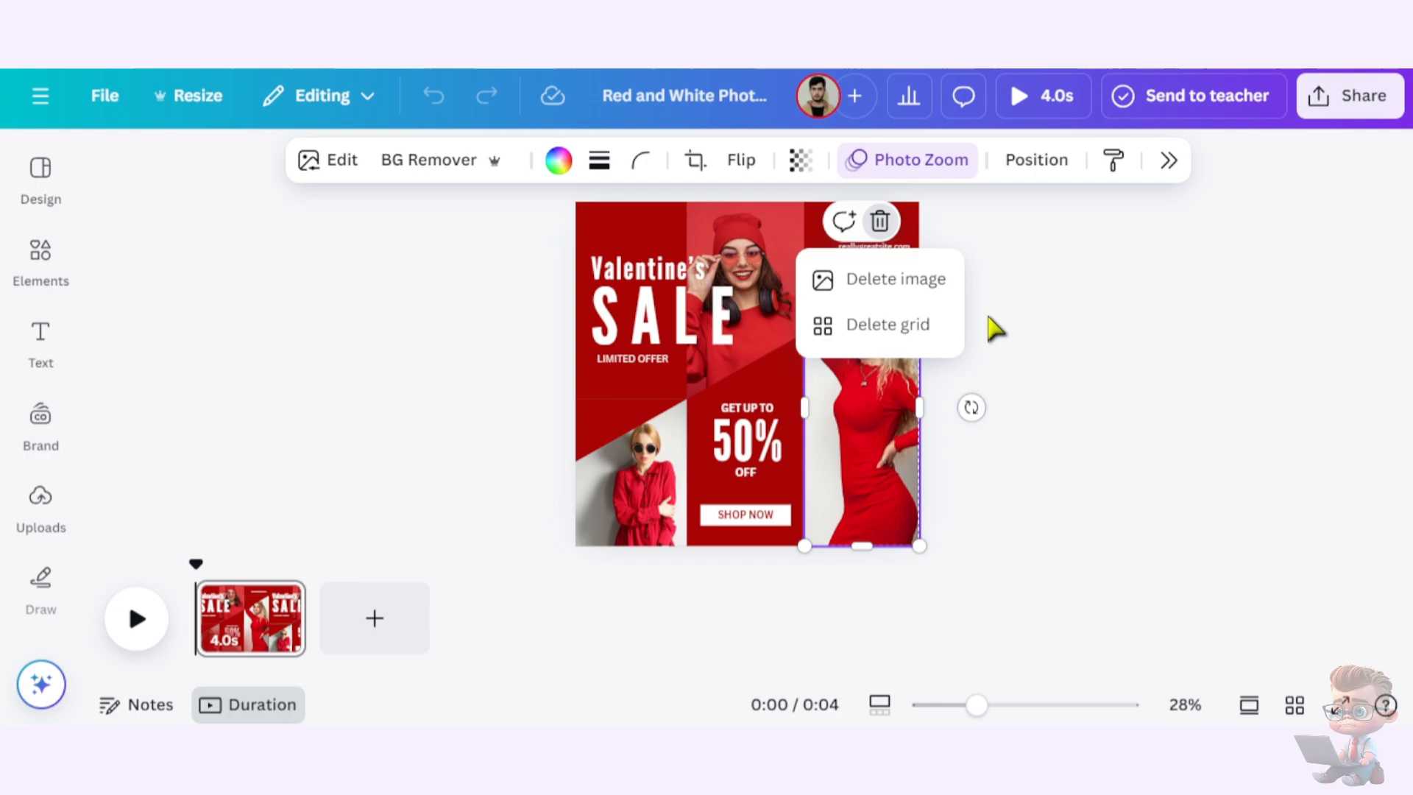
{"action": "left_click", "coordinate": [995, 329]}
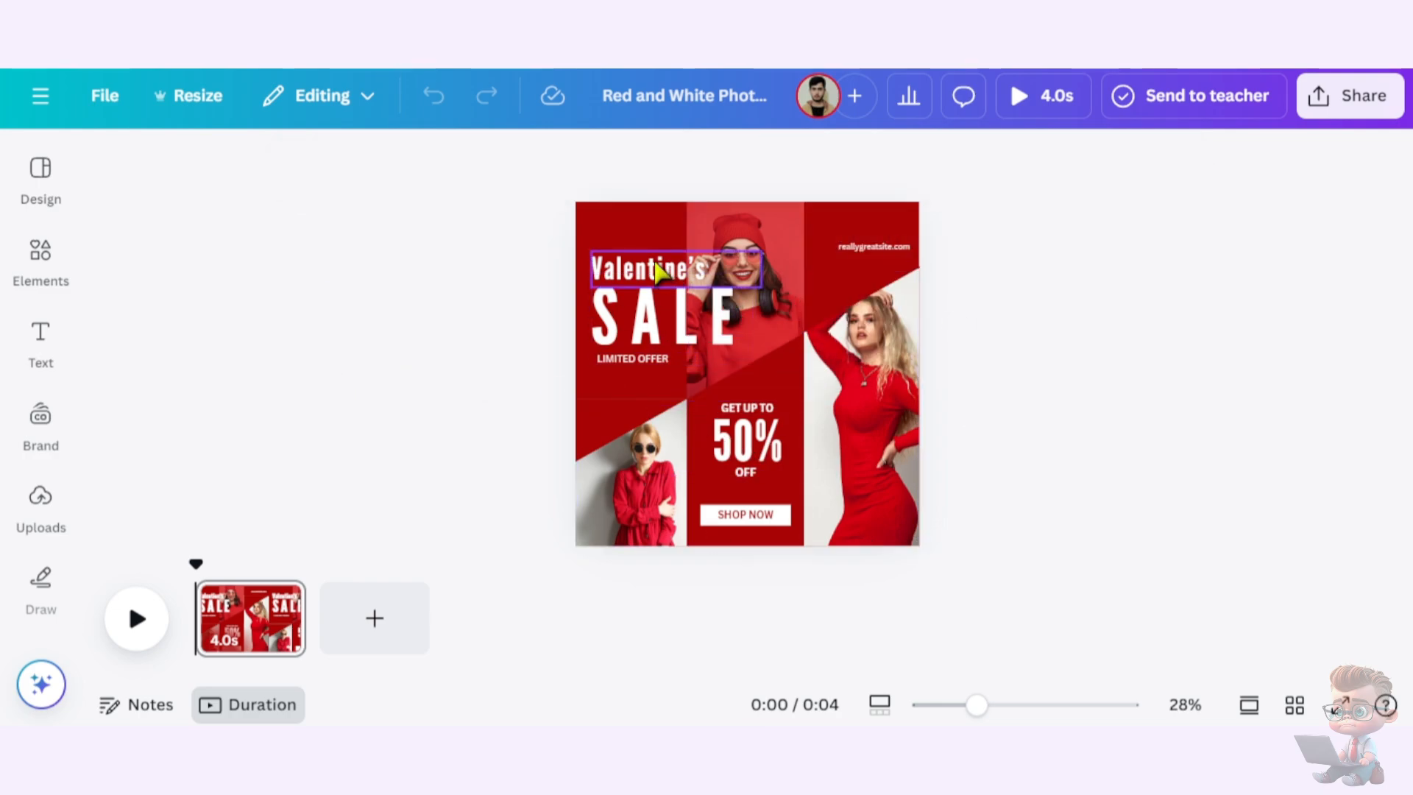
{"action": "left_click", "coordinate": [881, 389]}
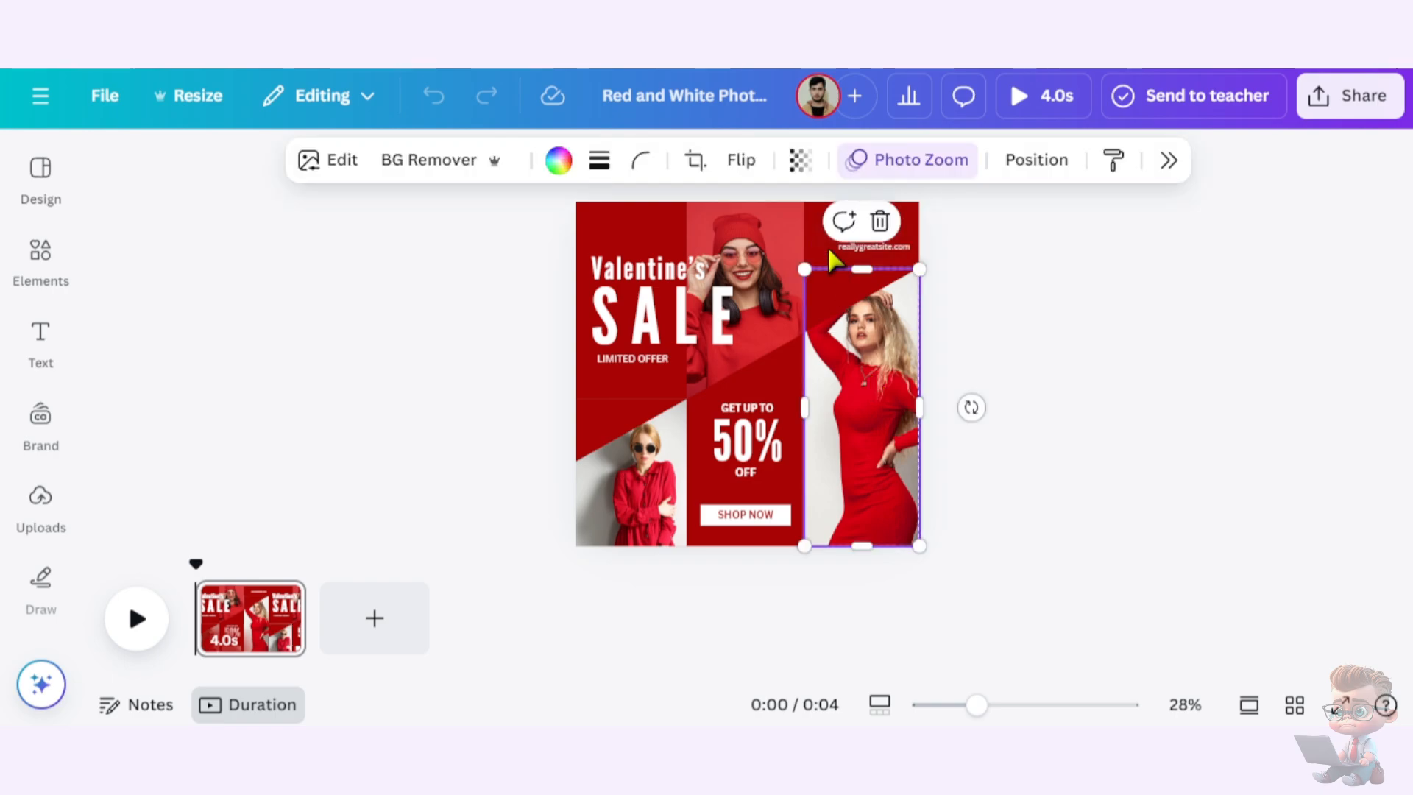
{"action": "left_click", "coordinate": [813, 214]}
{"action": "left_click", "coordinate": [769, 250]}
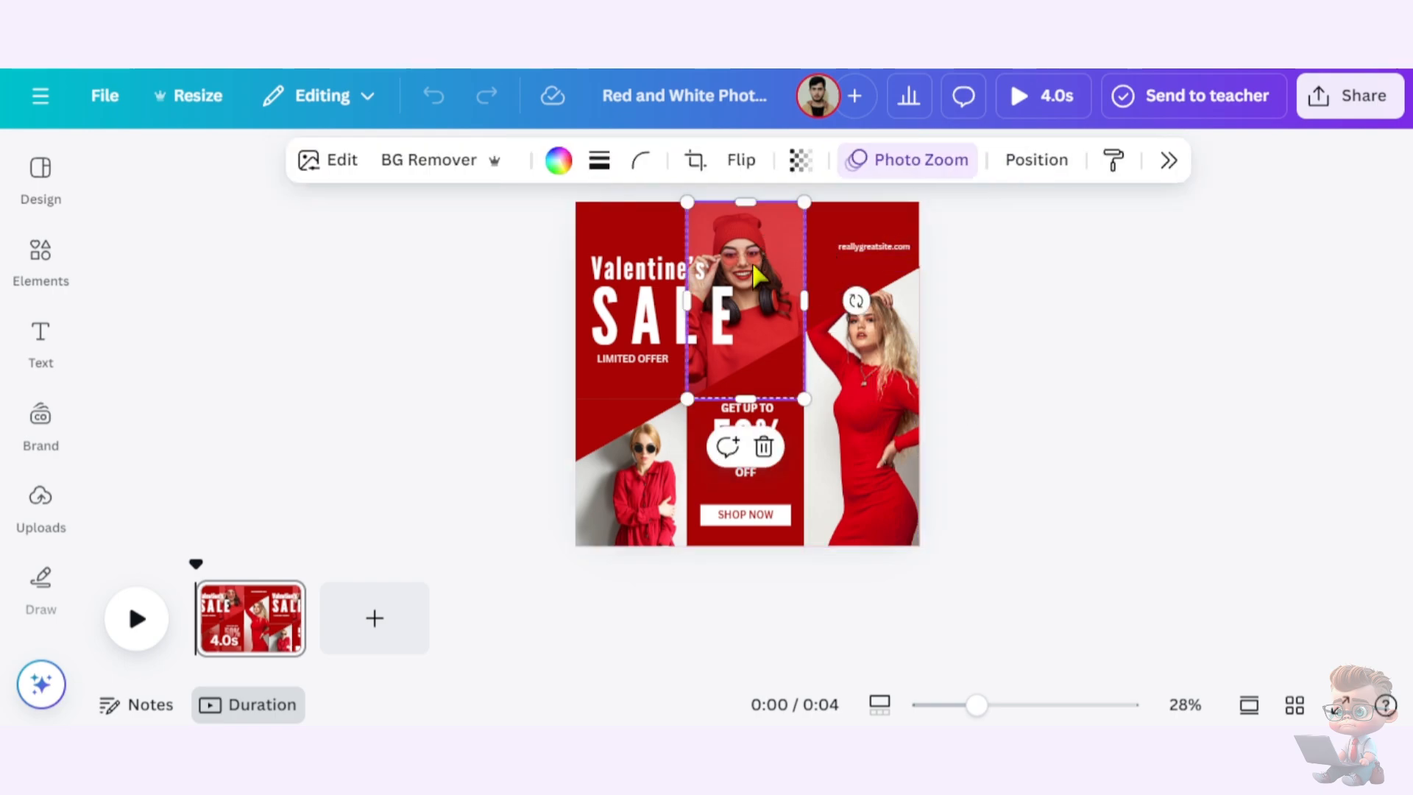
{"action": "left_click", "coordinate": [641, 489]}
{"action": "left_click", "coordinate": [454, 444]}
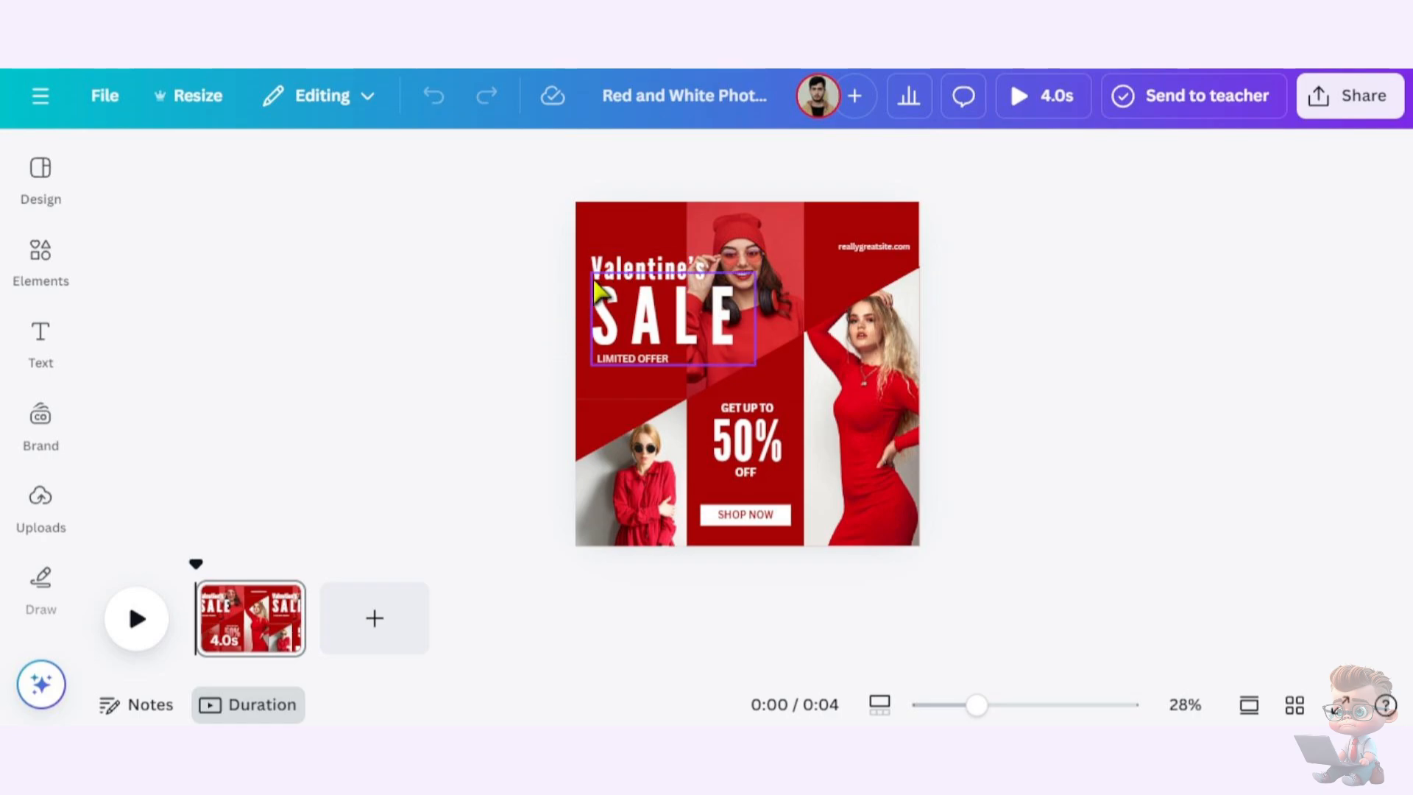
Replace the "Valentine's" heading text with "WINTER" and narrow its text box to fit the word
{"action": "double_click", "coordinate": [620, 272]}
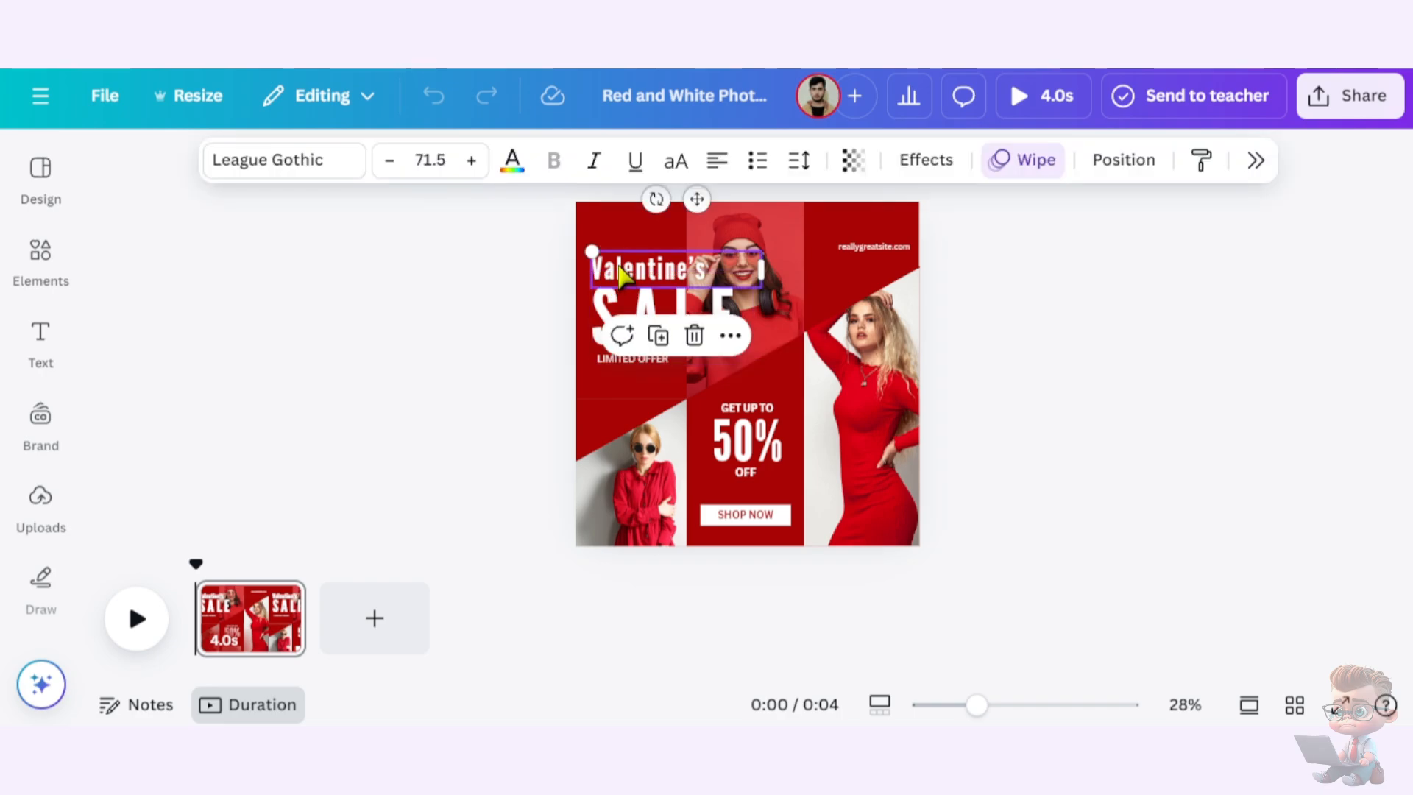
{"action": "key", "text": "BackSpace"}
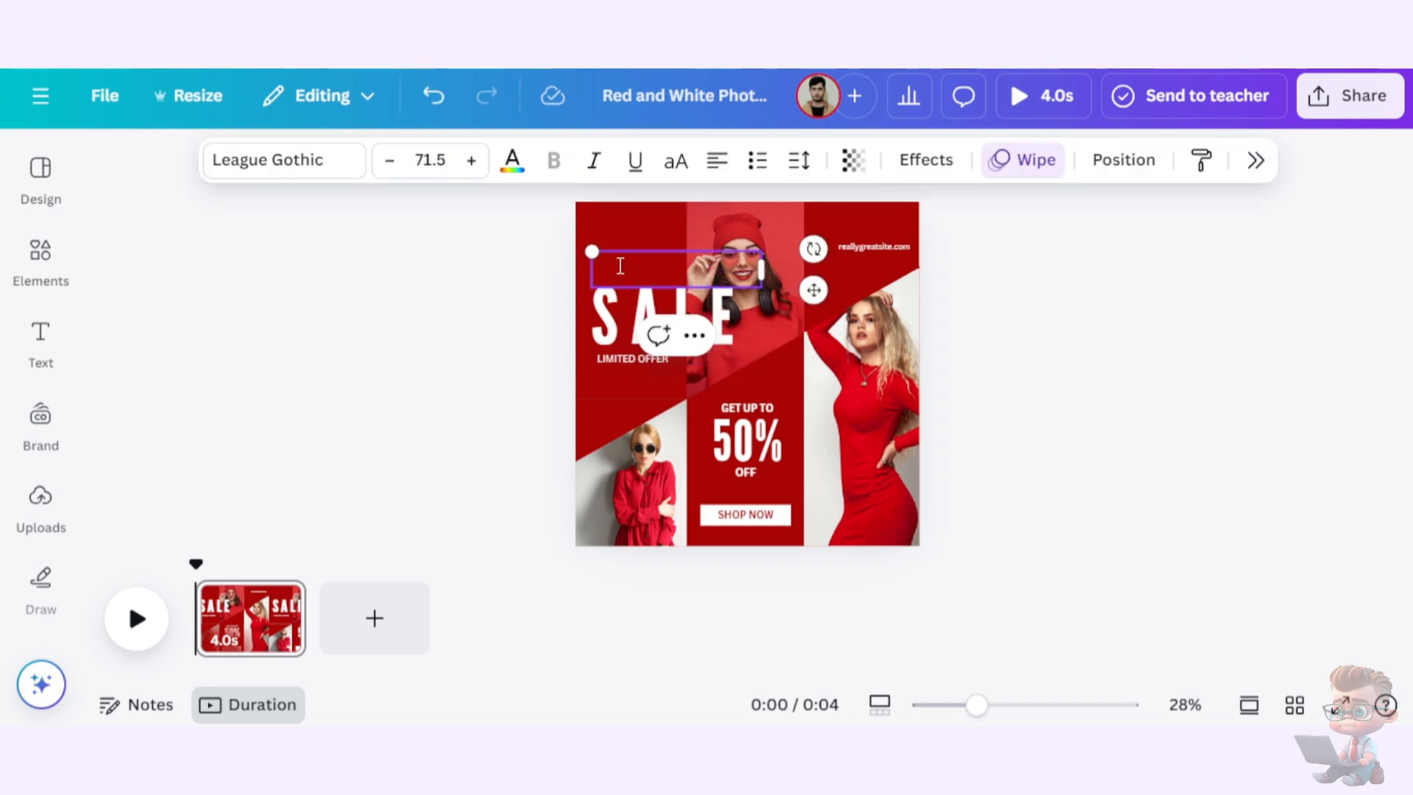
{"action": "type", "text": "WINTER"}
{"action": "key", "text": "Escape"}
{"action": "left_click_drag", "start_coordinate": [782, 270], "coordinate": [701, 270]}
{"action": "double_click", "coordinate": [653, 274]}
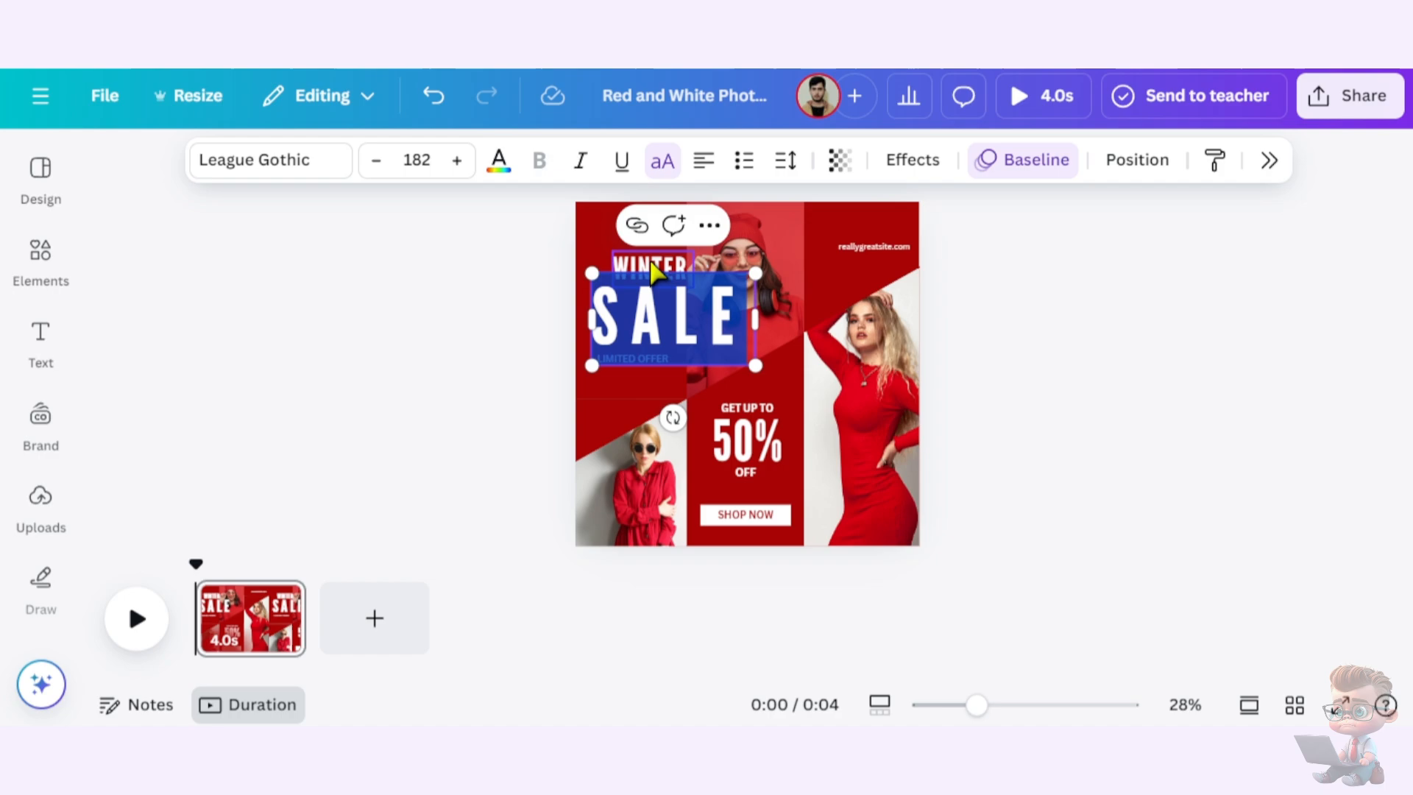
{"action": "left_click", "coordinate": [563, 239]}
Check the text color options for the WINTER heading
{"action": "double_click", "coordinate": [642, 269]}
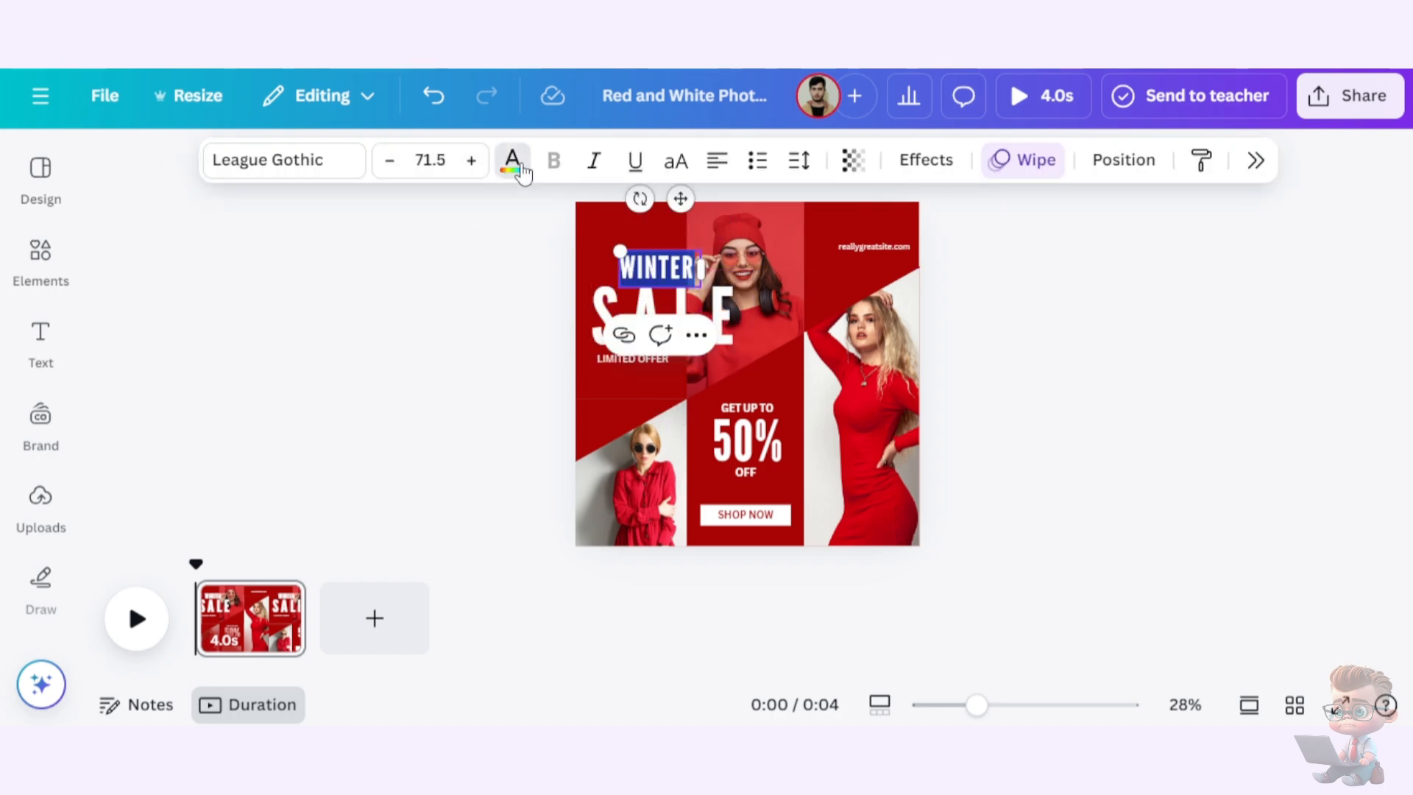
{"action": "left_click", "coordinate": [514, 161]}
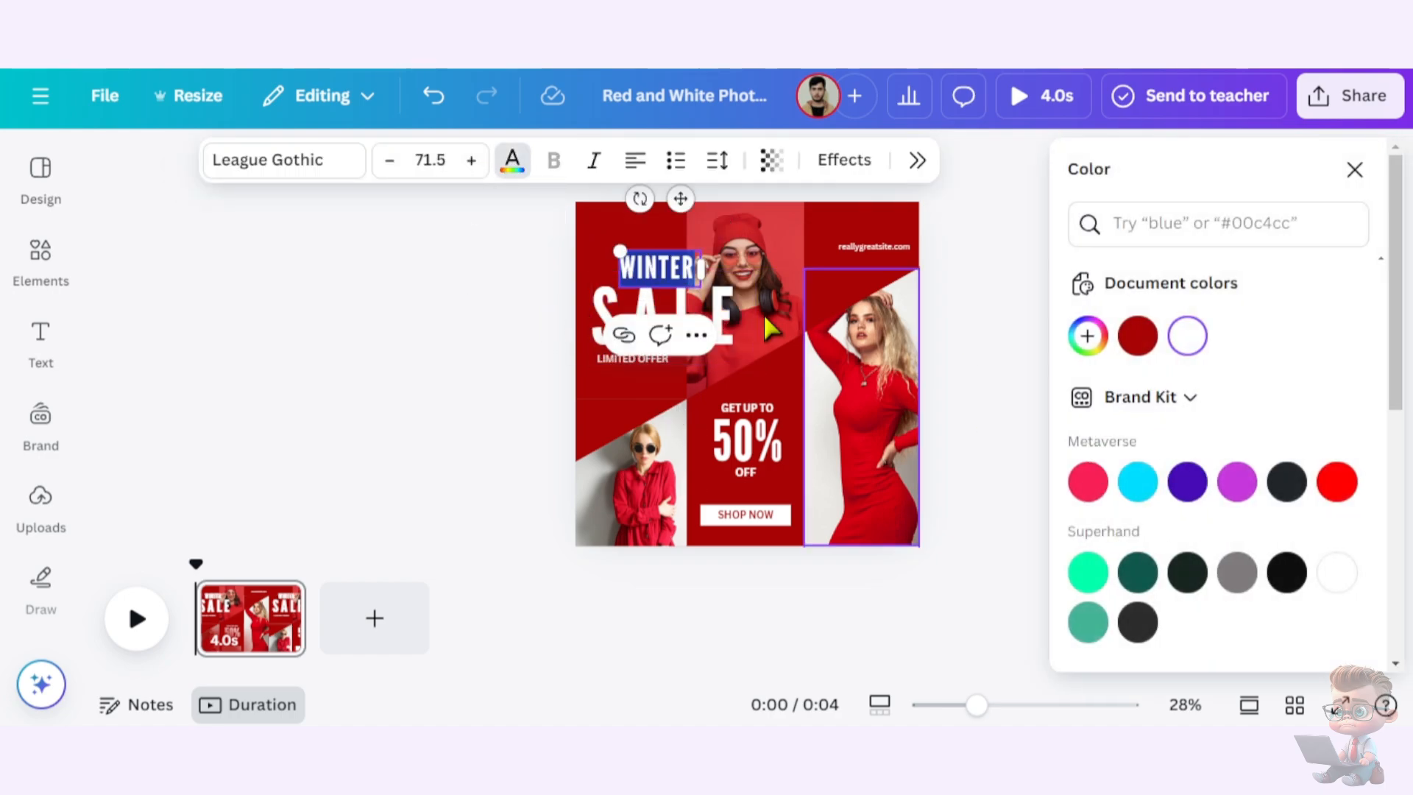
{"action": "left_click", "coordinate": [461, 297]}
Try League Spartan on the WINTER heading, and set its font to Conneqt Regular
{"action": "left_click", "coordinate": [352, 177]}
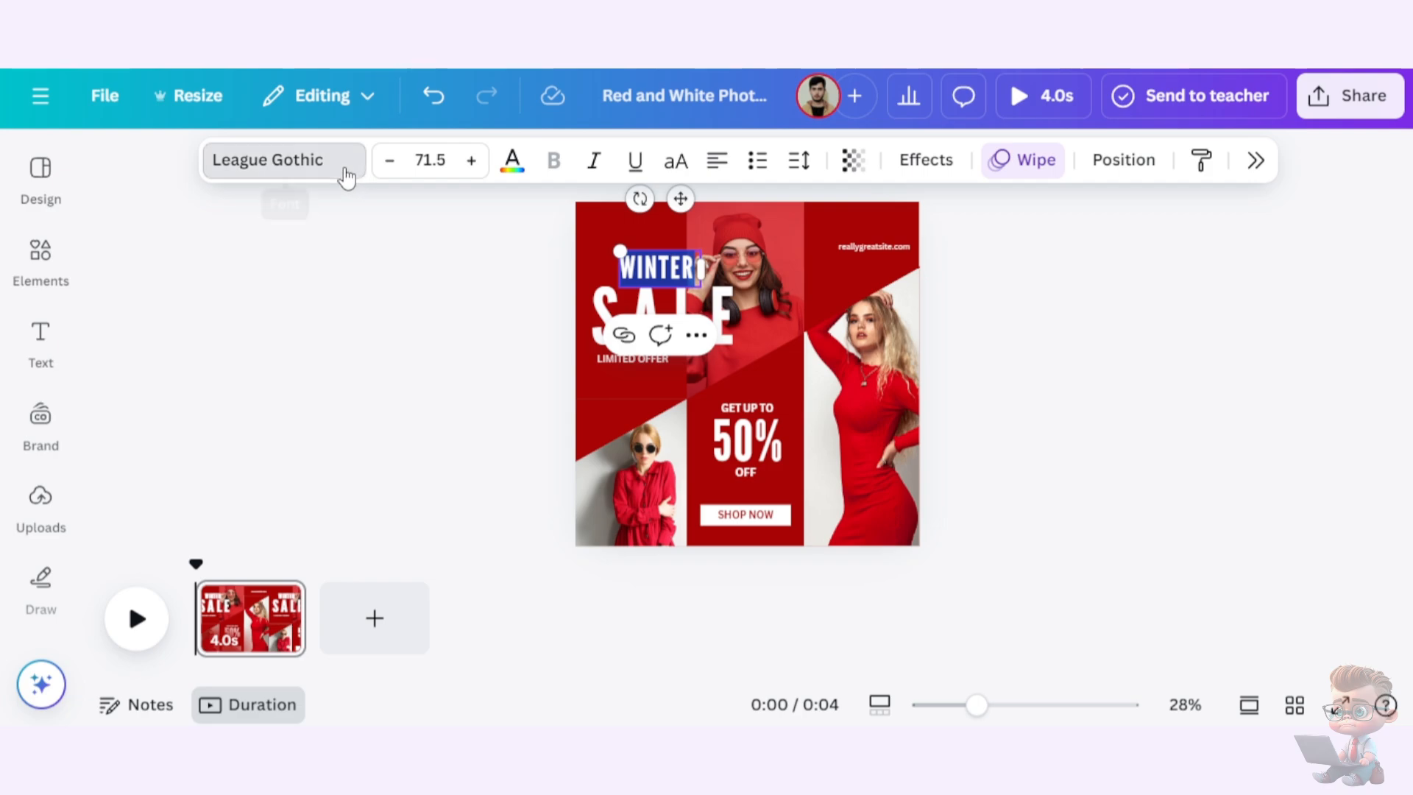
{"action": "scroll", "coordinate": [1177, 412], "scroll_direction": "down", "scroll_amount": 1}
{"action": "scroll", "coordinate": [1225, 445], "scroll_direction": "down", "scroll_amount": 1}
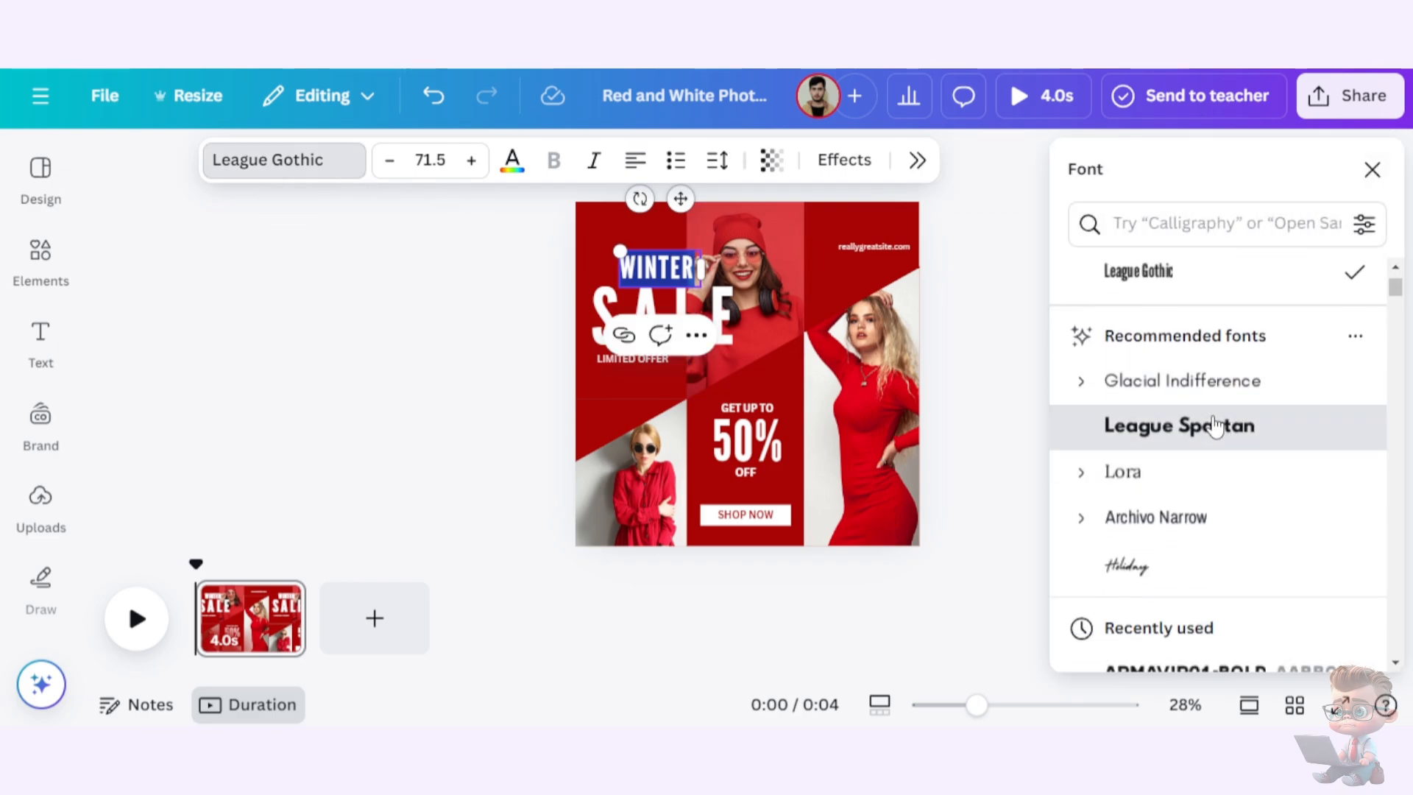
{"action": "left_click", "coordinate": [1214, 422]}
{"action": "scroll", "coordinate": [1214, 424], "scroll_direction": "down", "scroll_amount": 2}
{"action": "left_click", "coordinate": [1208, 379]}
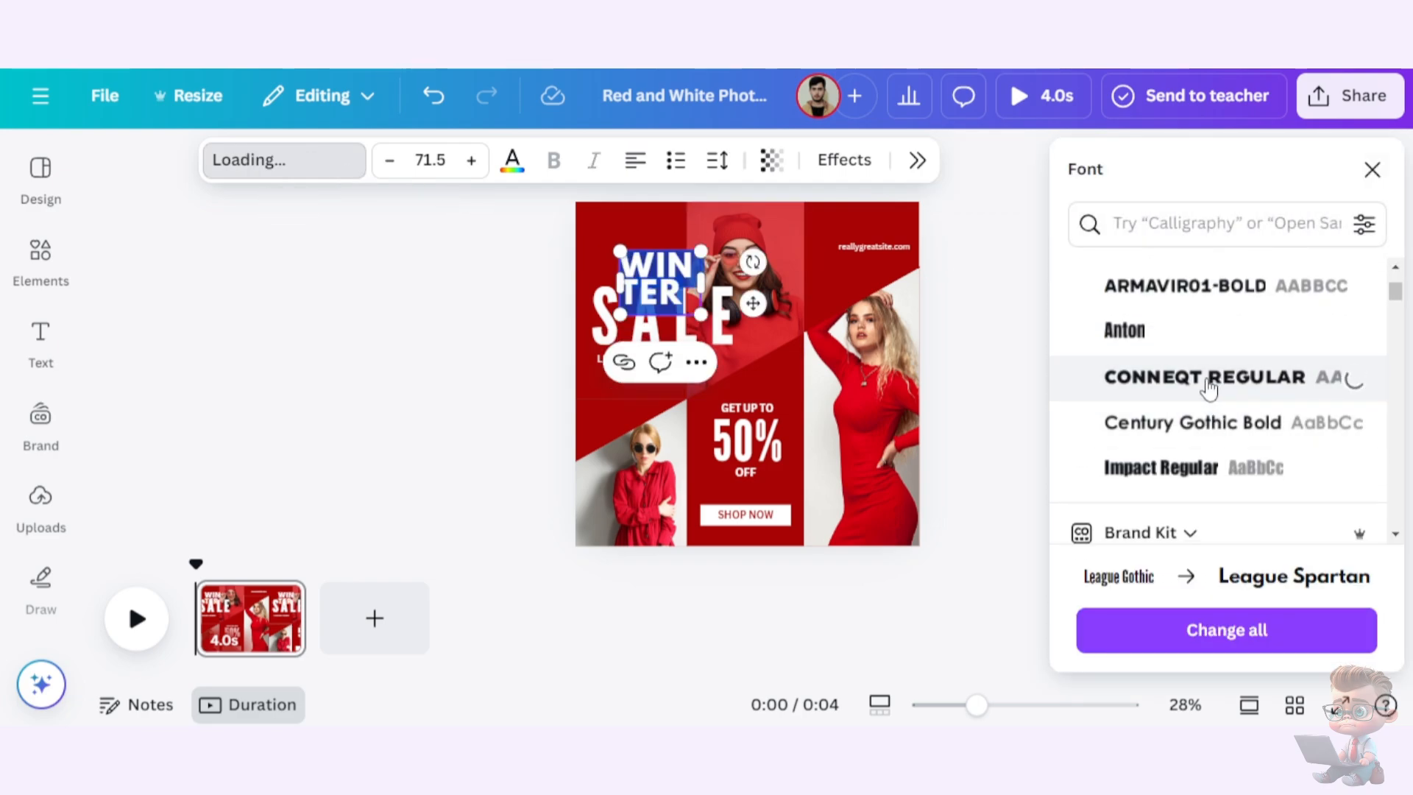
Shrink the WINTER heading to font size 46.1 so it fits on one line directly above SALE
{"action": "scroll", "coordinate": [1223, 435], "scroll_direction": "down", "scroll_amount": 3}
{"action": "scroll", "coordinate": [1226, 440], "scroll_direction": "down", "scroll_amount": 15}
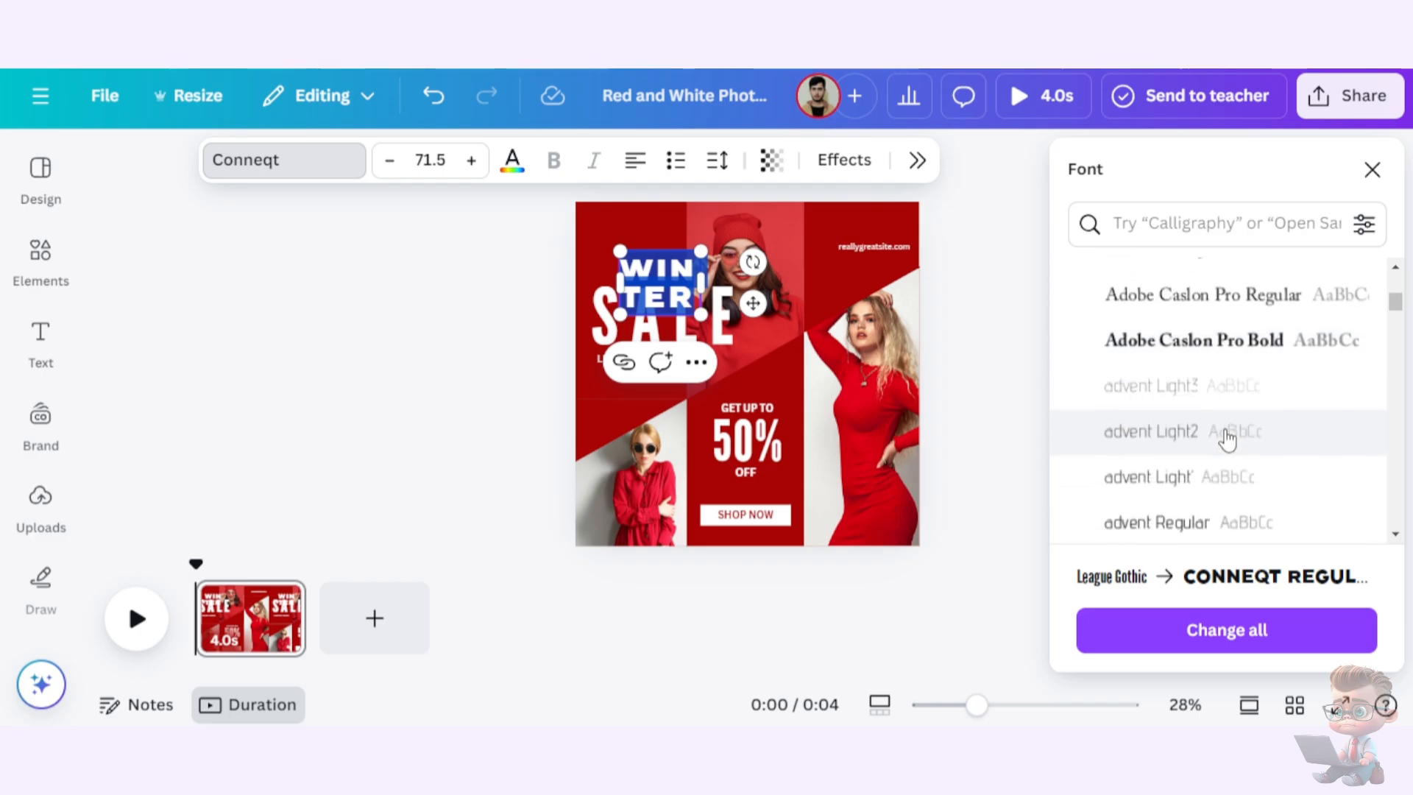
{"action": "scroll", "coordinate": [1225, 438], "scroll_direction": "down", "scroll_amount": 10}
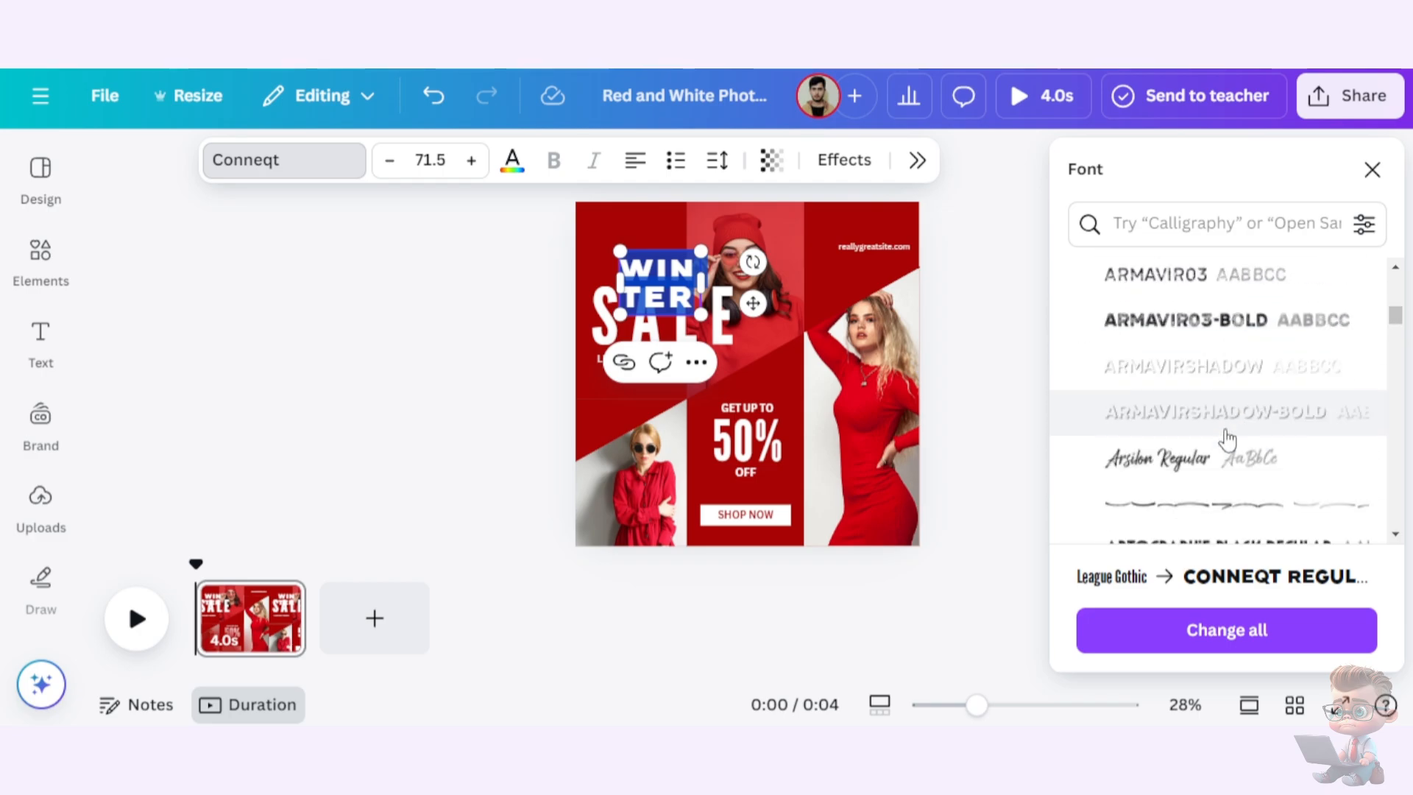
{"action": "mouse_move", "coordinate": [701, 282]}
{"action": "left_mouse_down"}
{"action": "mouse_move", "coordinate": [744, 278]}
{"action": "mouse_move", "coordinate": [689, 264]}
{"action": "left_mouse_up"}
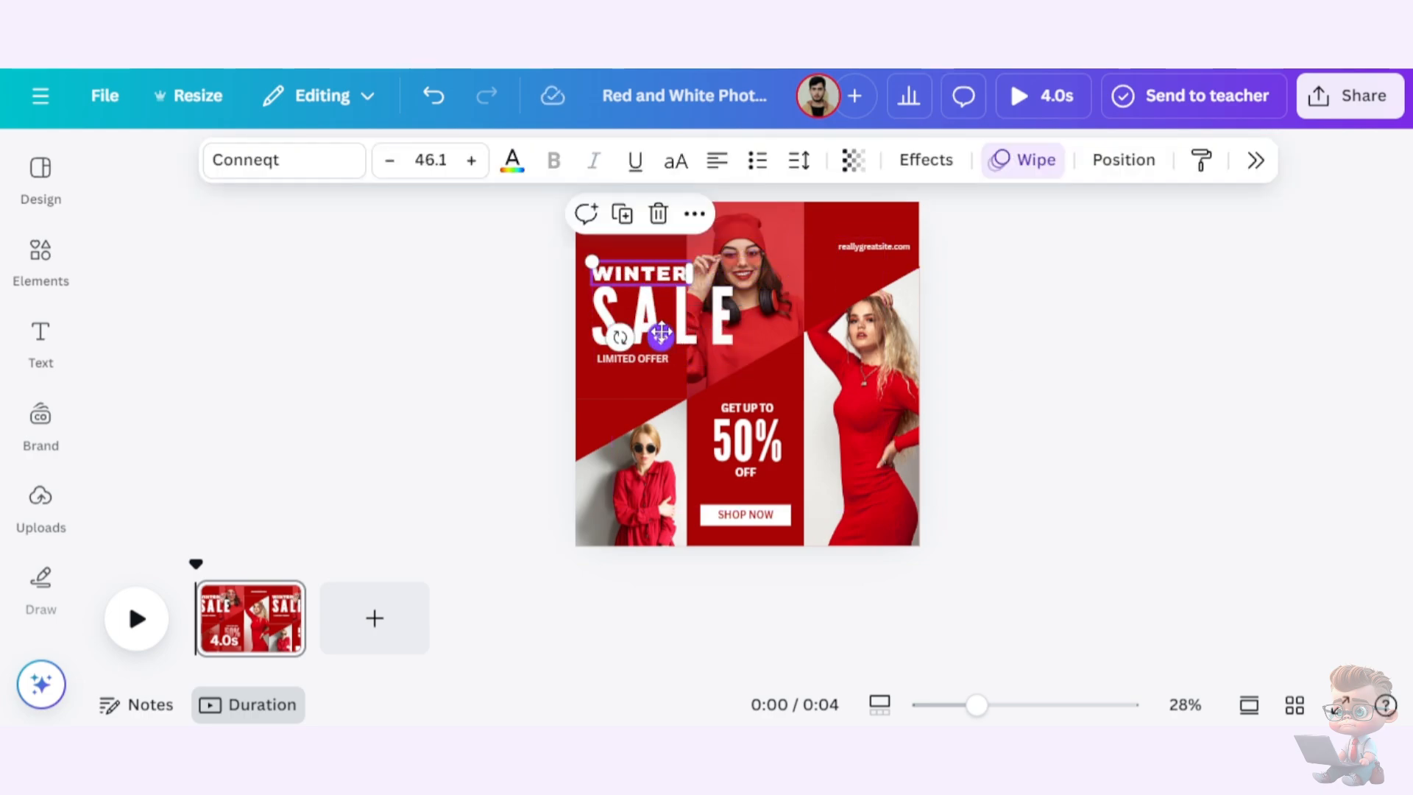
{"action": "left_click", "coordinate": [518, 372]}
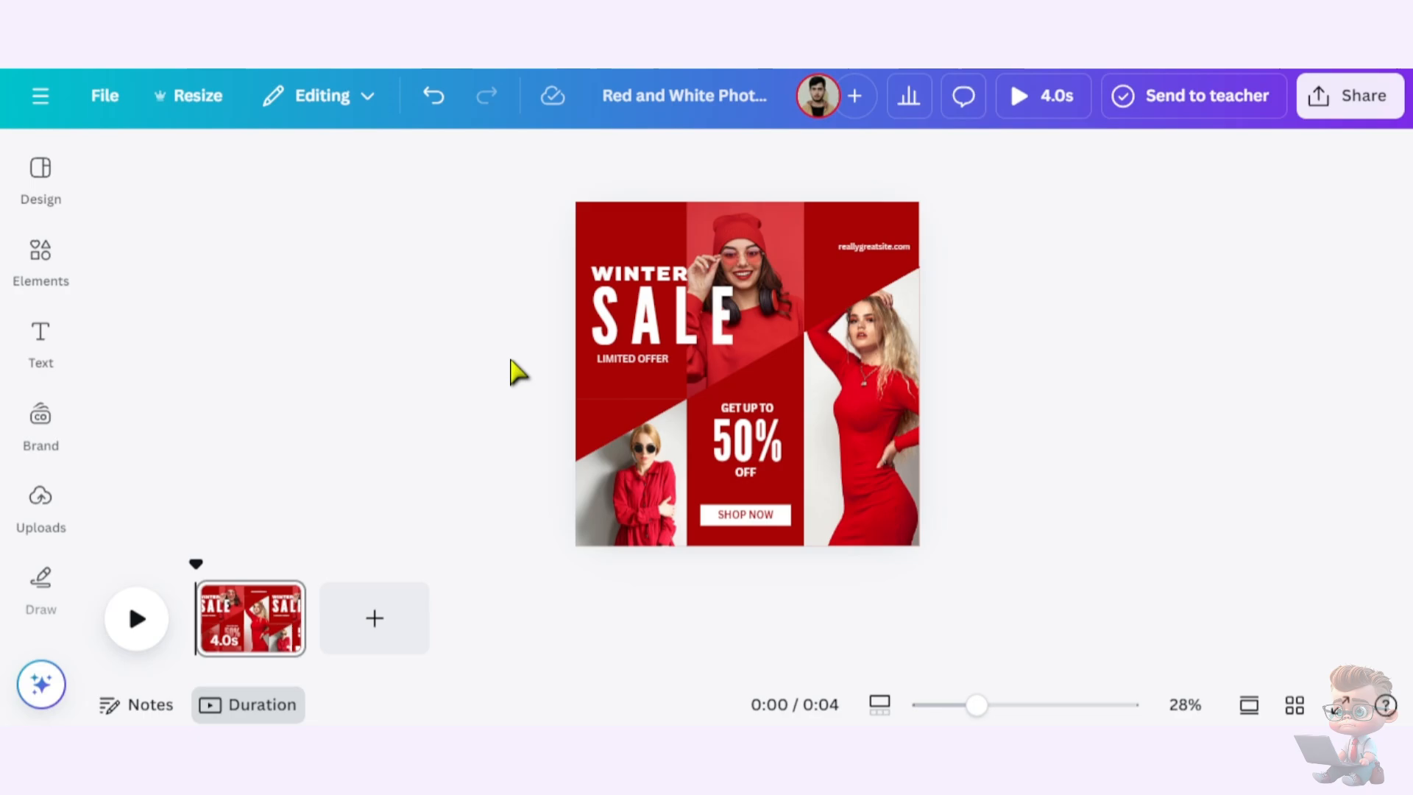
Search the elements library for "WINTER CLOTHES" and limit the results to photos
{"action": "left_click", "coordinate": [38, 257]}
{"action": "left_click", "coordinate": [221, 173]}
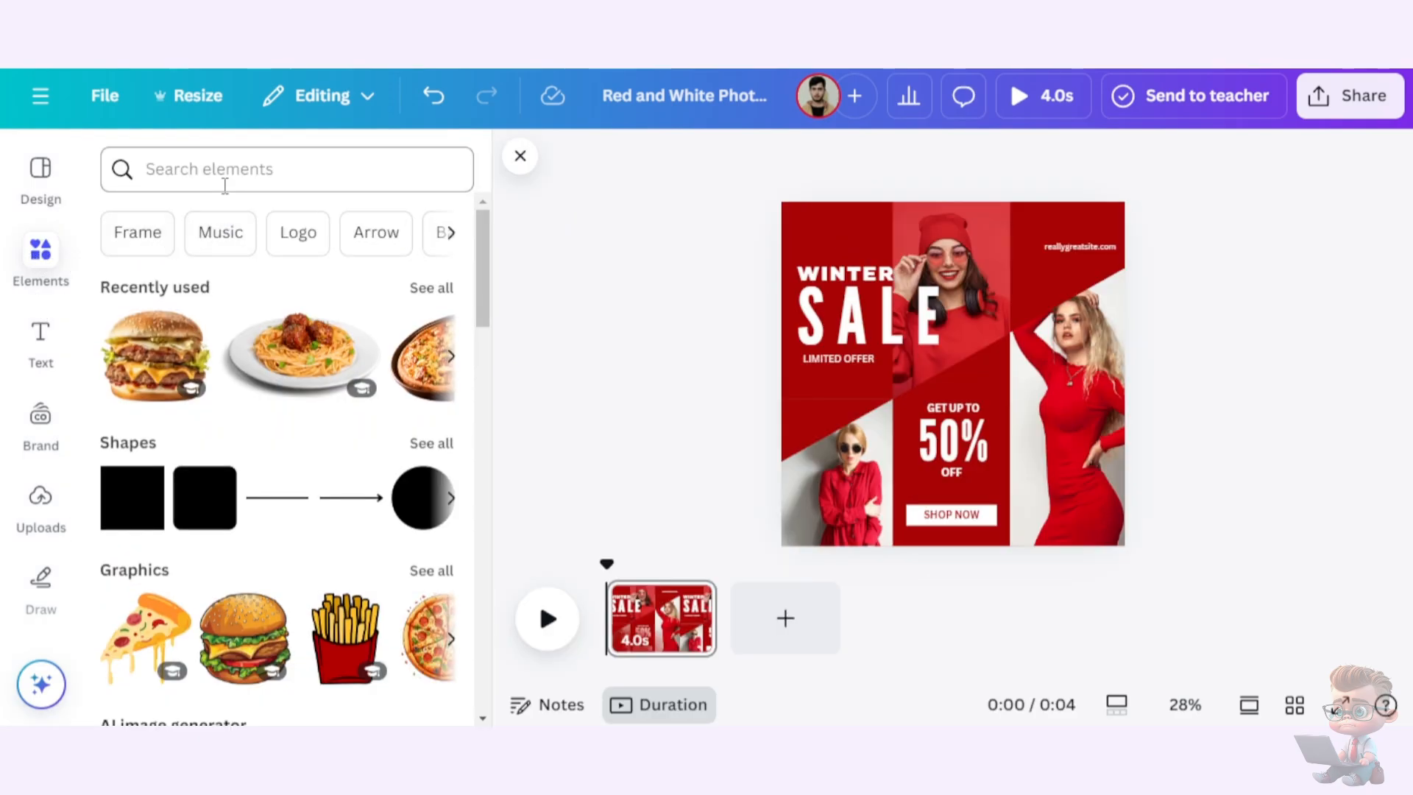
{"action": "type", "text": "WINTER CLOTHES"}
{"action": "key", "text": "Return"}
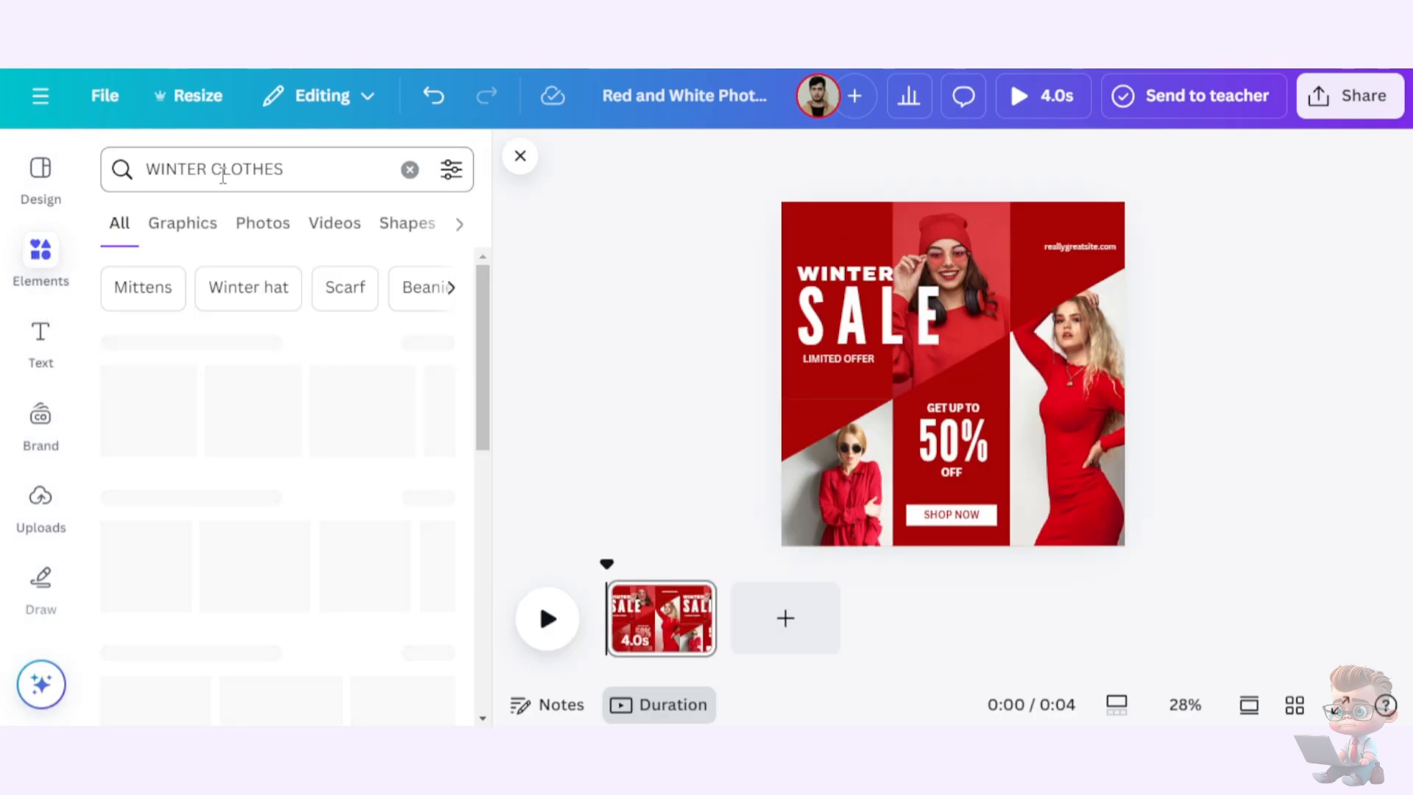
{"action": "left_click", "coordinate": [261, 232]}
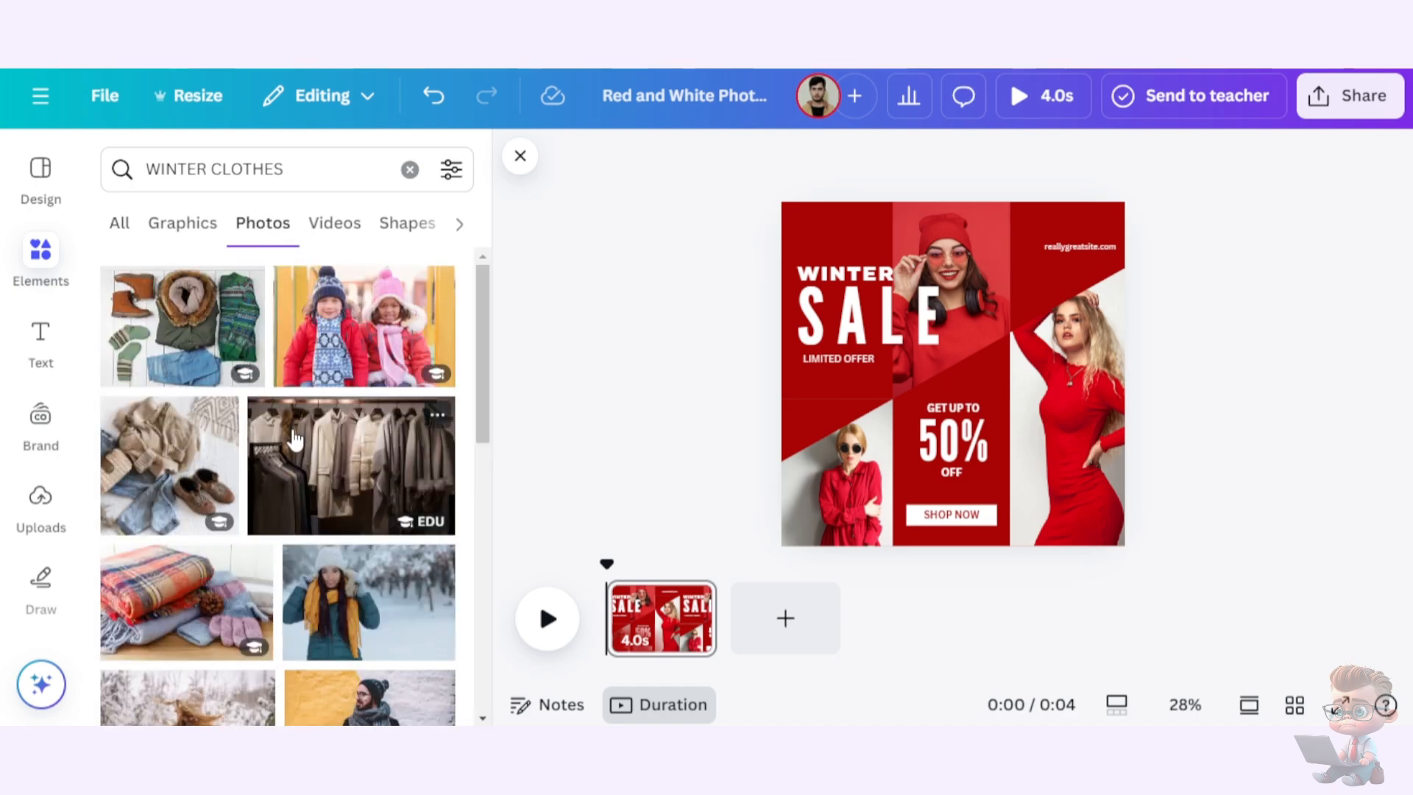
Replace the photo behind the SALE text with the snowy photo of the woman in a yellow scarf
{"action": "scroll", "coordinate": [294, 440], "scroll_direction": "down", "scroll_amount": 4}
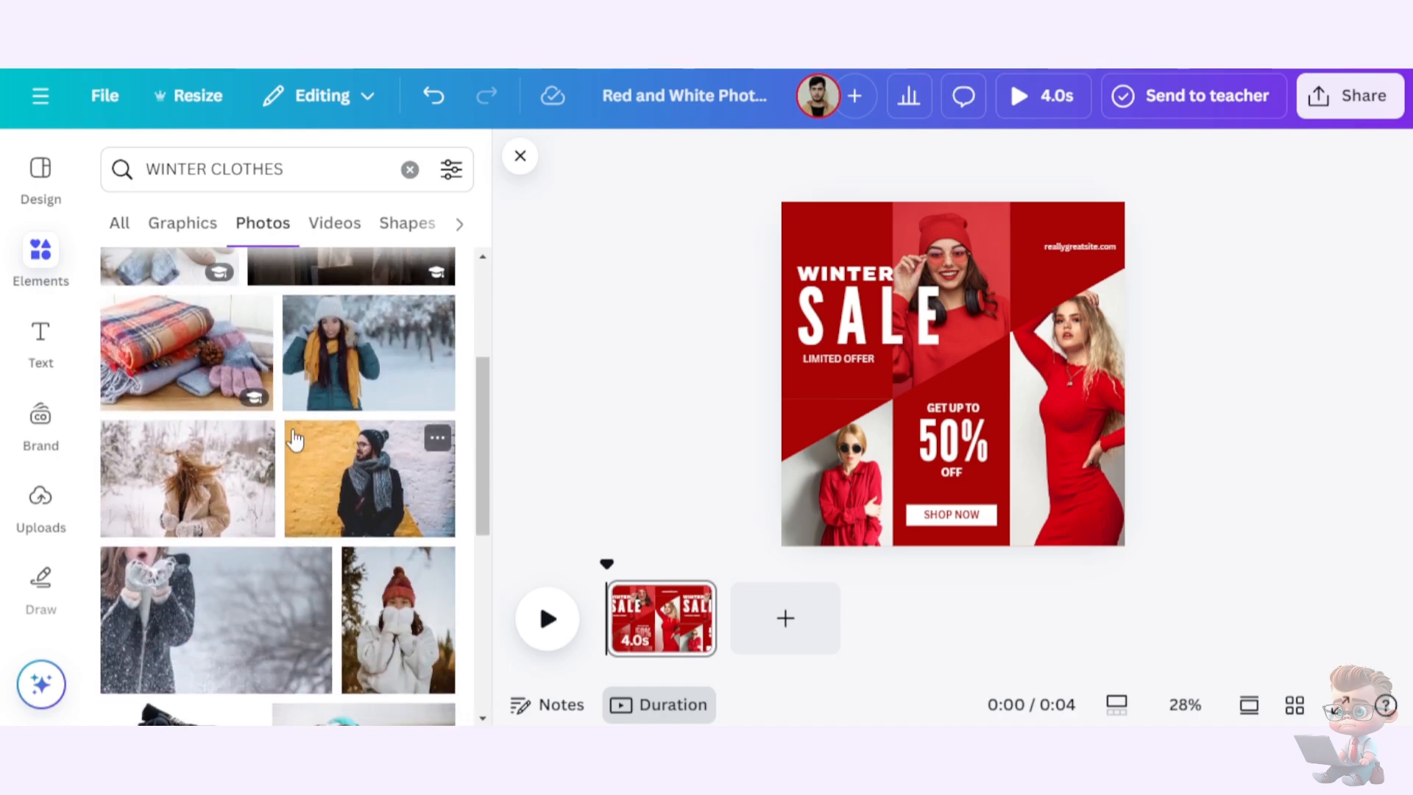
{"action": "left_click", "coordinate": [339, 370]}
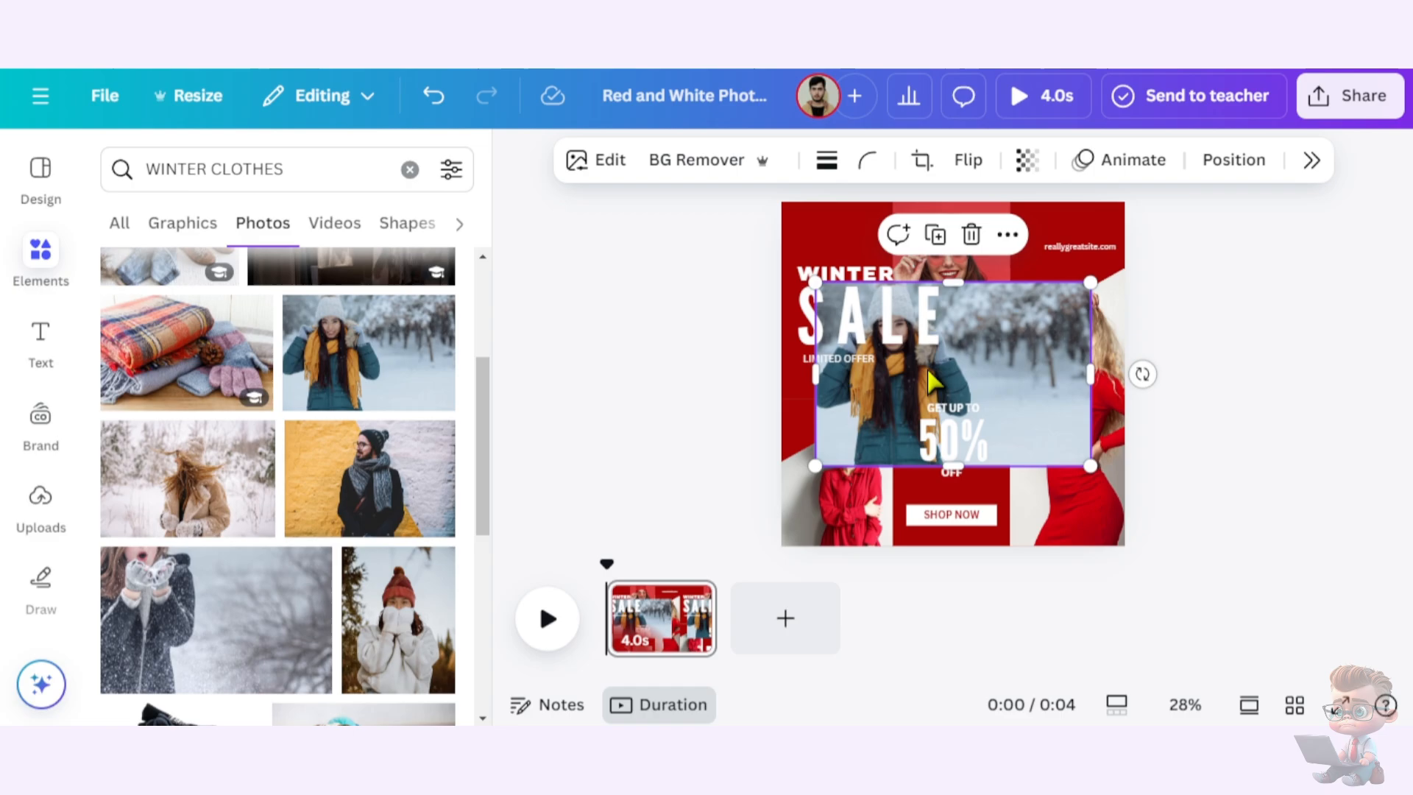
{"action": "left_click_drag", "start_coordinate": [942, 366], "coordinate": [985, 284]}
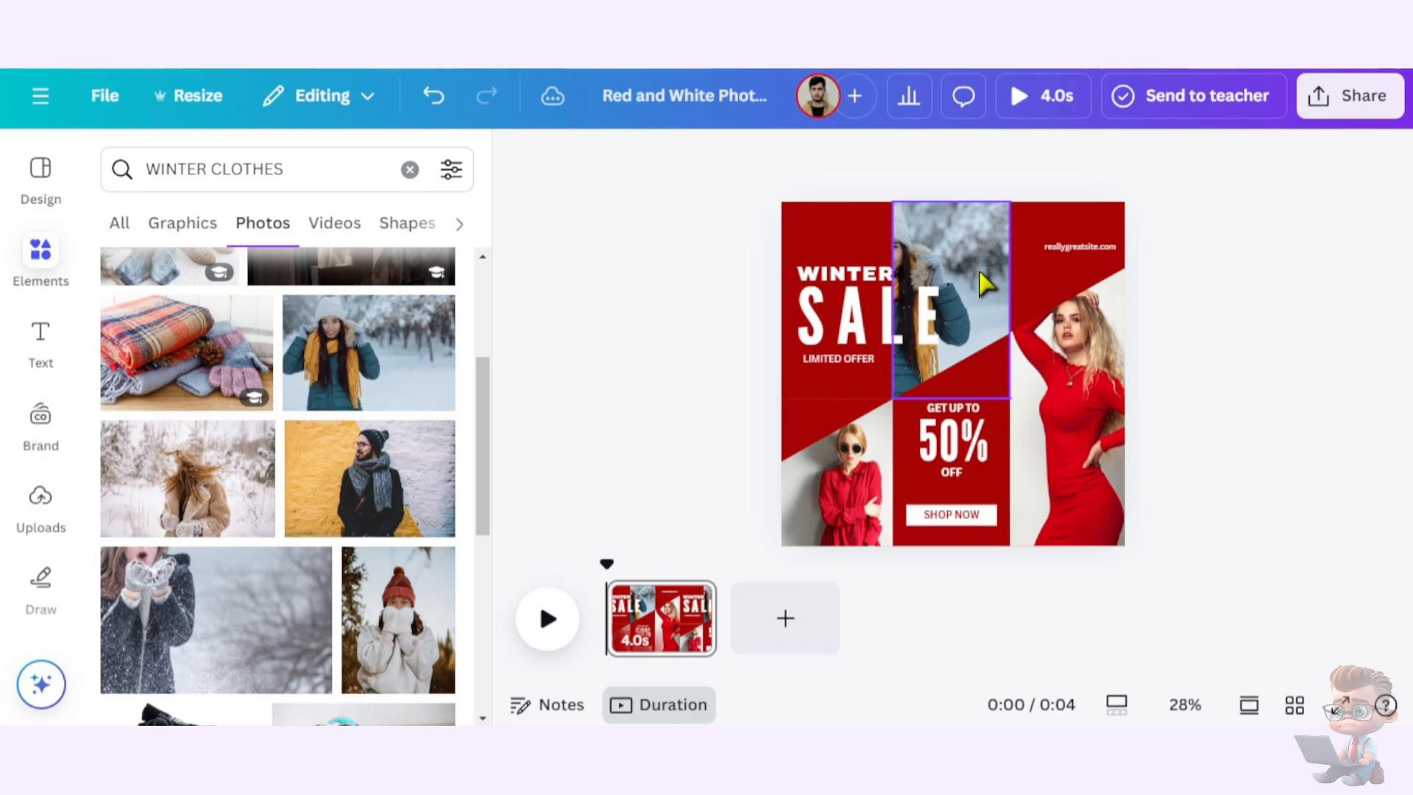
Shift the yellow-scarf photo within its frame so the woman is centered, and apply the crop
{"action": "double_click", "coordinate": [970, 283]}
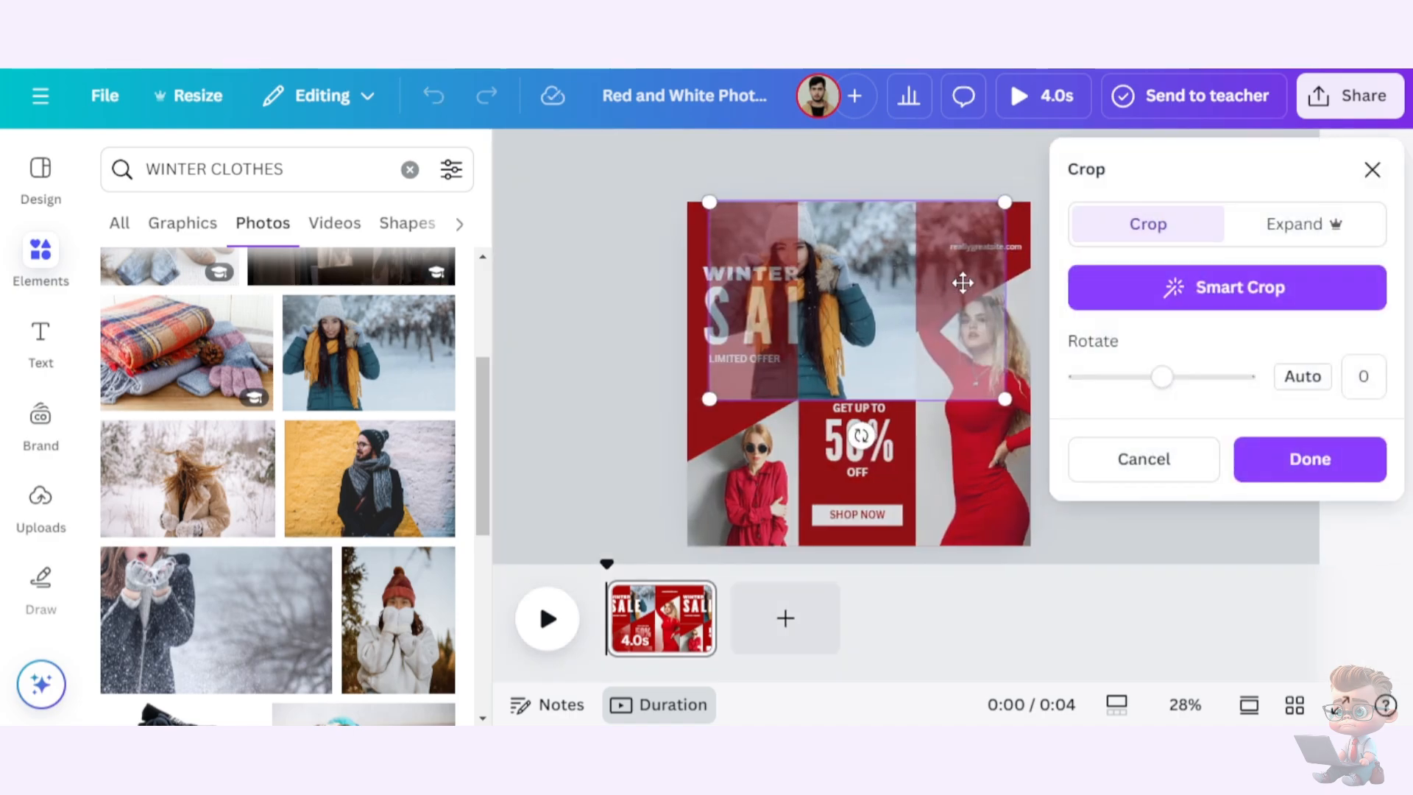
{"action": "left_click_drag", "start_coordinate": [871, 308], "coordinate": [931, 303]}
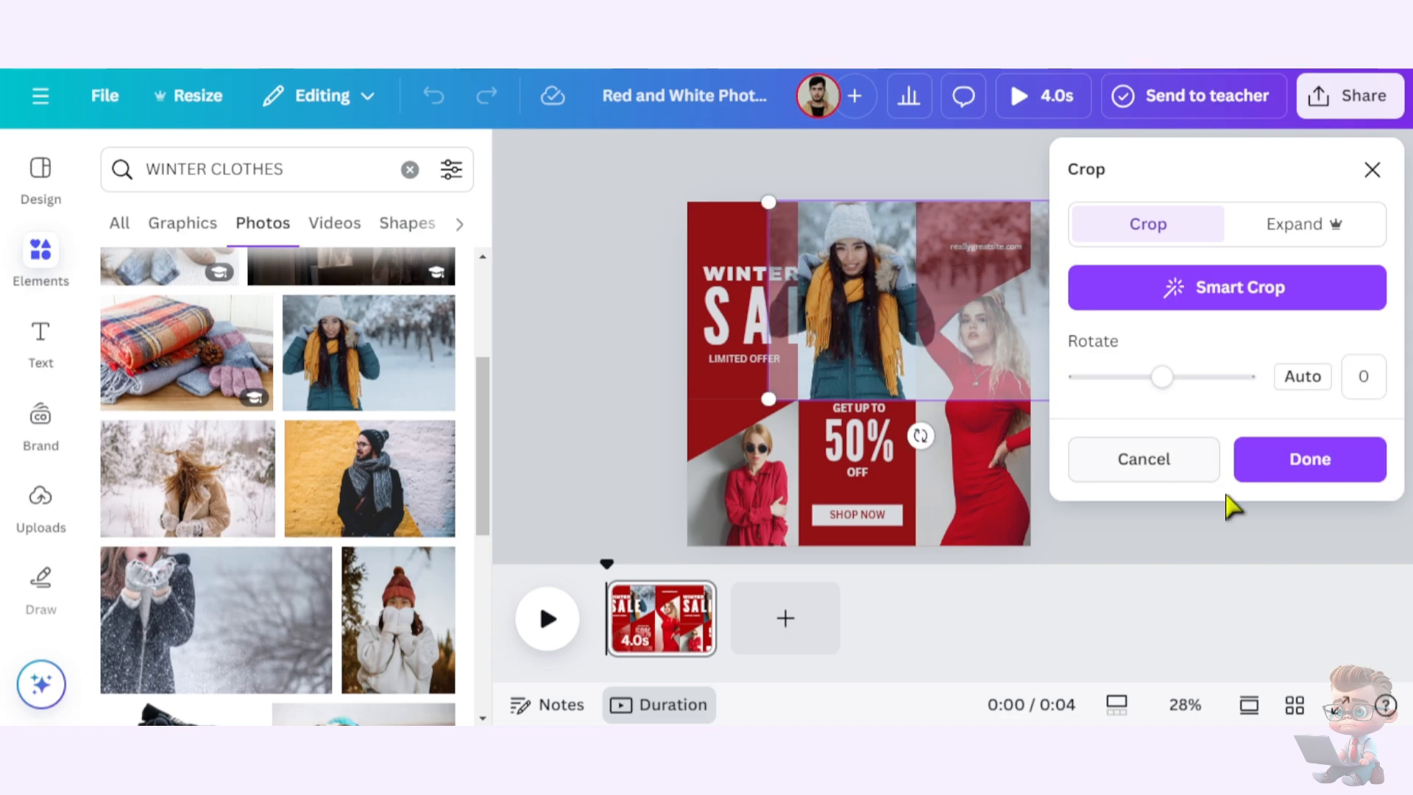
{"action": "left_click", "coordinate": [1267, 477]}
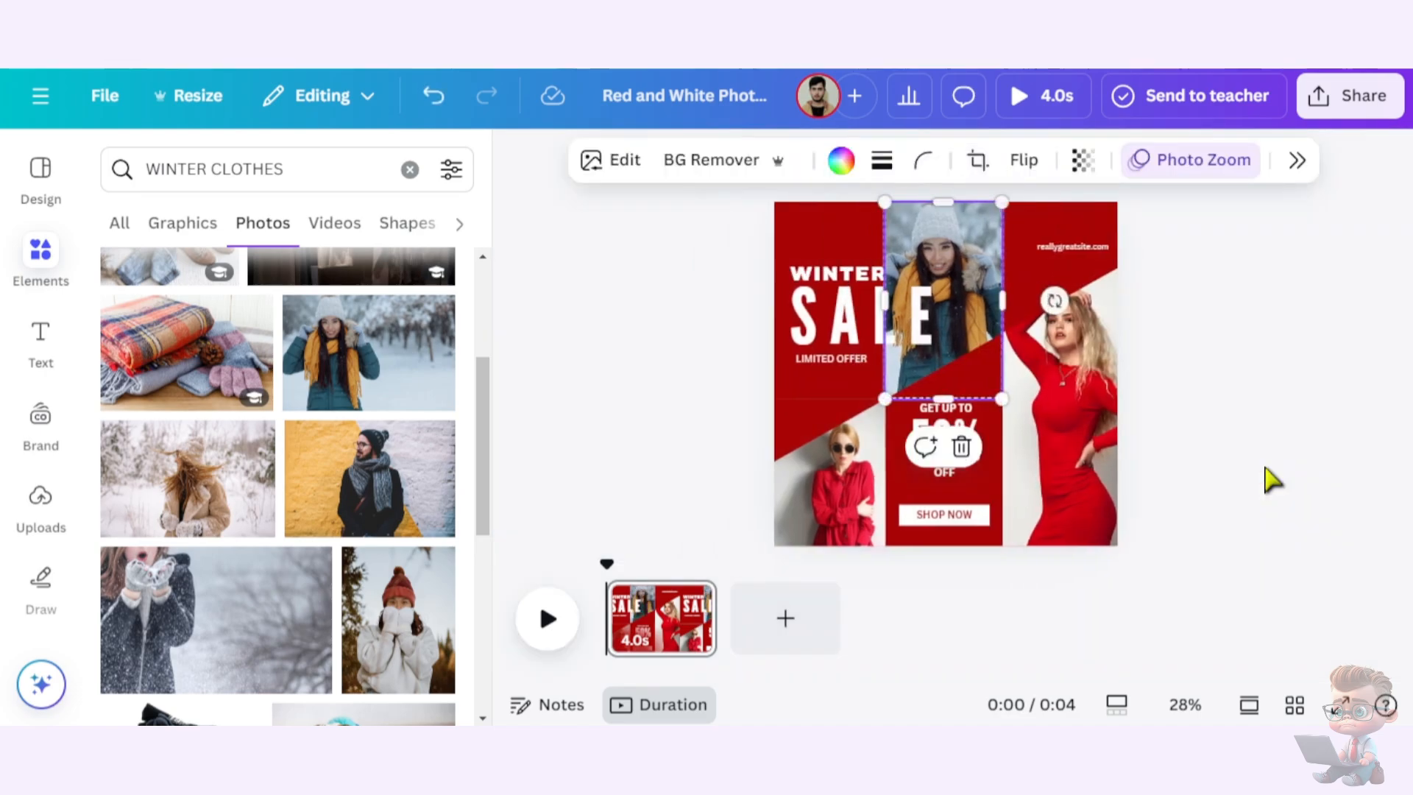
{"action": "left_click", "coordinate": [1258, 465]}
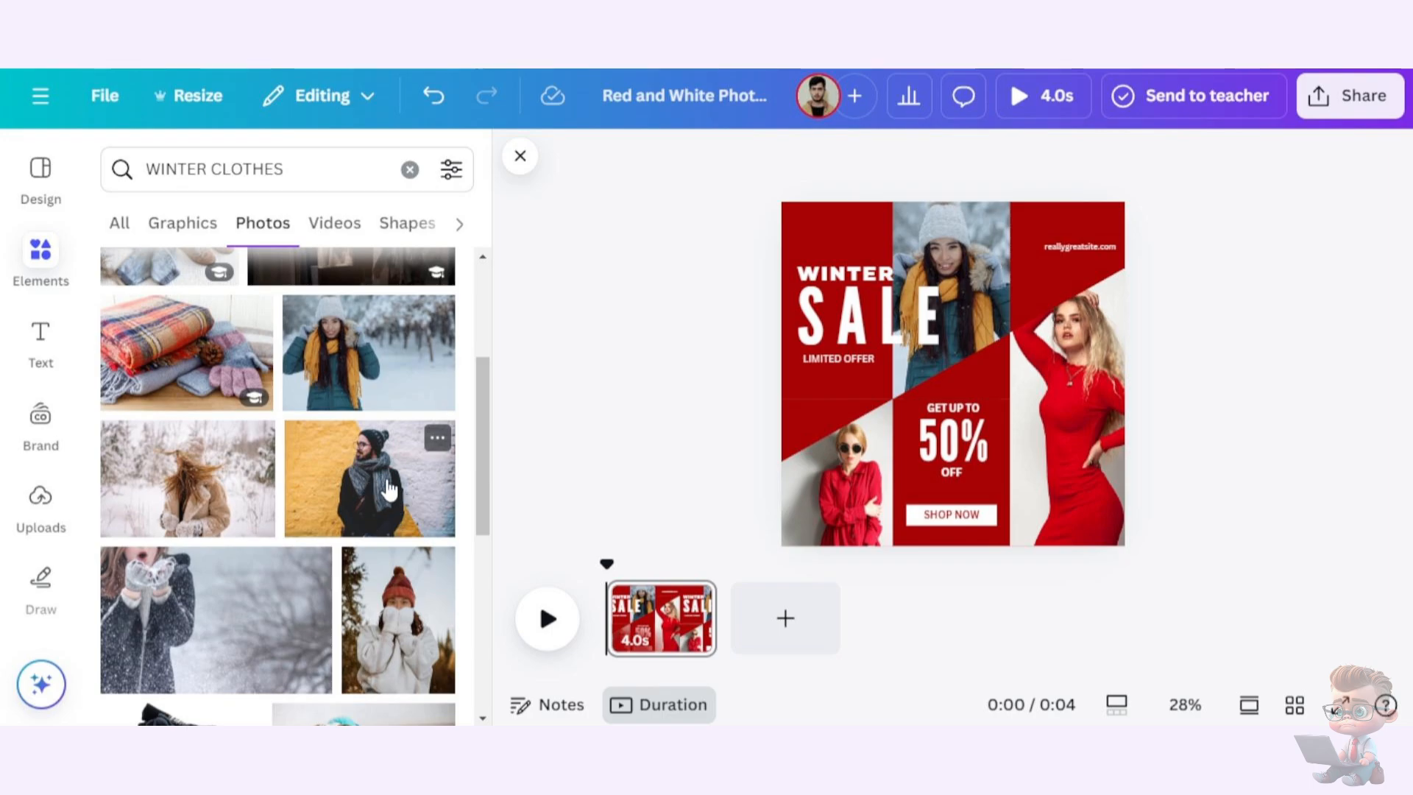
Replace the photo of the woman in the red dress with the man in a gray scarf and slightly enlarge its crop
{"action": "left_click_drag", "start_coordinate": [390, 491], "coordinate": [1106, 403]}
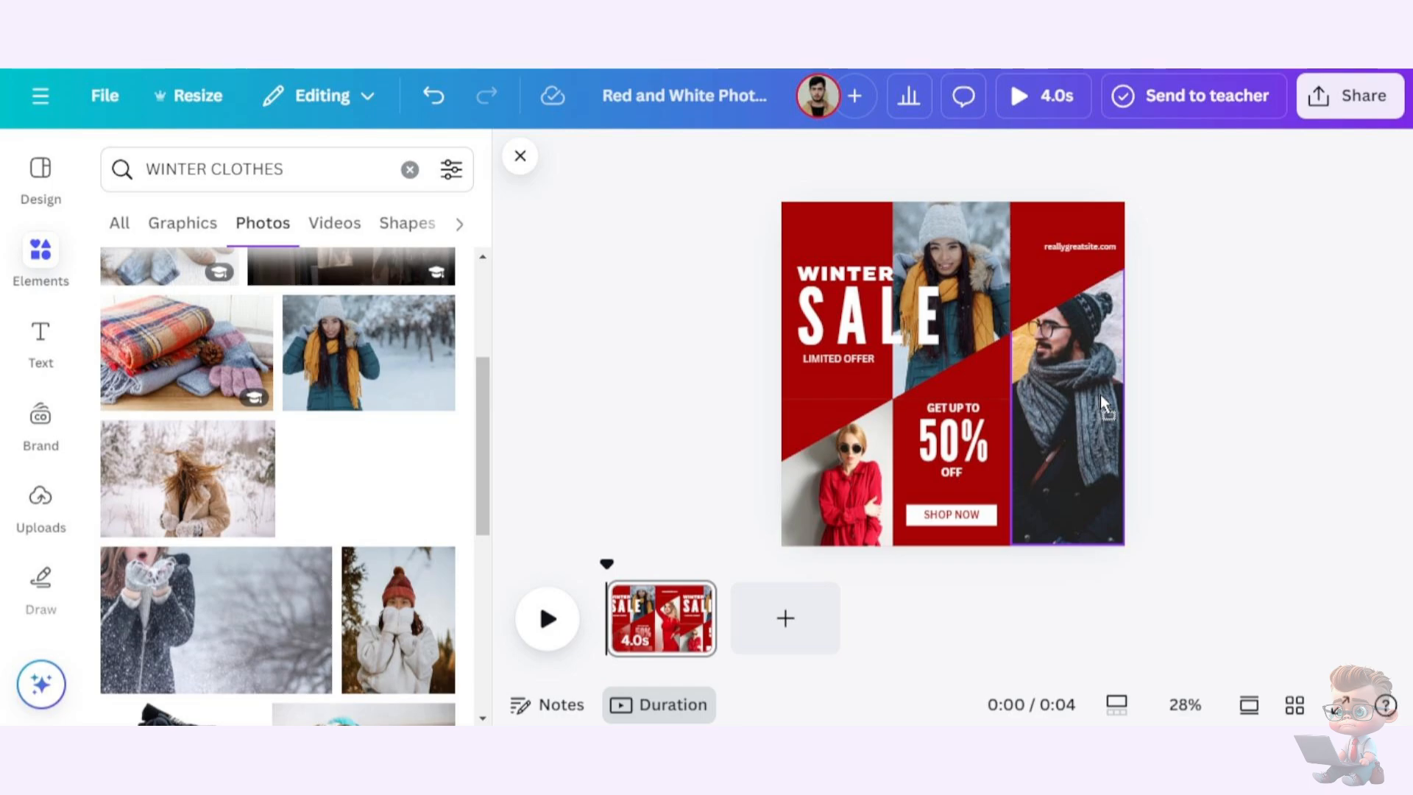
{"action": "double_click", "coordinate": [1101, 394]}
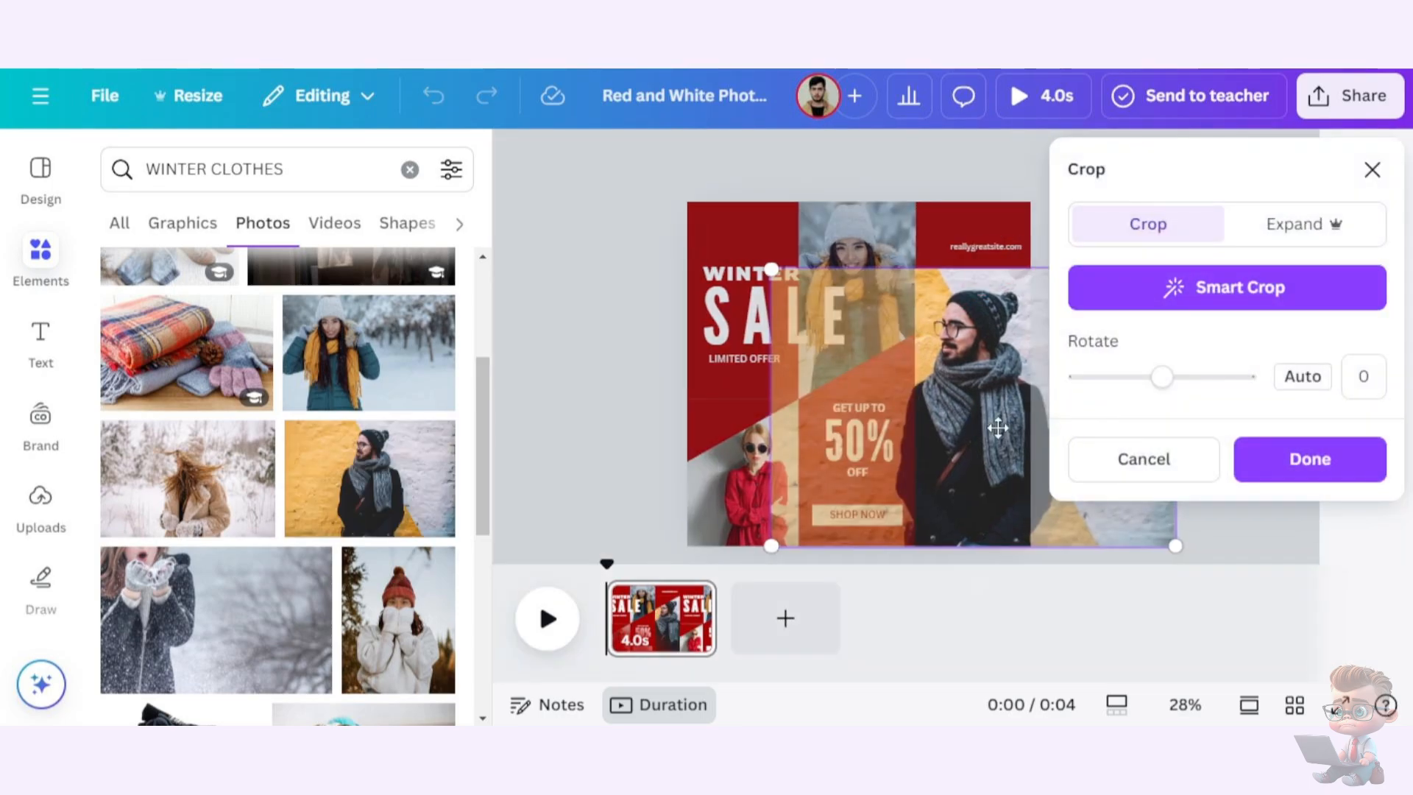
{"action": "left_click_drag", "start_coordinate": [1174, 548], "coordinate": [1179, 548]}
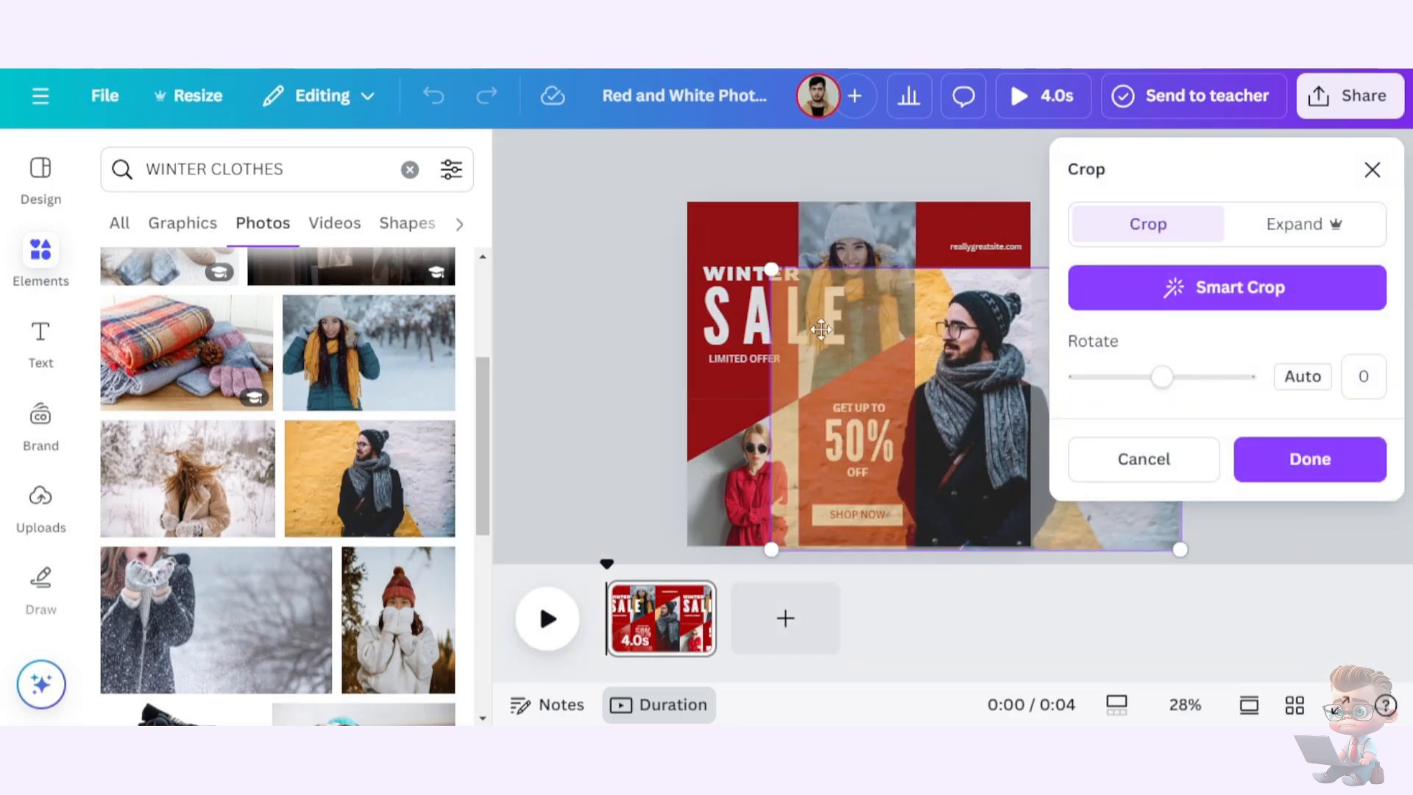
{"action": "left_click", "coordinate": [1299, 461]}
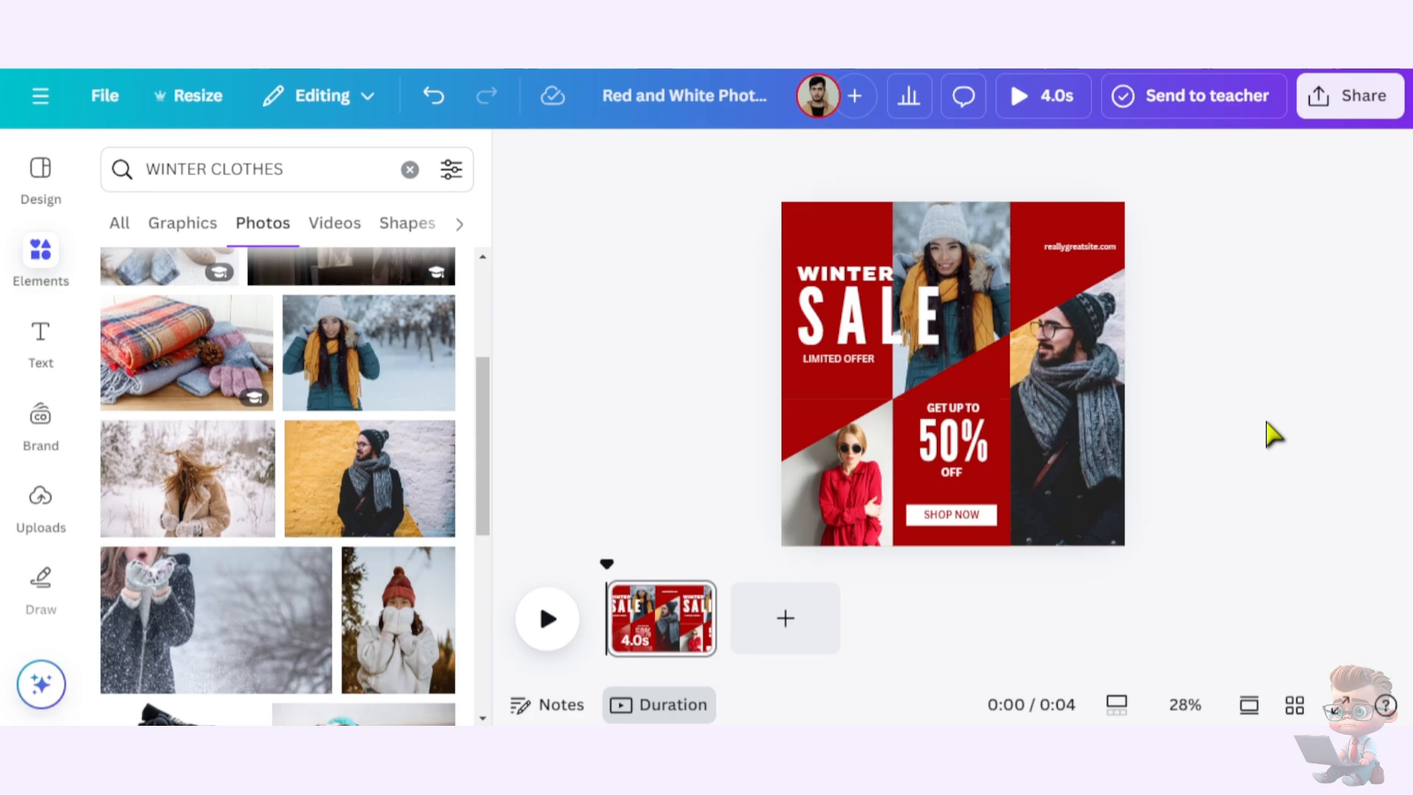
Replace the photo of the woman in the red shirt and sunglasses with the woman in a red beanie and white sweater
{"action": "scroll", "coordinate": [363, 567], "scroll_direction": "down", "scroll_amount": 10}
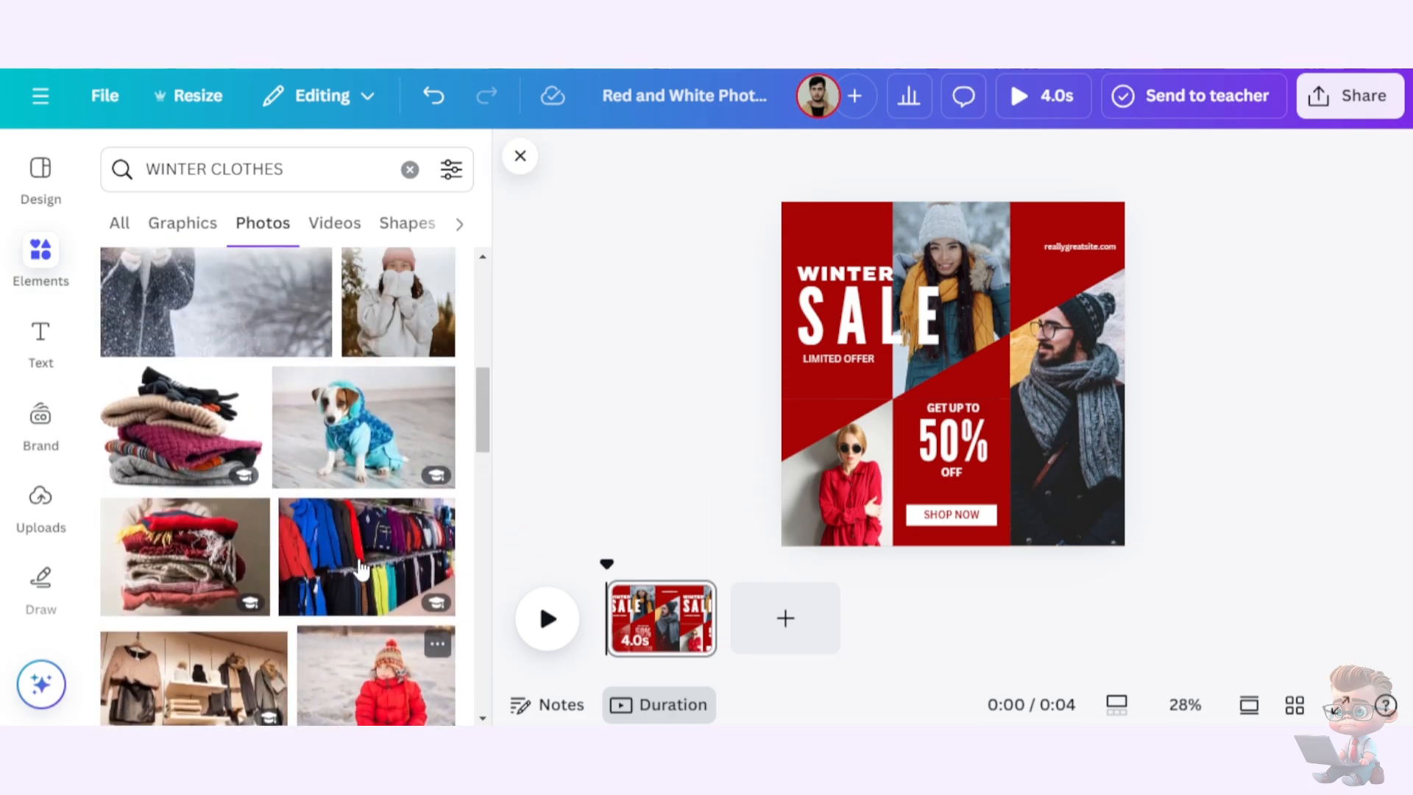
{"action": "scroll", "coordinate": [361, 569], "scroll_direction": "up", "scroll_amount": 10}
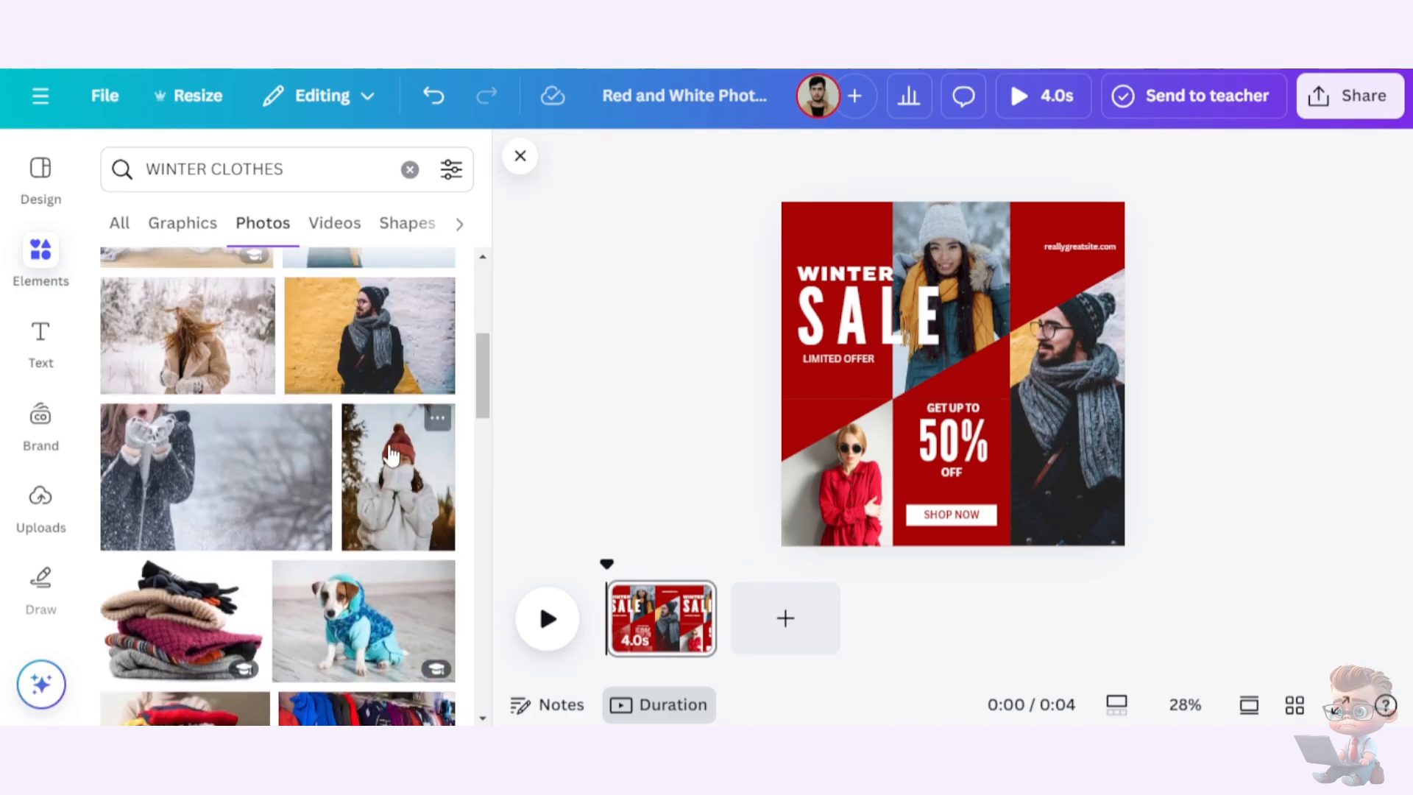
{"action": "left_click_drag", "start_coordinate": [445, 486], "coordinate": [833, 495]}
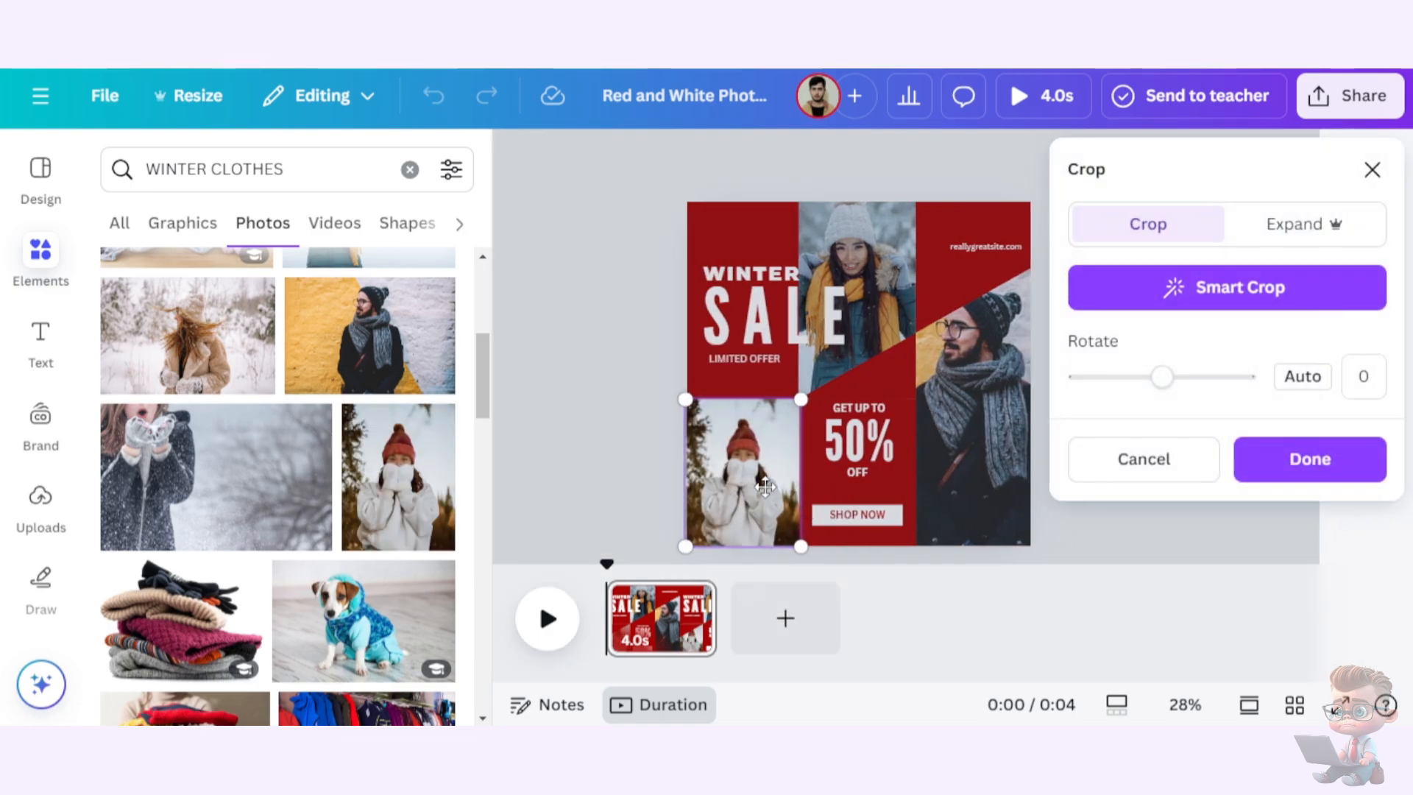
{"action": "left_click", "coordinate": [599, 479]}
{"action": "left_click", "coordinate": [600, 473]}
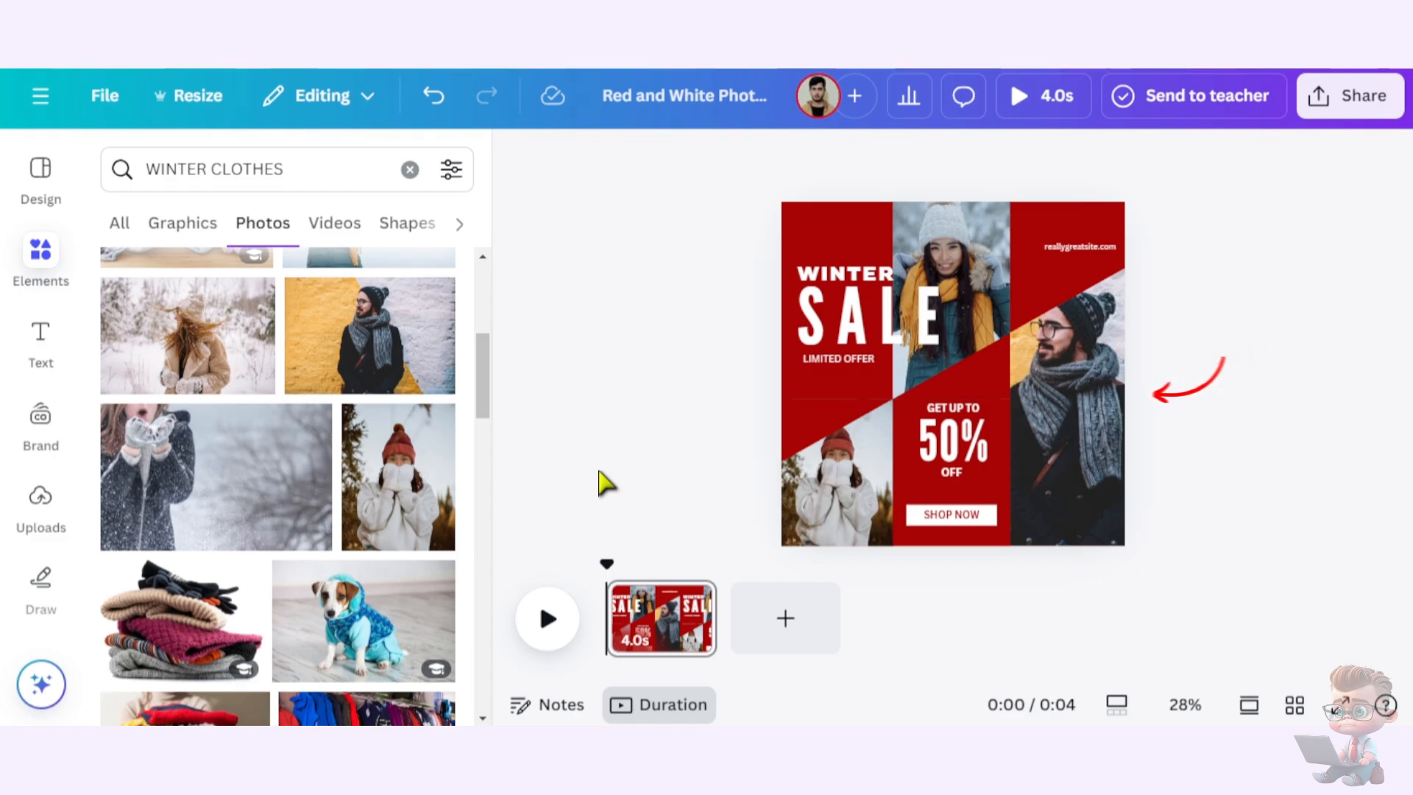
Replace the photo of the man in the gray scarf with the snowy photo of the man in a brown coat
{"action": "scroll", "coordinate": [334, 440], "scroll_direction": "down", "scroll_amount": 5}
{"action": "scroll", "coordinate": [335, 440], "scroll_direction": "down", "scroll_amount": 6}
{"action": "scroll", "coordinate": [337, 441], "scroll_direction": "up", "scroll_amount": 2}
{"action": "left_click_drag", "start_coordinate": [183, 419], "coordinate": [975, 374]}
{"action": "key", "text": "ctrl+z"}
{"action": "left_click_drag", "start_coordinate": [246, 452], "coordinate": [1078, 445]}
Shift the brown-coat photo within its frame so the man is centered, and apply the crop
{"action": "double_click", "coordinate": [1080, 446]}
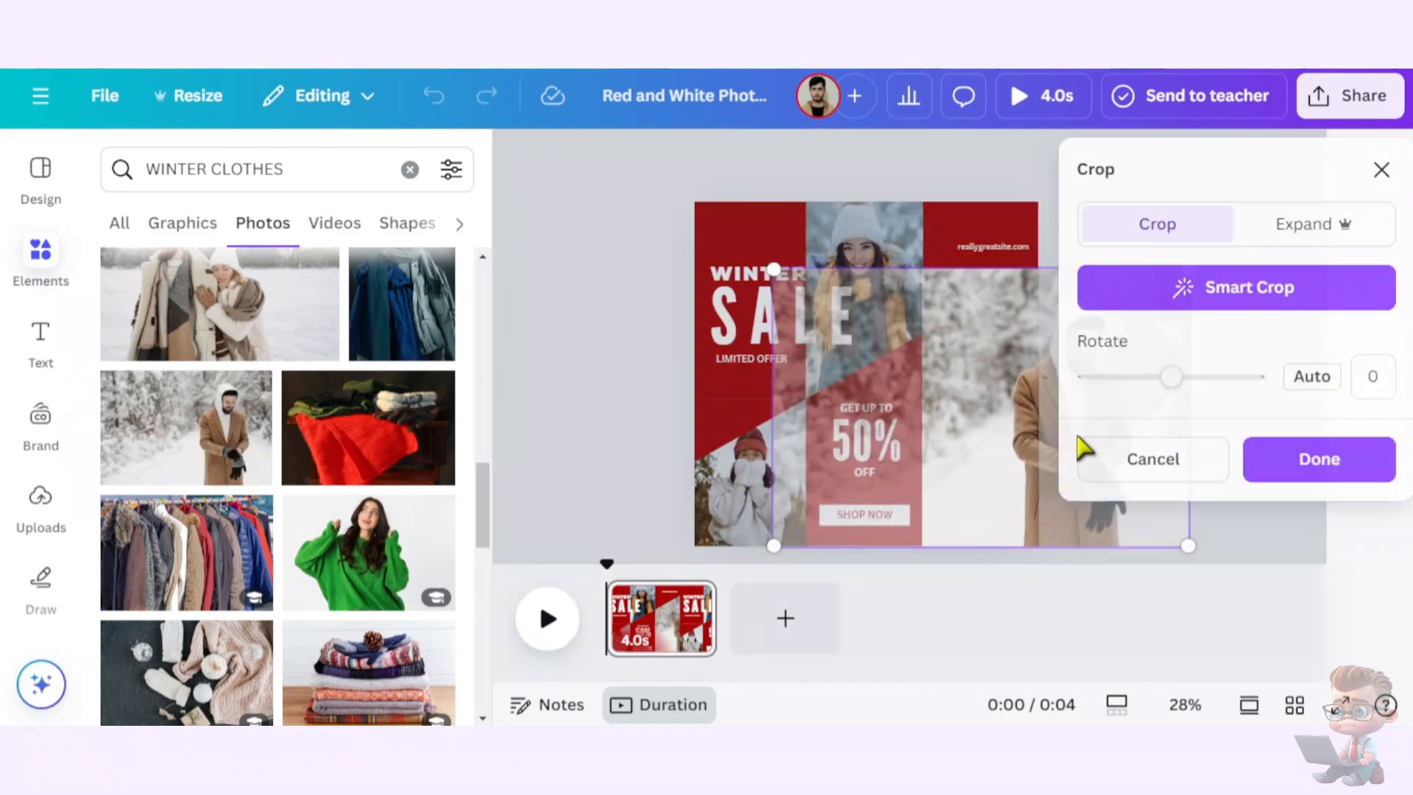
{"action": "left_click_drag", "start_coordinate": [973, 464], "coordinate": [883, 465]}
{"action": "left_click", "coordinate": [1246, 479]}
{"action": "left_click", "coordinate": [1254, 474]}
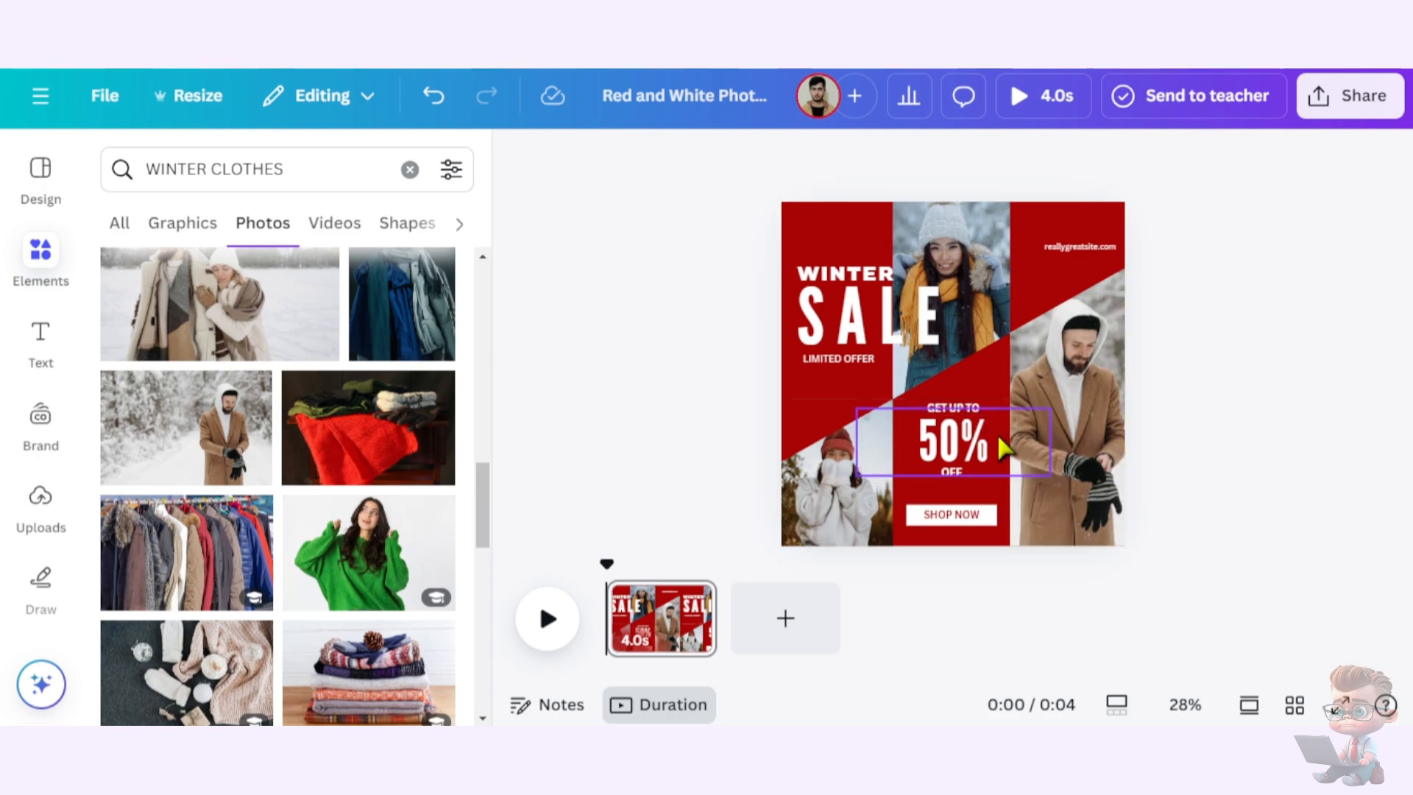
Recolor the panel behind the 50% offer with the Metaverse palette's bright red and apply that color to all dark red areas
{"action": "left_click", "coordinate": [1006, 502]}
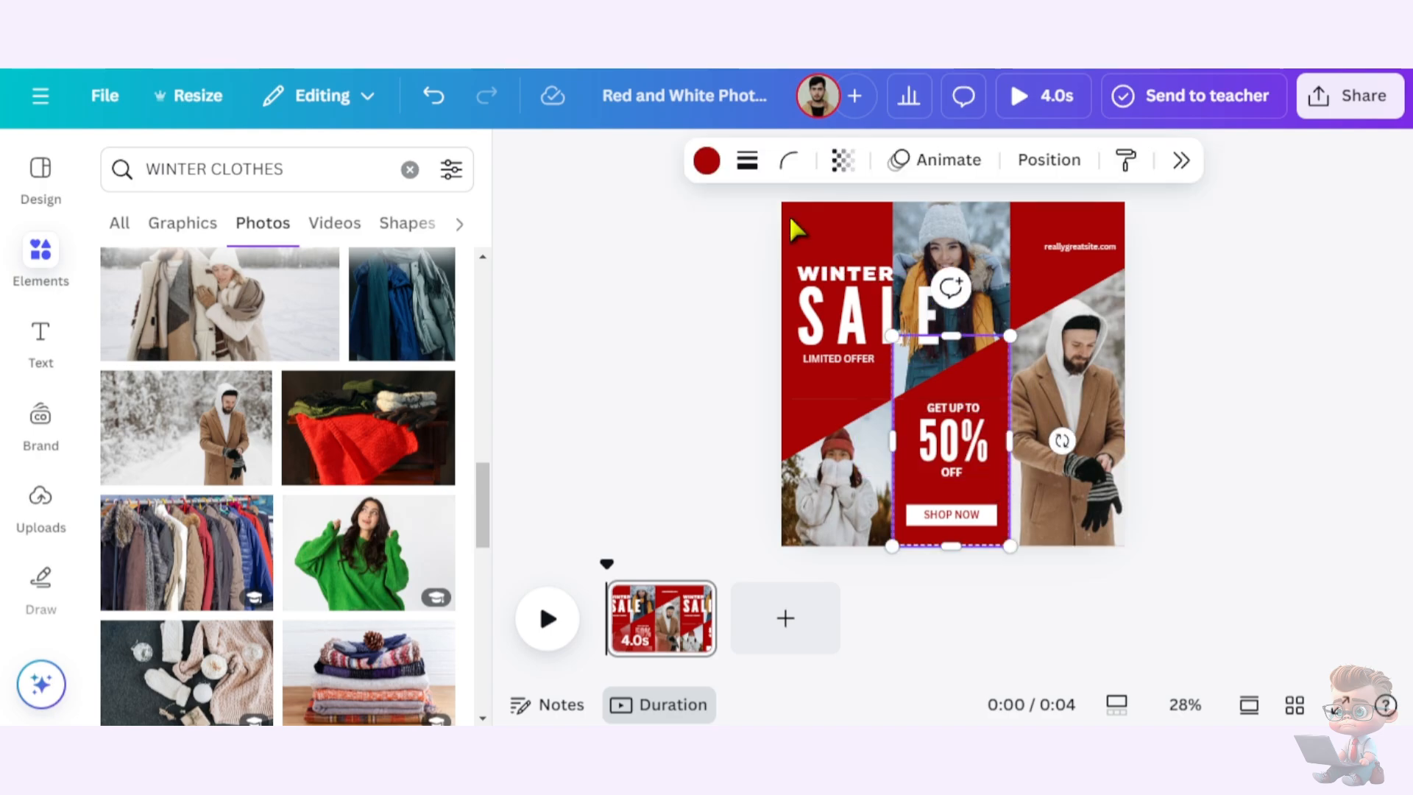
{"action": "left_click", "coordinate": [707, 162]}
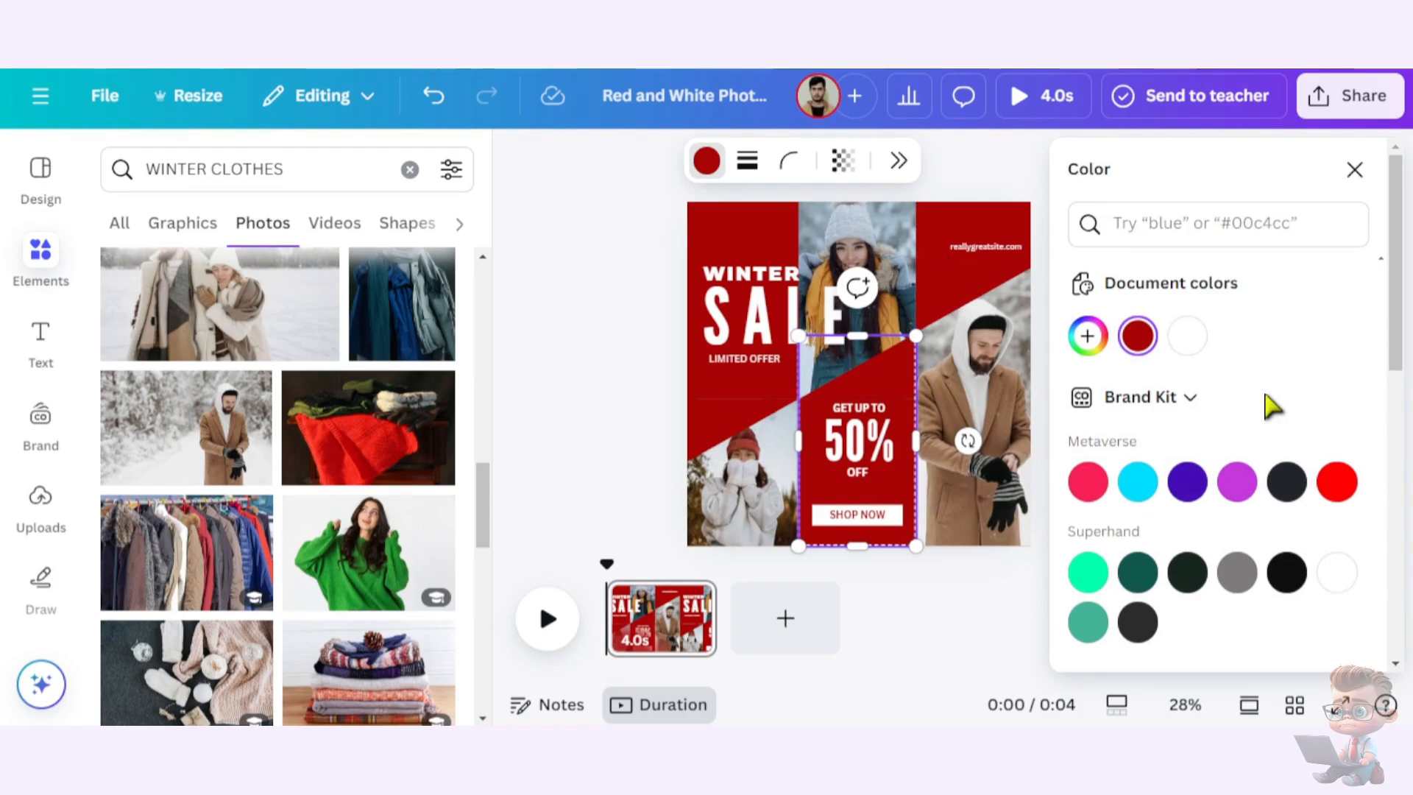
{"action": "left_click", "coordinate": [1337, 482]}
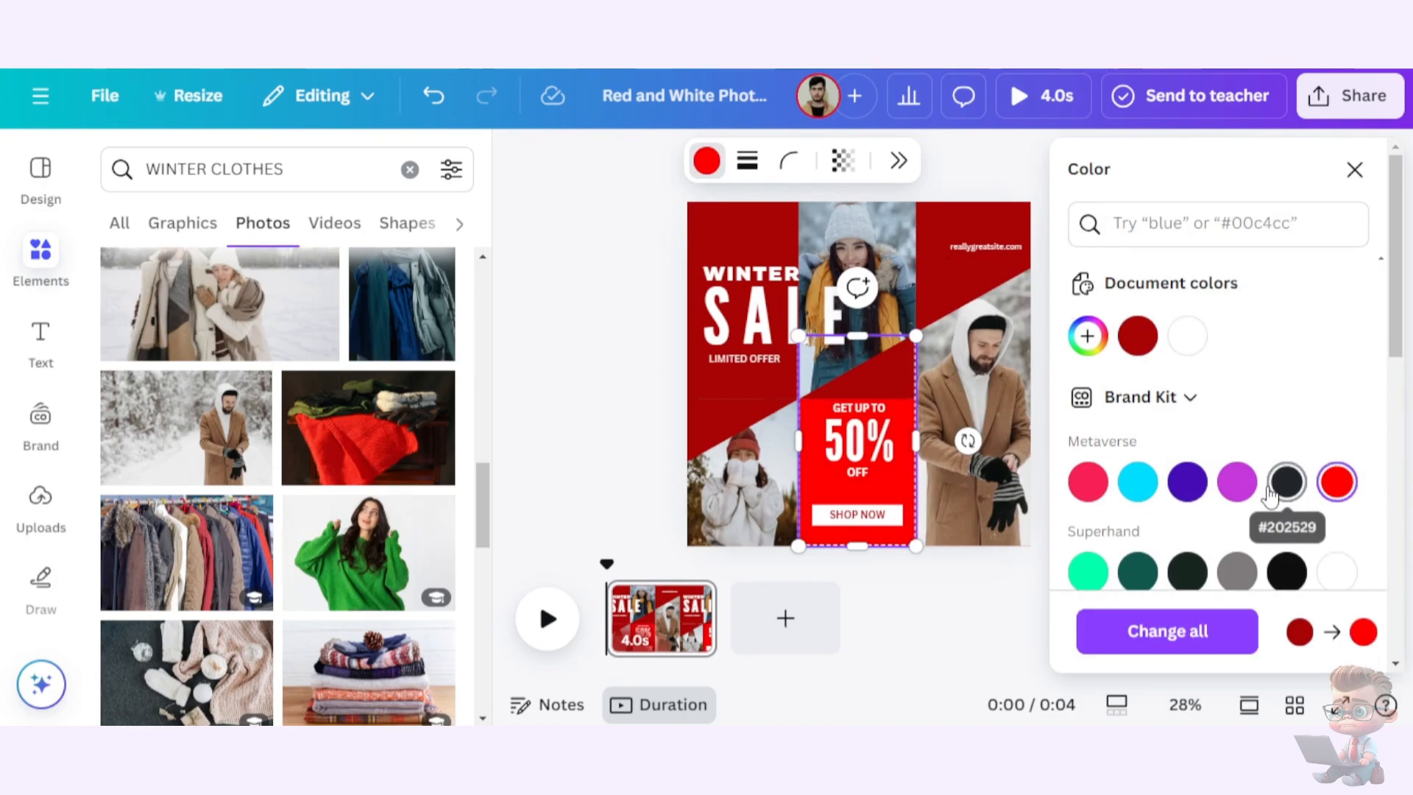
{"action": "scroll", "coordinate": [1271, 497], "scroll_direction": "down", "scroll_amount": 2}
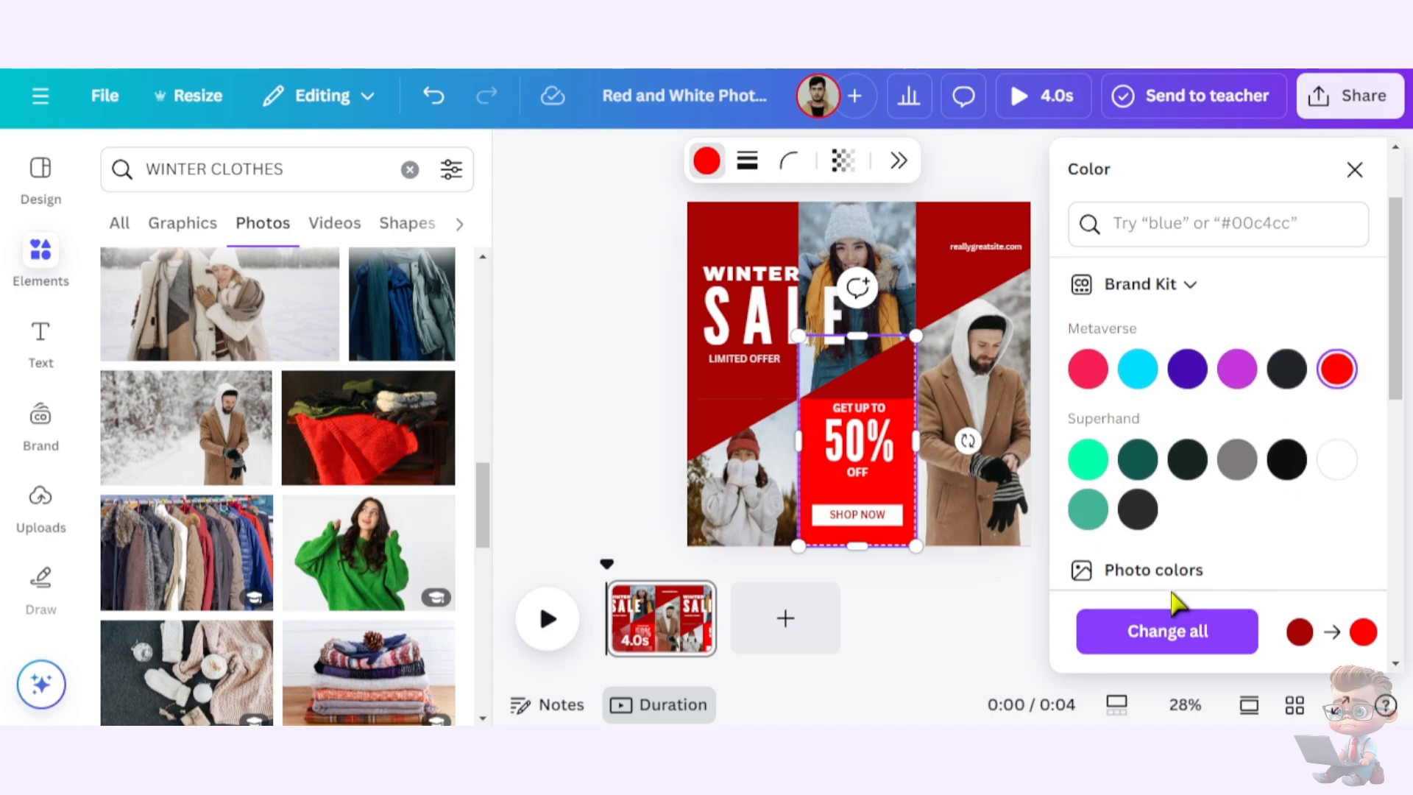
{"action": "left_click", "coordinate": [1175, 642]}
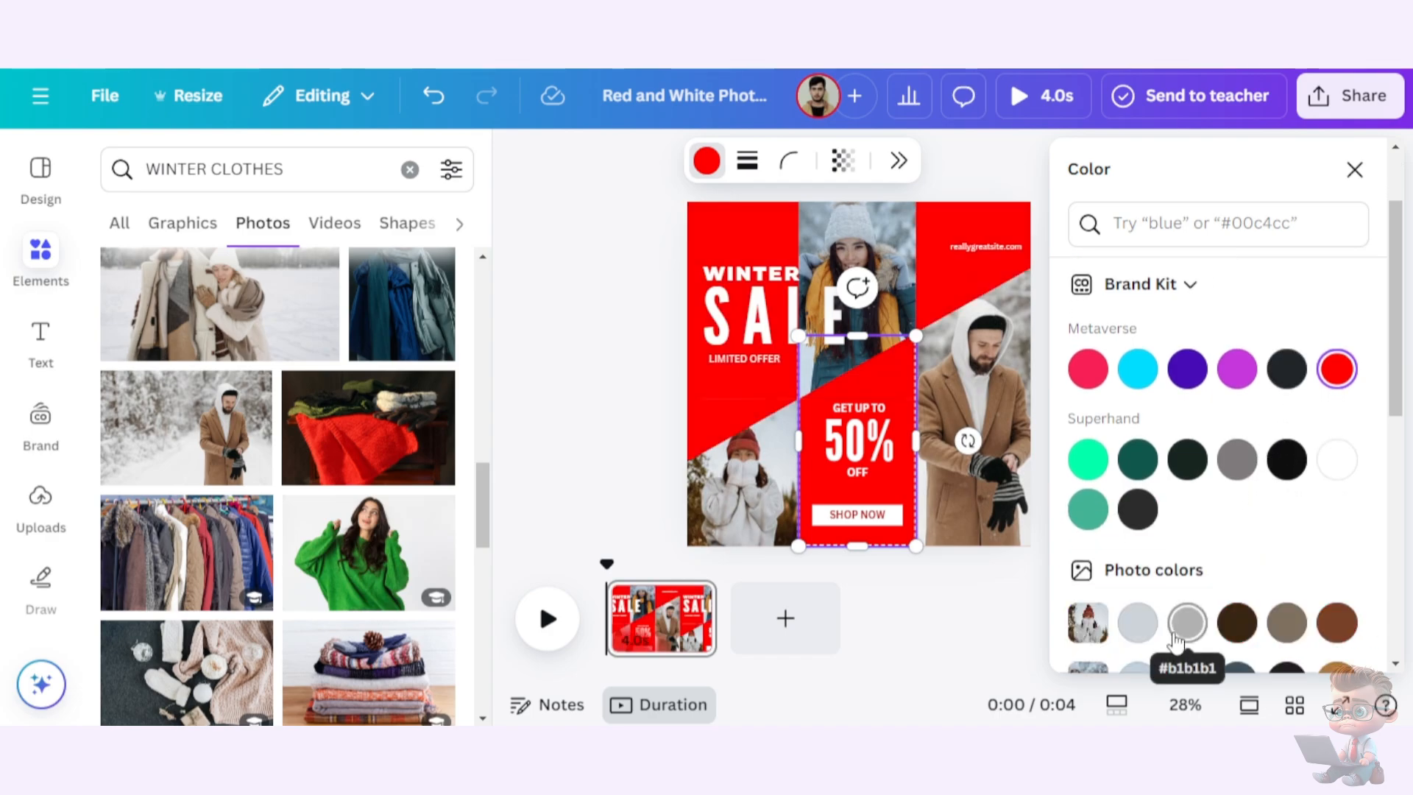
{"action": "left_click", "coordinate": [1355, 170]}
{"action": "left_click", "coordinate": [1275, 293]}
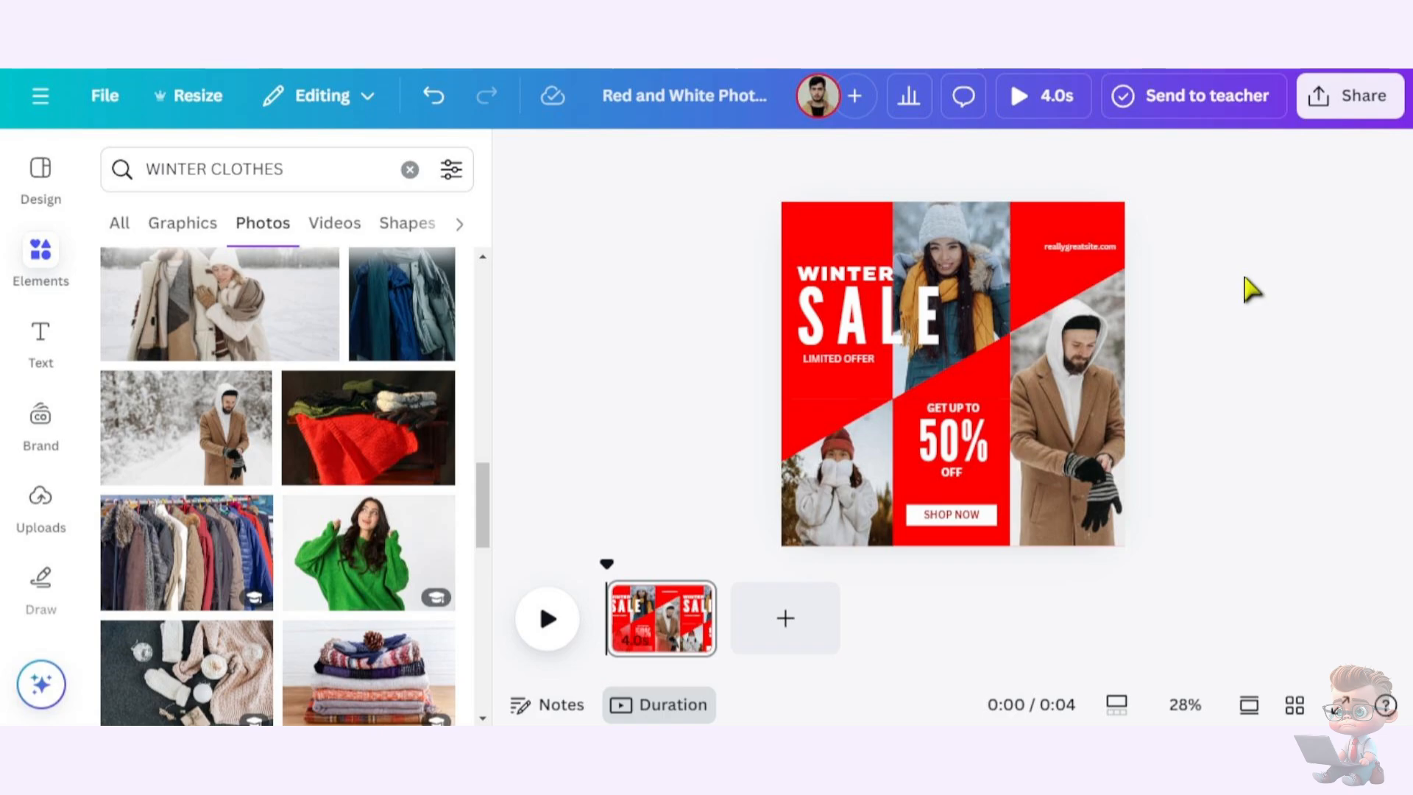
Preview the finished winter sale ad and download it as an MP4 video at the original 1,080 × 1,080 px quality
{"action": "left_click", "coordinate": [546, 615]}
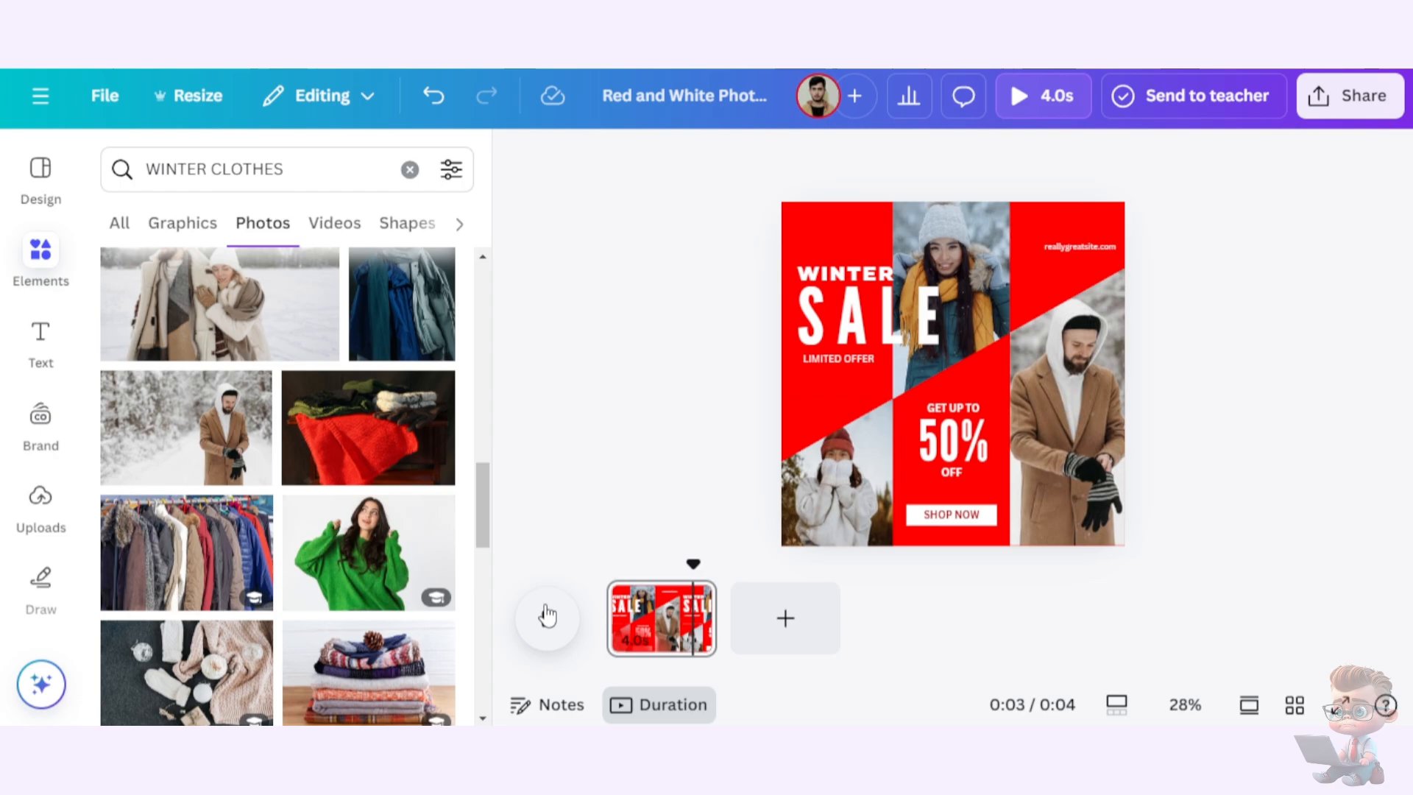
{"action": "left_click", "coordinate": [1090, 249]}
{"action": "left_click", "coordinate": [1357, 95]}
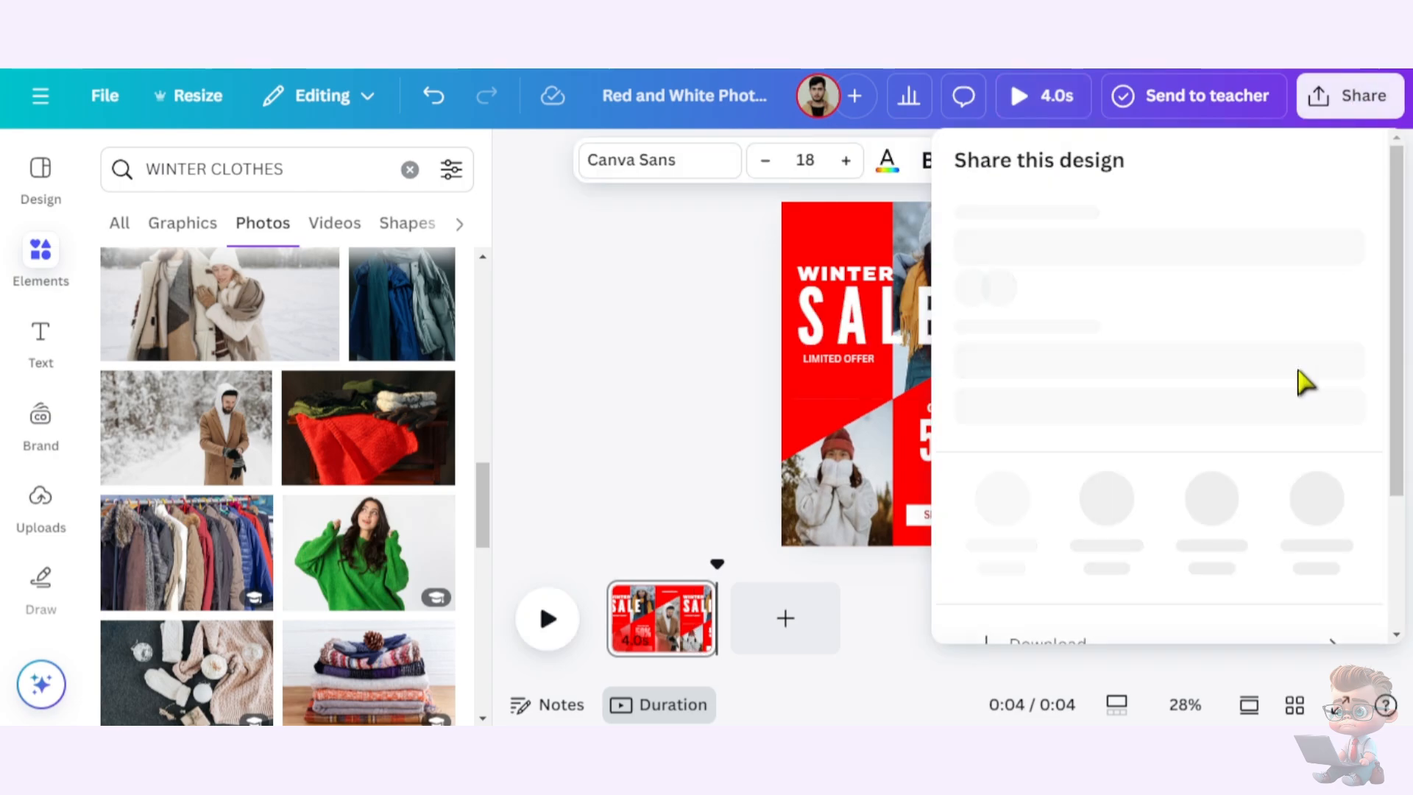
{"action": "left_click", "coordinate": [1177, 463]}
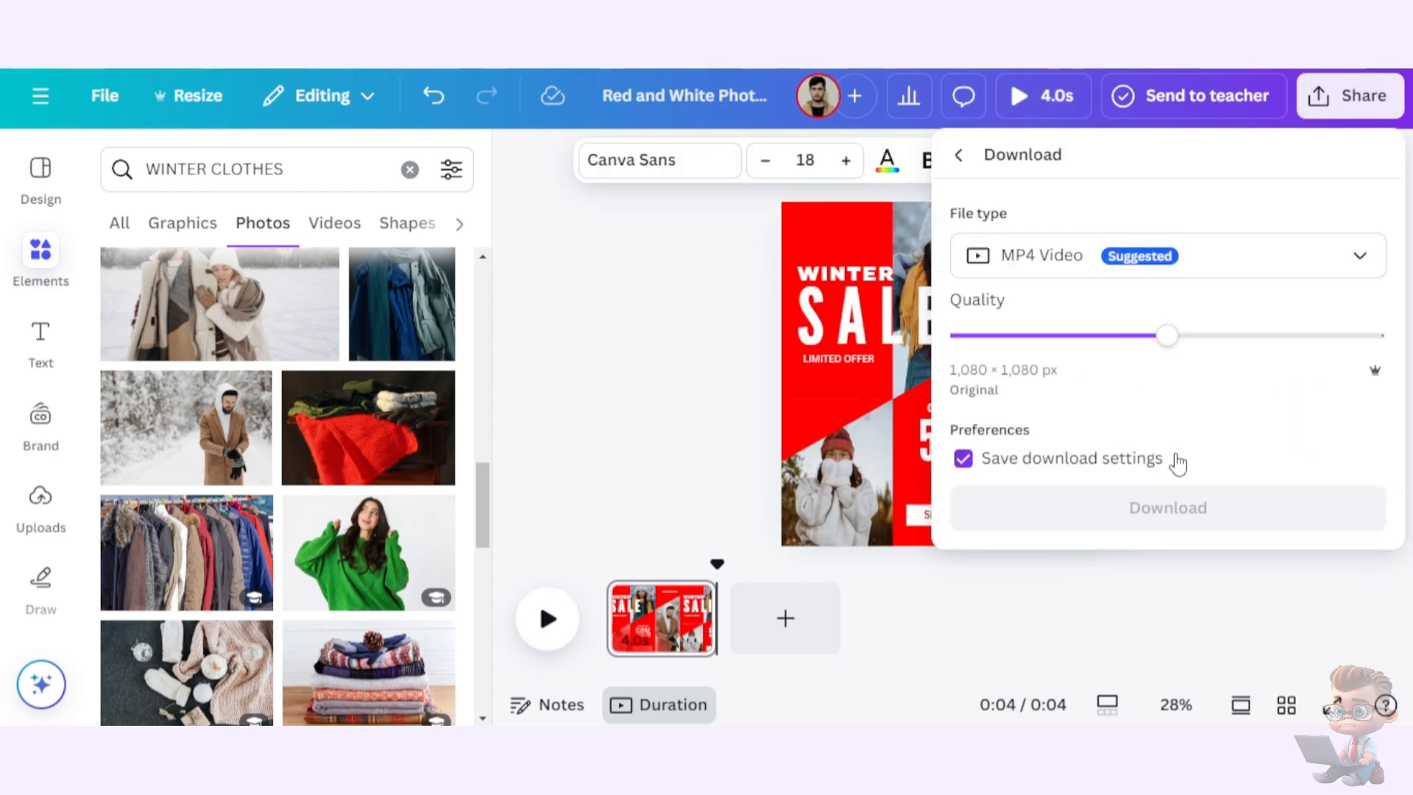
{"action": "left_click", "coordinate": [1040, 257]}
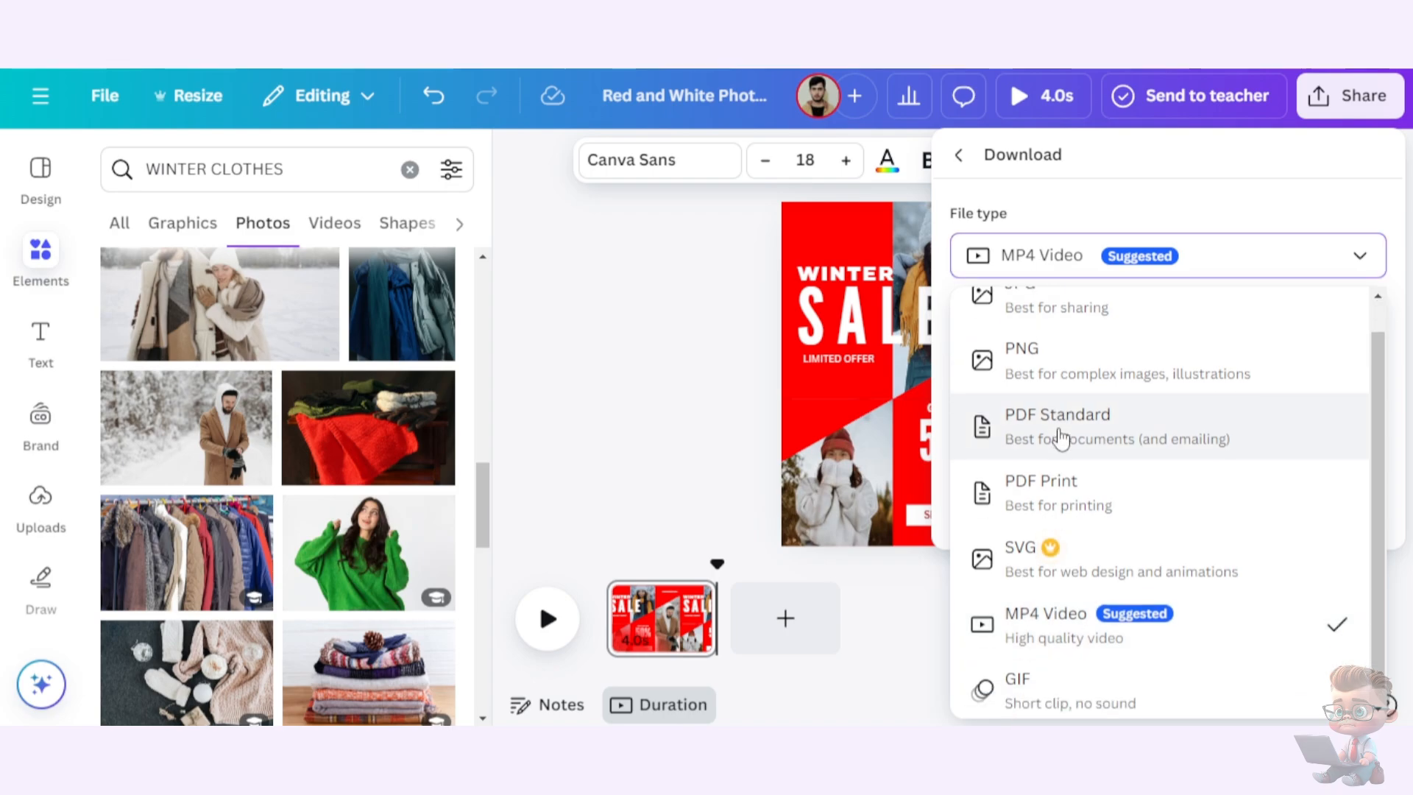
{"action": "scroll", "coordinate": [1057, 435], "scroll_direction": "down", "scroll_amount": 1}
{"action": "scroll", "coordinate": [1045, 647], "scroll_direction": "up", "scroll_amount": 1}
{"action": "left_click", "coordinate": [1045, 651]}
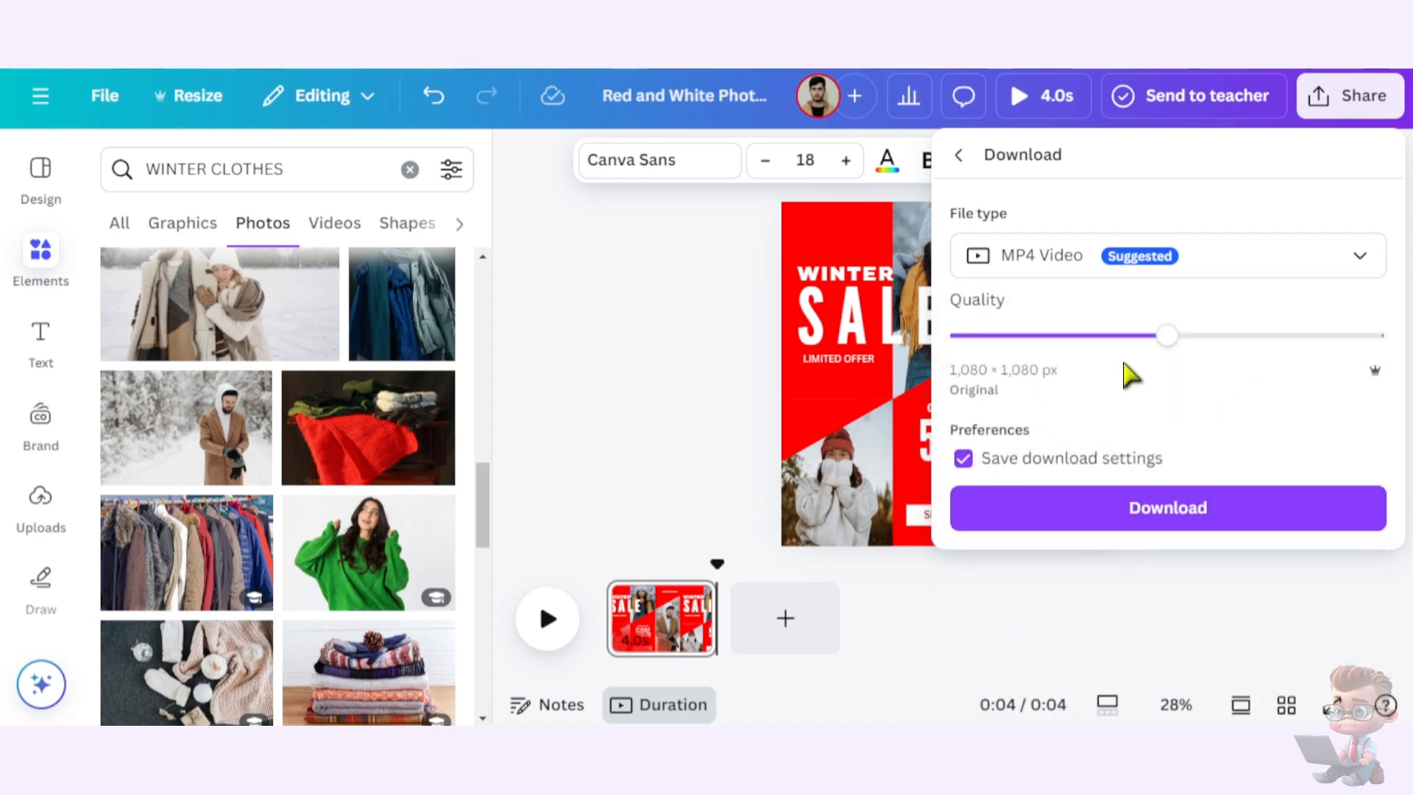
{"action": "left_click_drag", "start_coordinate": [1167, 336], "coordinate": [1198, 349]}
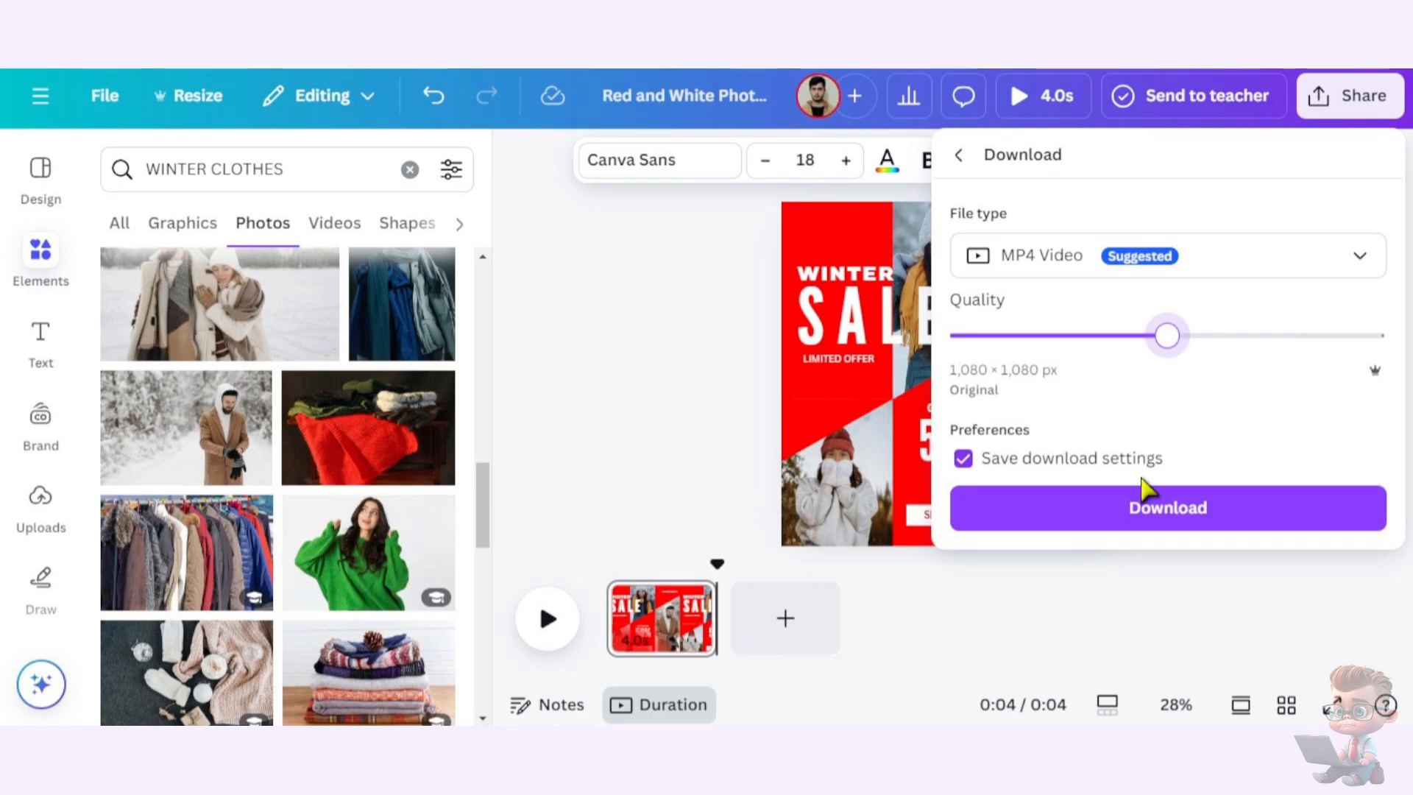
{"action": "left_click", "coordinate": [1138, 506]}
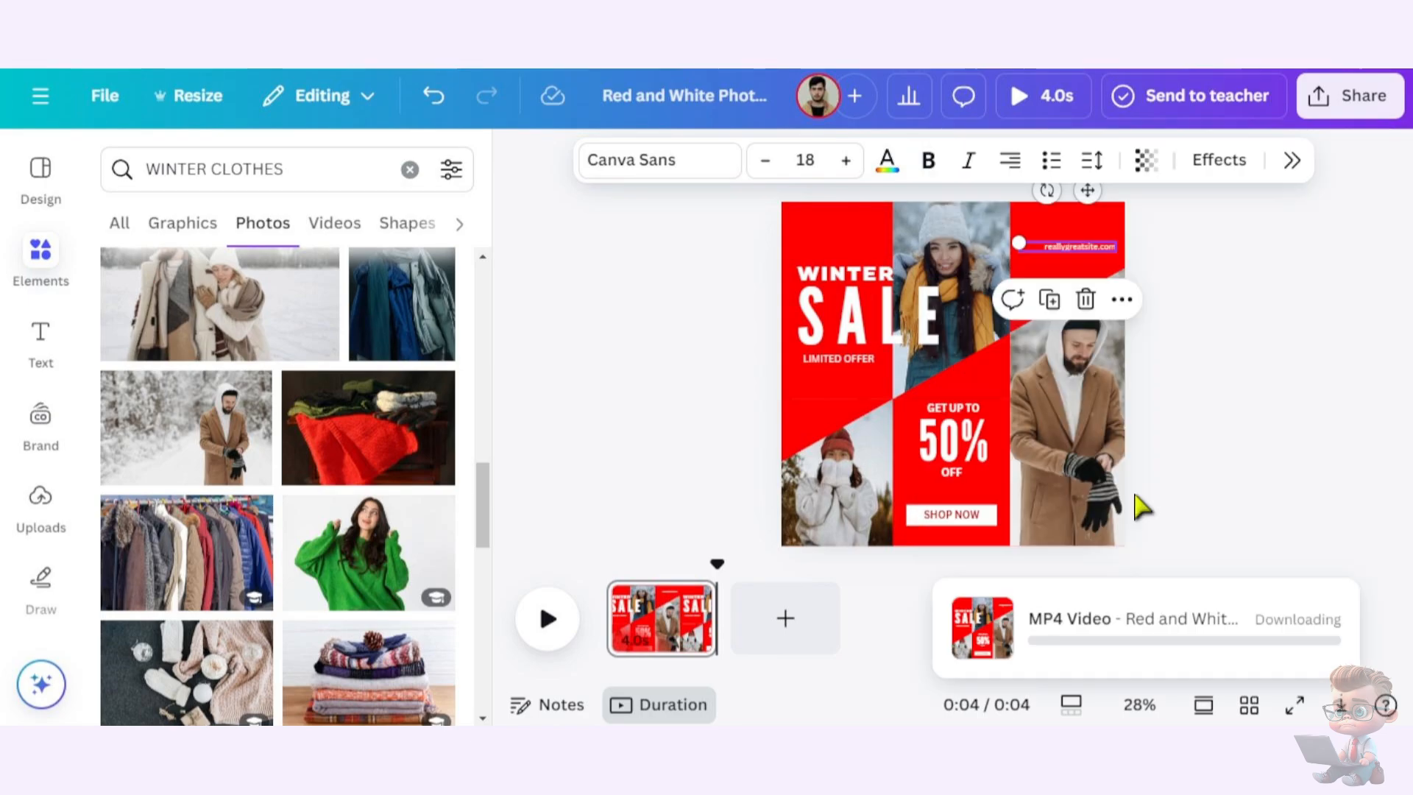
{"action": "left_click", "coordinate": [695, 413]}
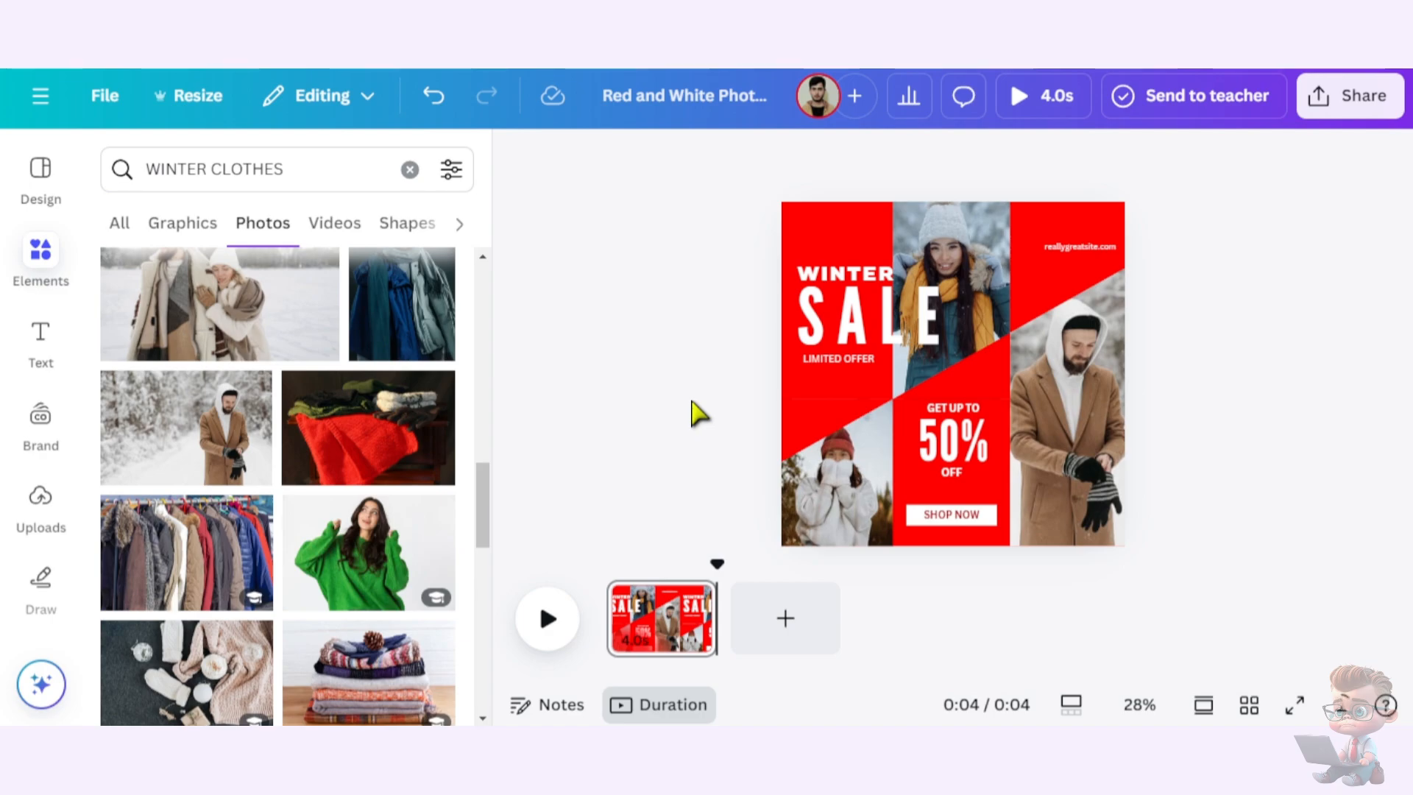
Add a second page and apply the recently used burger restaurant Facebook Video template to it
{"action": "left_click", "coordinate": [42, 186]}
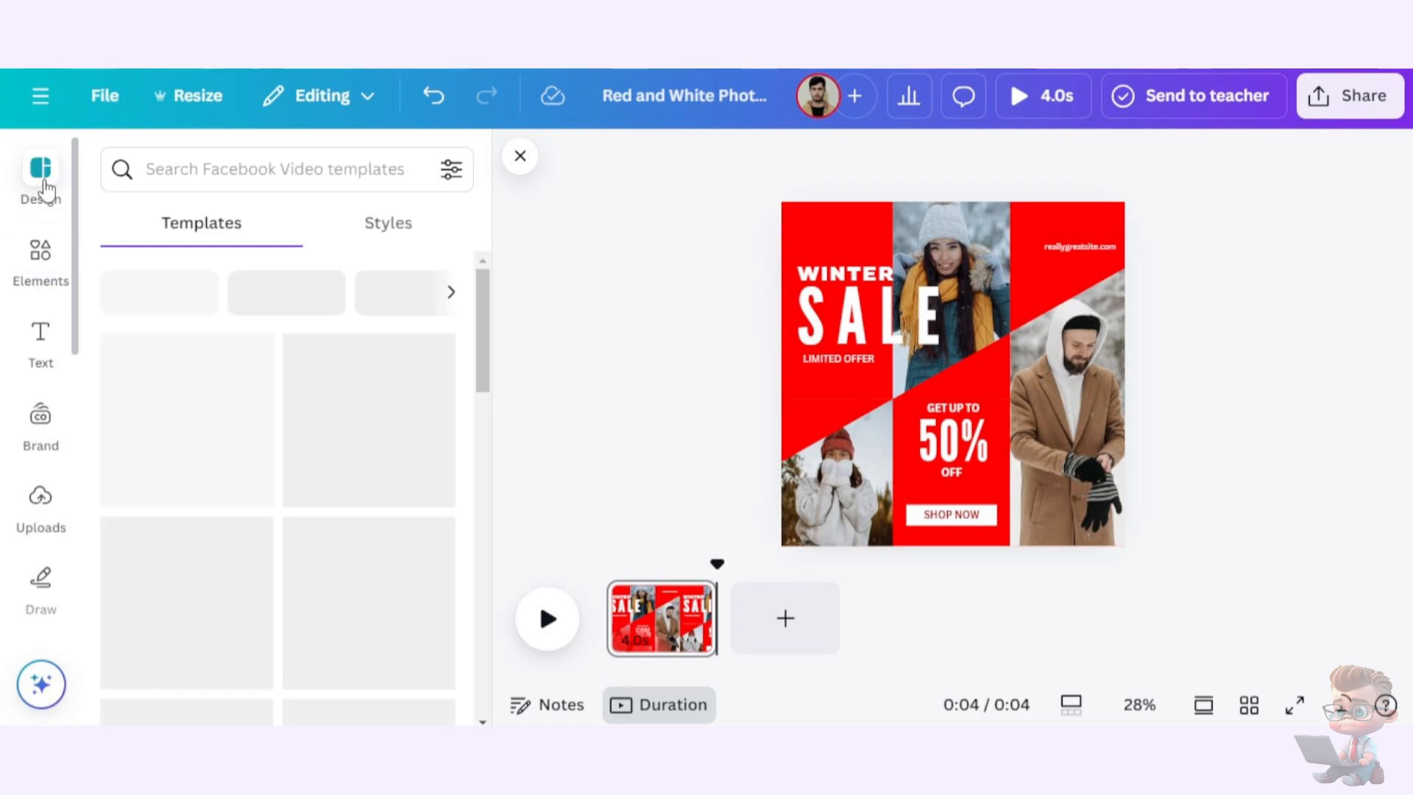
{"action": "scroll", "coordinate": [356, 422], "scroll_direction": "down", "scroll_amount": 5}
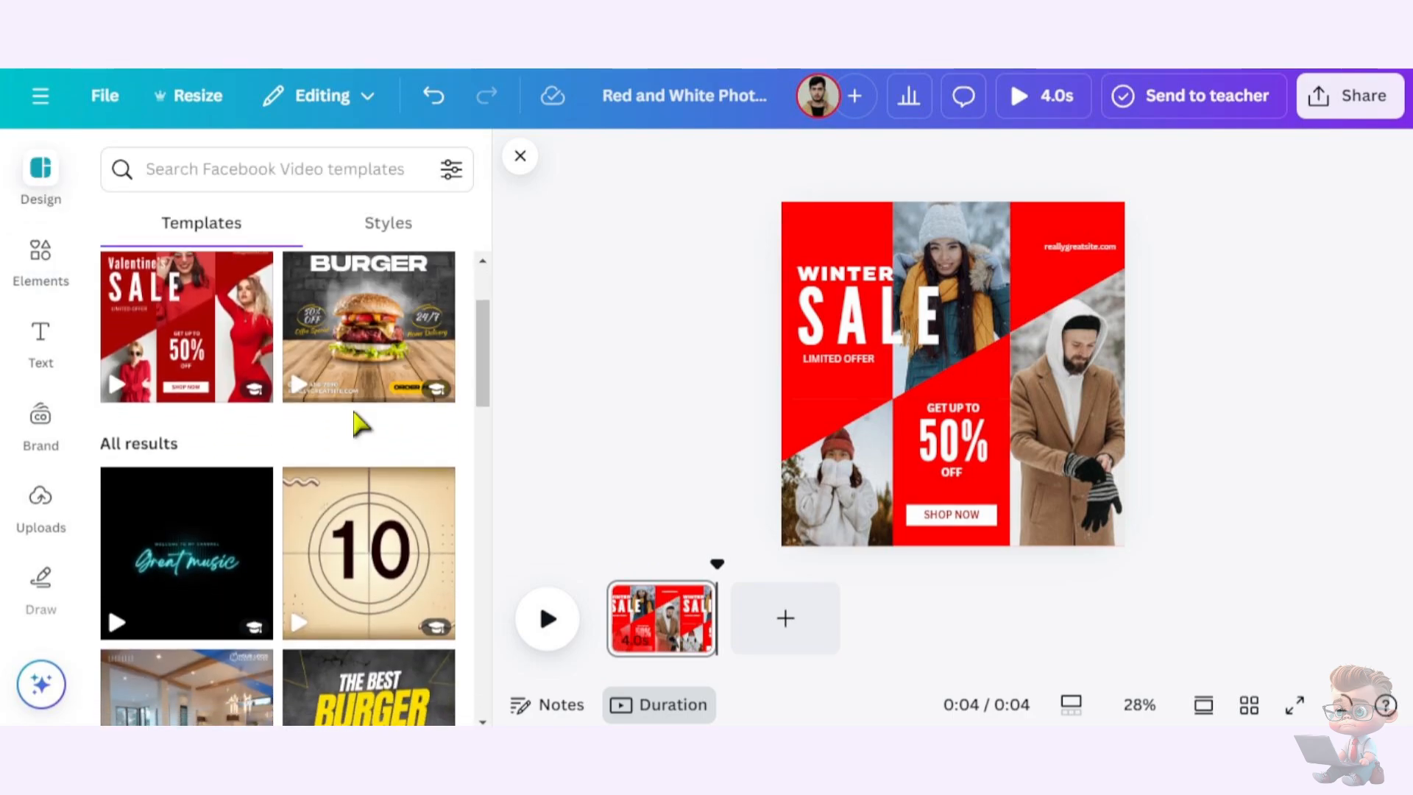
{"action": "scroll", "coordinate": [356, 422], "scroll_direction": "down", "scroll_amount": 2}
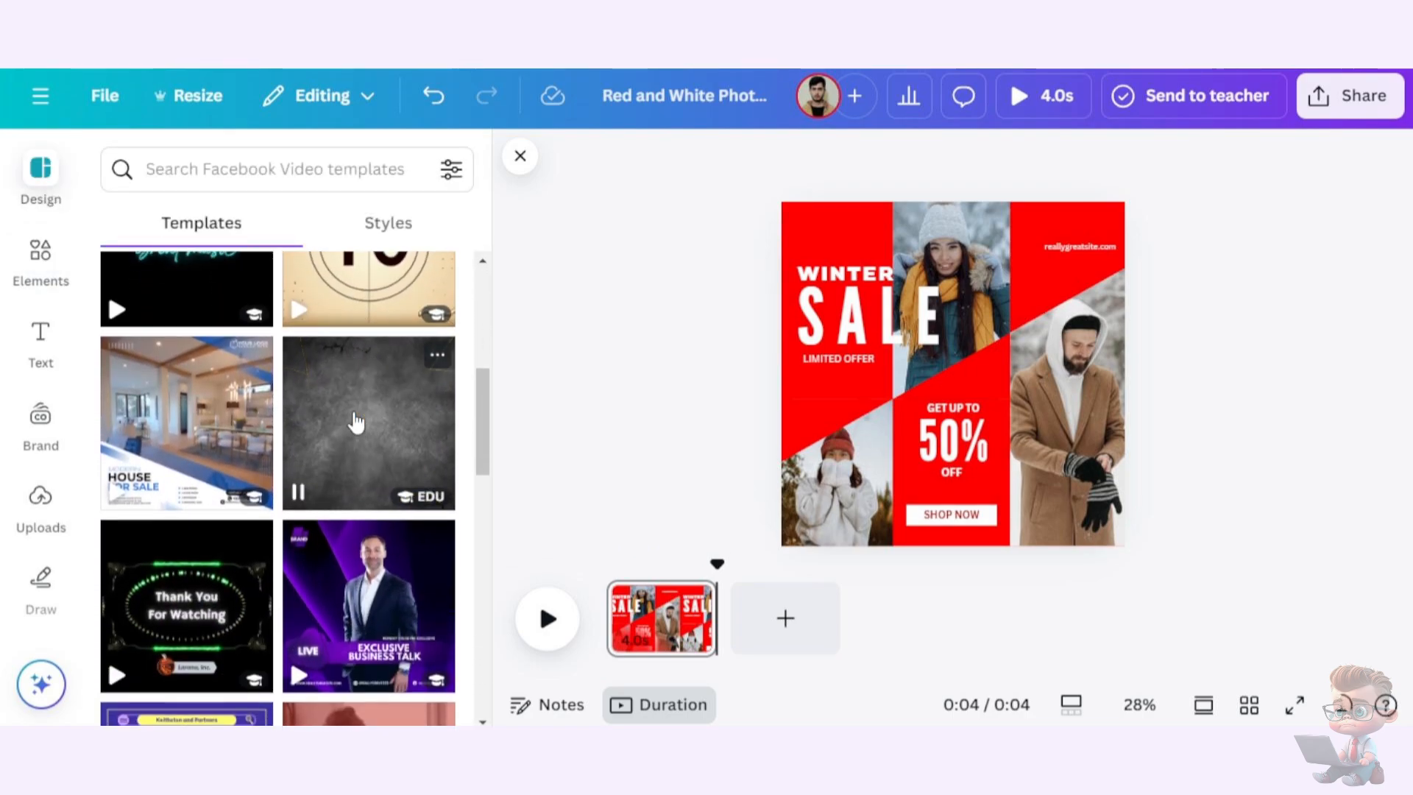
{"action": "scroll", "coordinate": [356, 423], "scroll_direction": "up", "scroll_amount": 6}
{"action": "scroll", "coordinate": [356, 419], "scroll_direction": "down", "scroll_amount": 1}
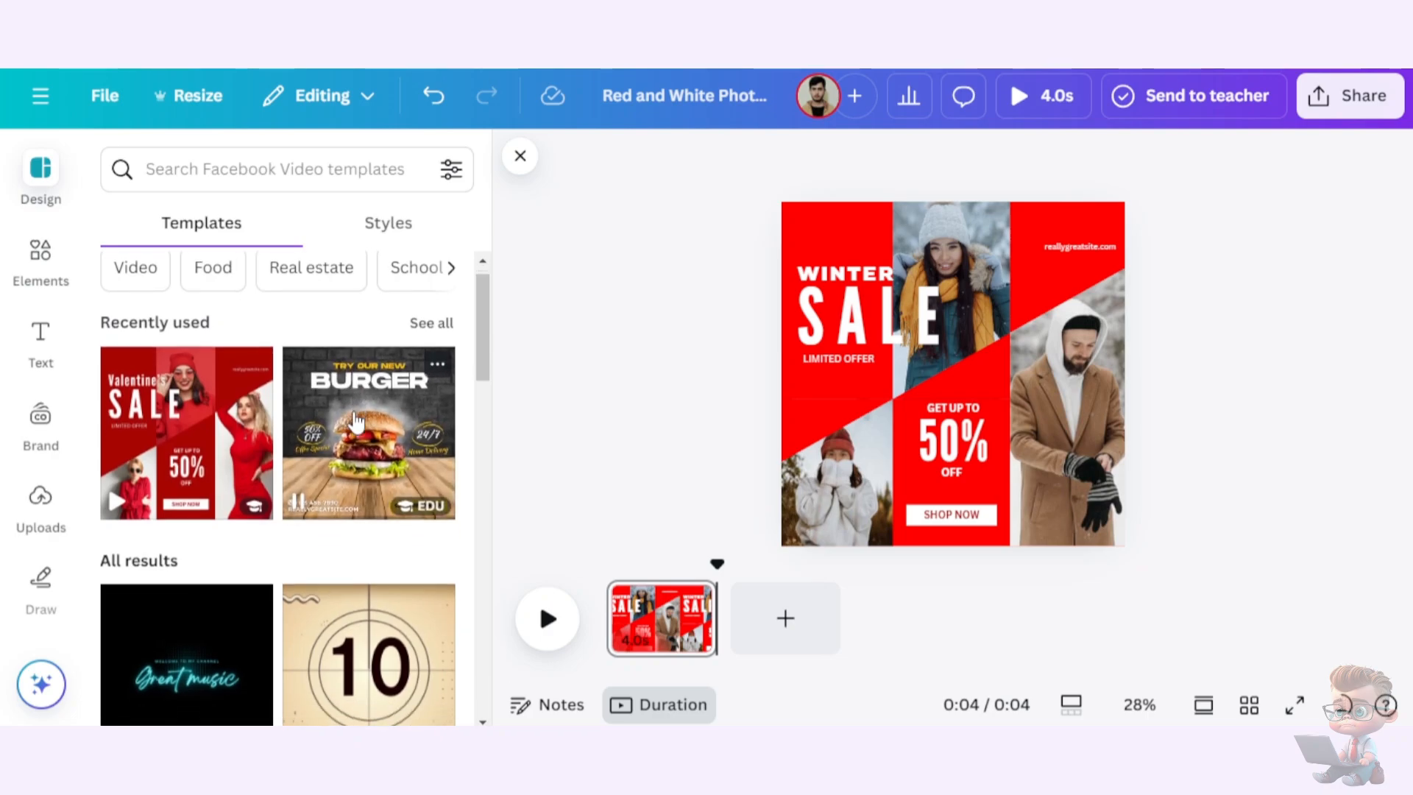
{"action": "scroll", "coordinate": [356, 421], "scroll_direction": "up", "scroll_amount": 1}
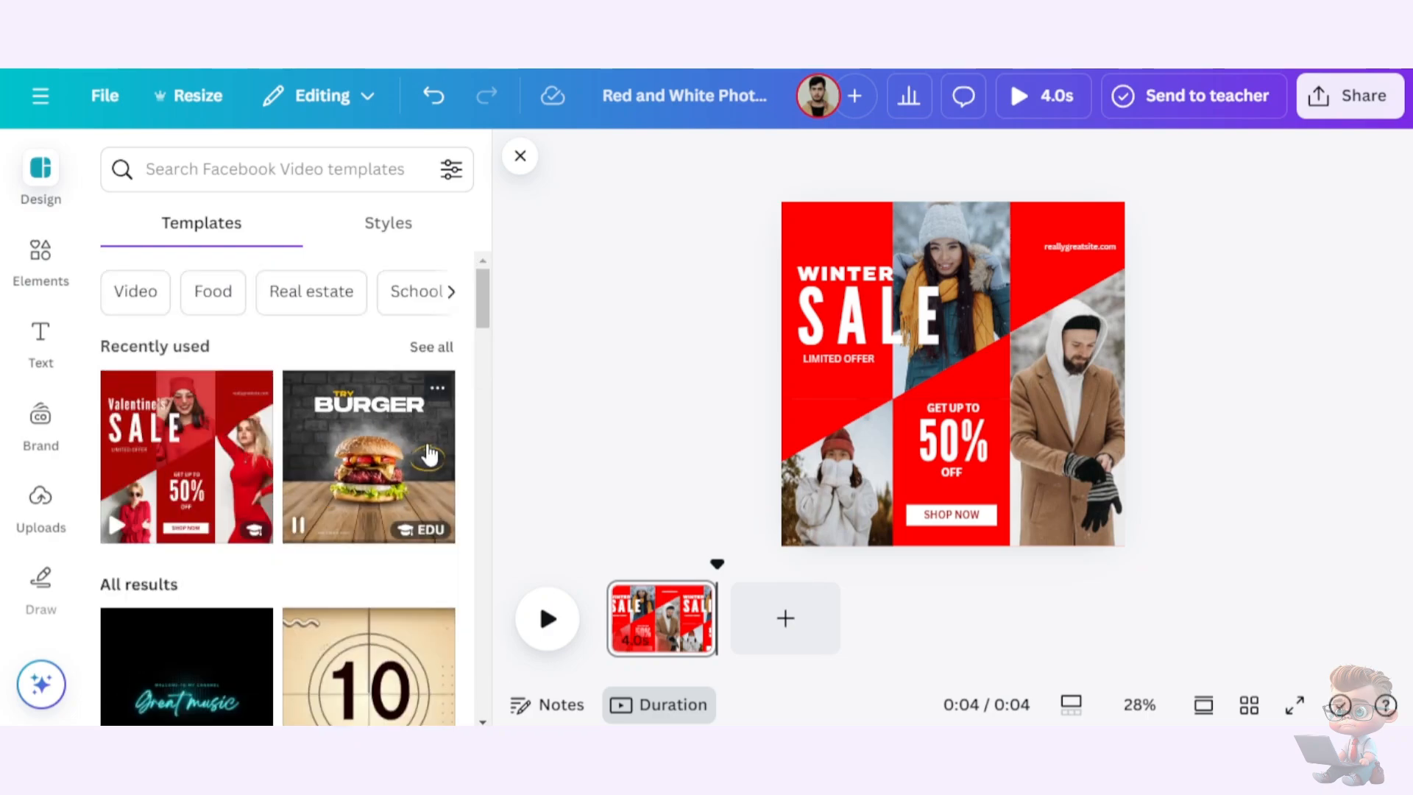
{"action": "left_click", "coordinate": [785, 623]}
{"action": "left_click", "coordinate": [784, 625]}
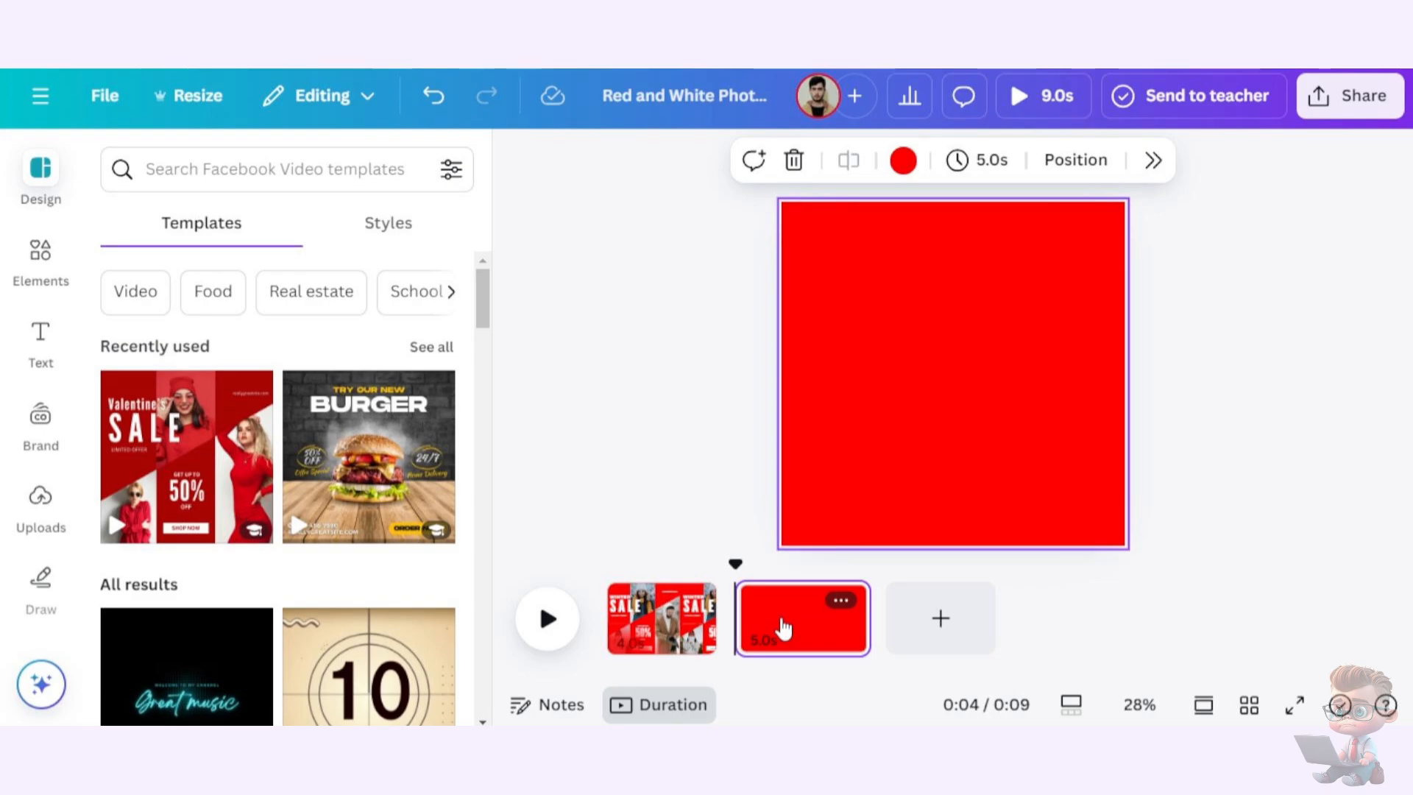
{"action": "left_click", "coordinate": [361, 465]}
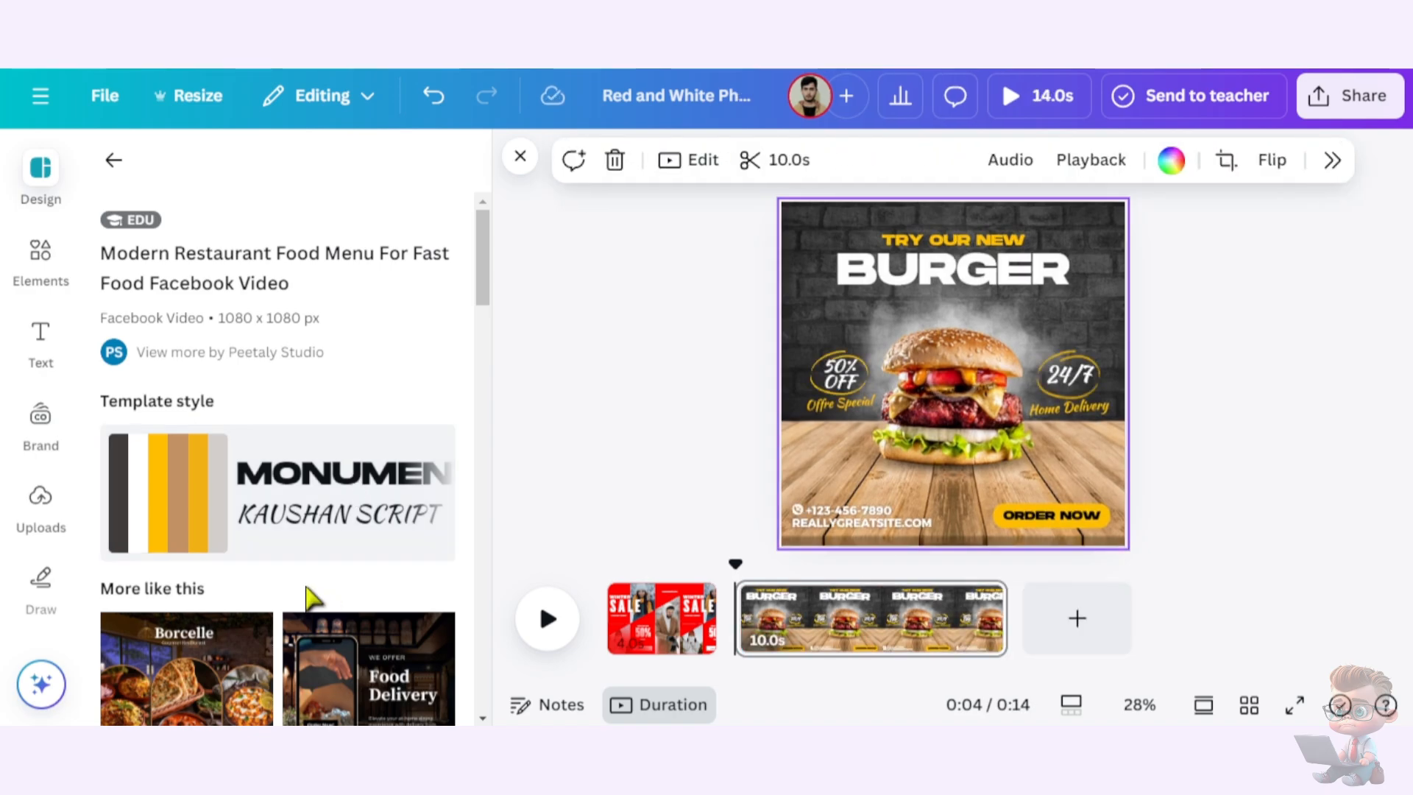
{"action": "scroll", "coordinate": [315, 593], "scroll_direction": "down", "scroll_amount": 3}
{"action": "scroll", "coordinate": [309, 598], "scroll_direction": "down", "scroll_amount": 3}
{"action": "scroll", "coordinate": [309, 598], "scroll_direction": "up", "scroll_amount": 2}
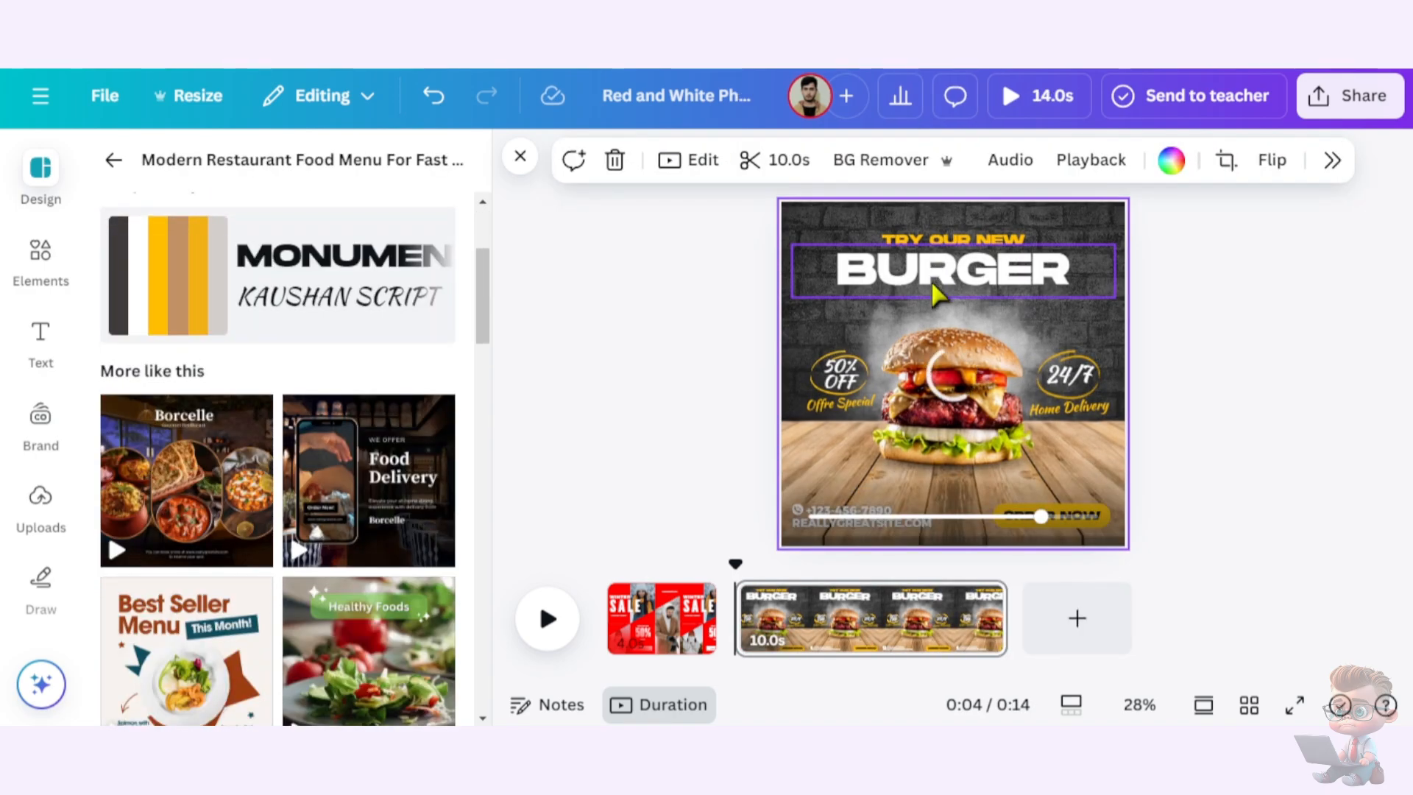
Replace the BURGER heading with PIZZA and set its font size to 126
{"action": "double_click", "coordinate": [933, 283]}
{"action": "type", "text": "PIZZA"}
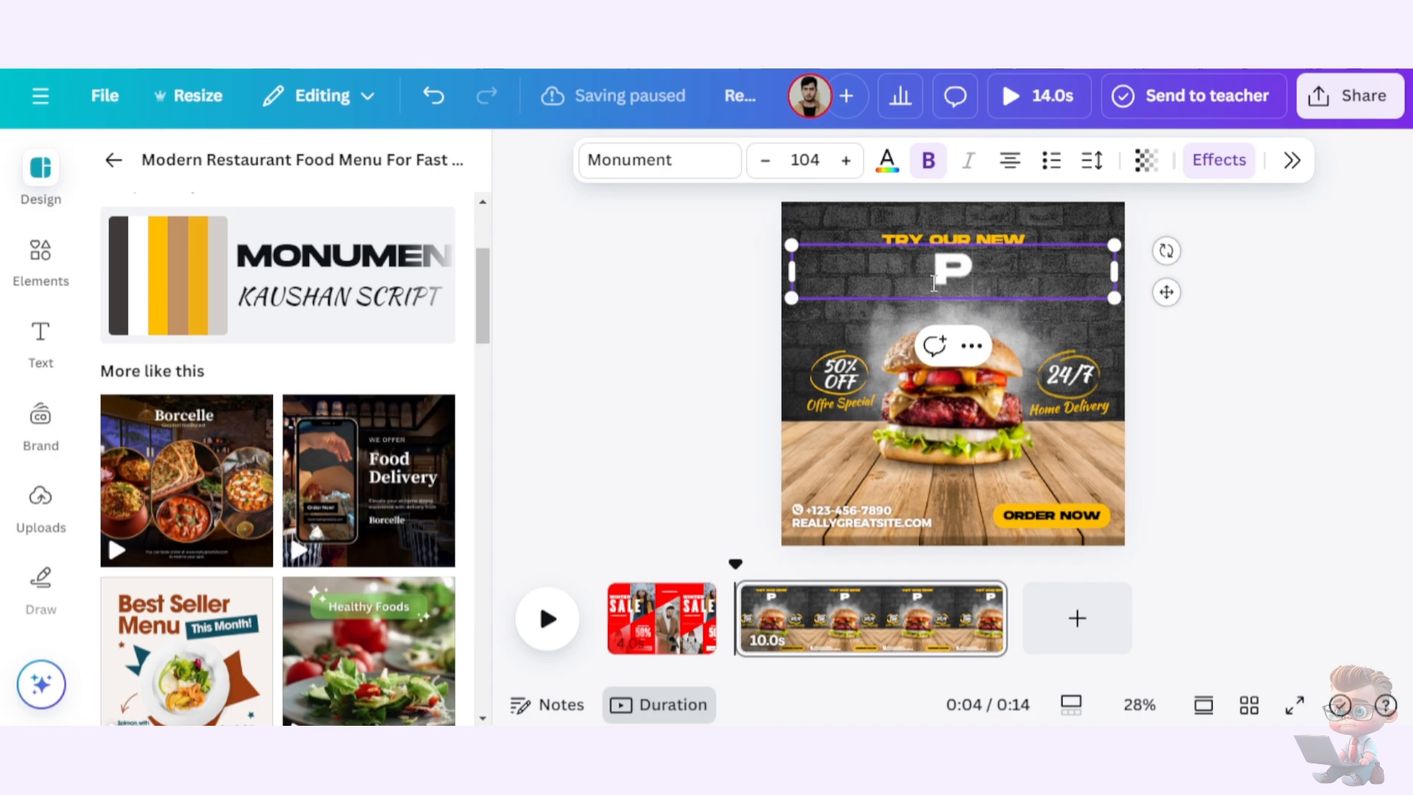
{"action": "left_click", "coordinate": [845, 163]}
{"action": "left_click", "coordinate": [845, 163]}
{"action": "left_click", "coordinate": [844, 164]}
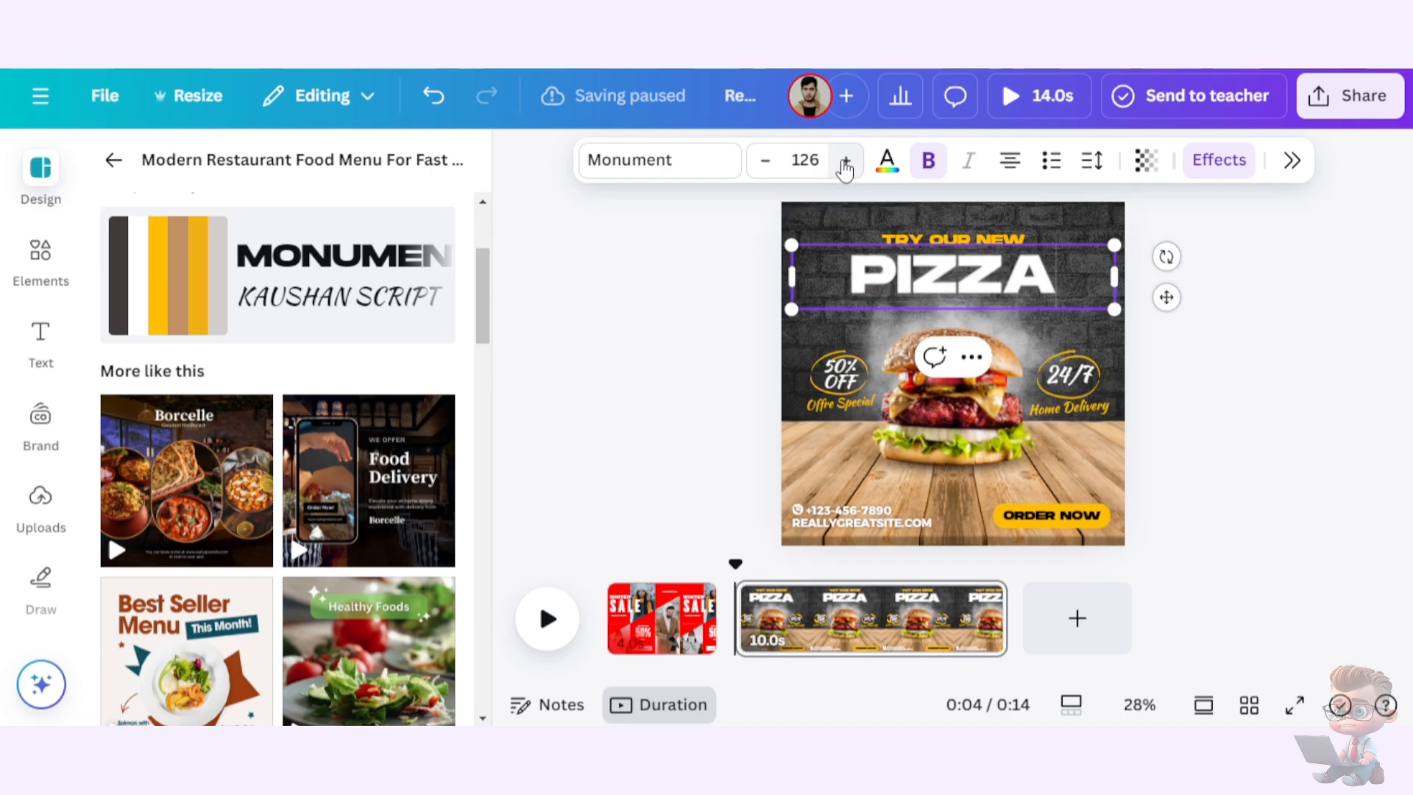
{"action": "left_click", "coordinate": [732, 322]}
Search the photo elements for PIZZA and delete the burger image from the second page
{"action": "left_click", "coordinate": [43, 259]}
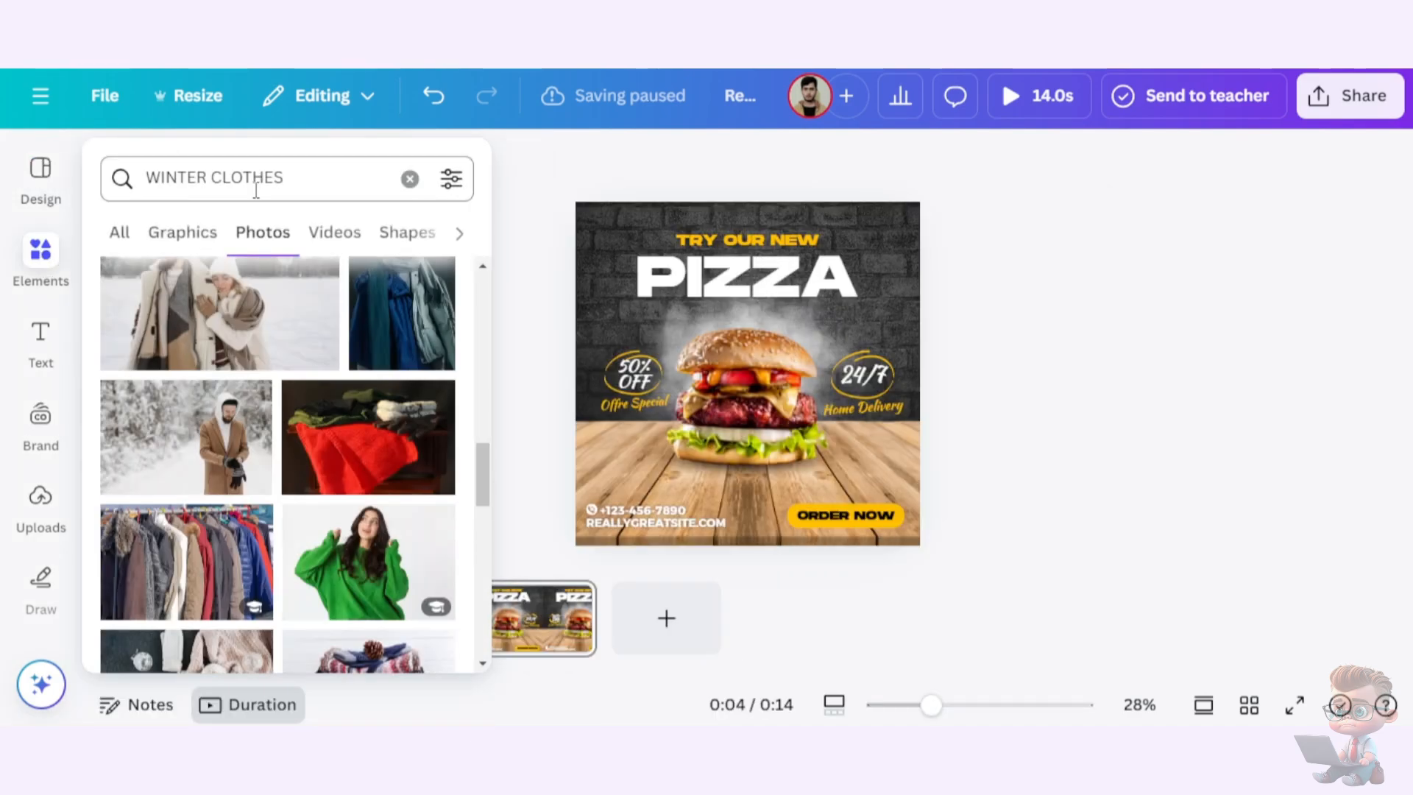
{"action": "triple_click", "coordinate": [258, 183]}
{"action": "type", "text": "PIZZA"}
{"action": "key", "text": "Return"}
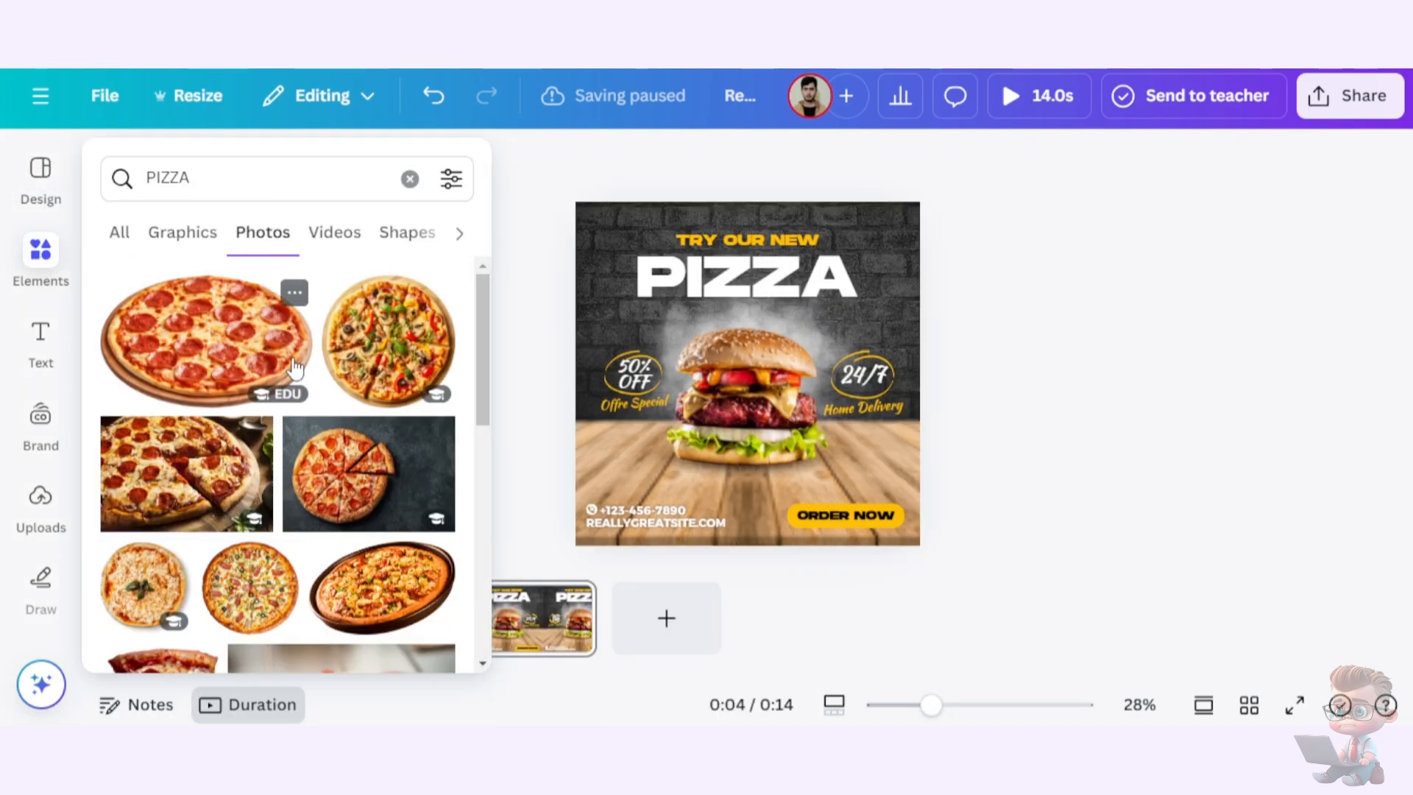
{"action": "scroll", "coordinate": [331, 445], "scroll_direction": "down", "scroll_amount": 10}
{"action": "left_click", "coordinate": [742, 418]}
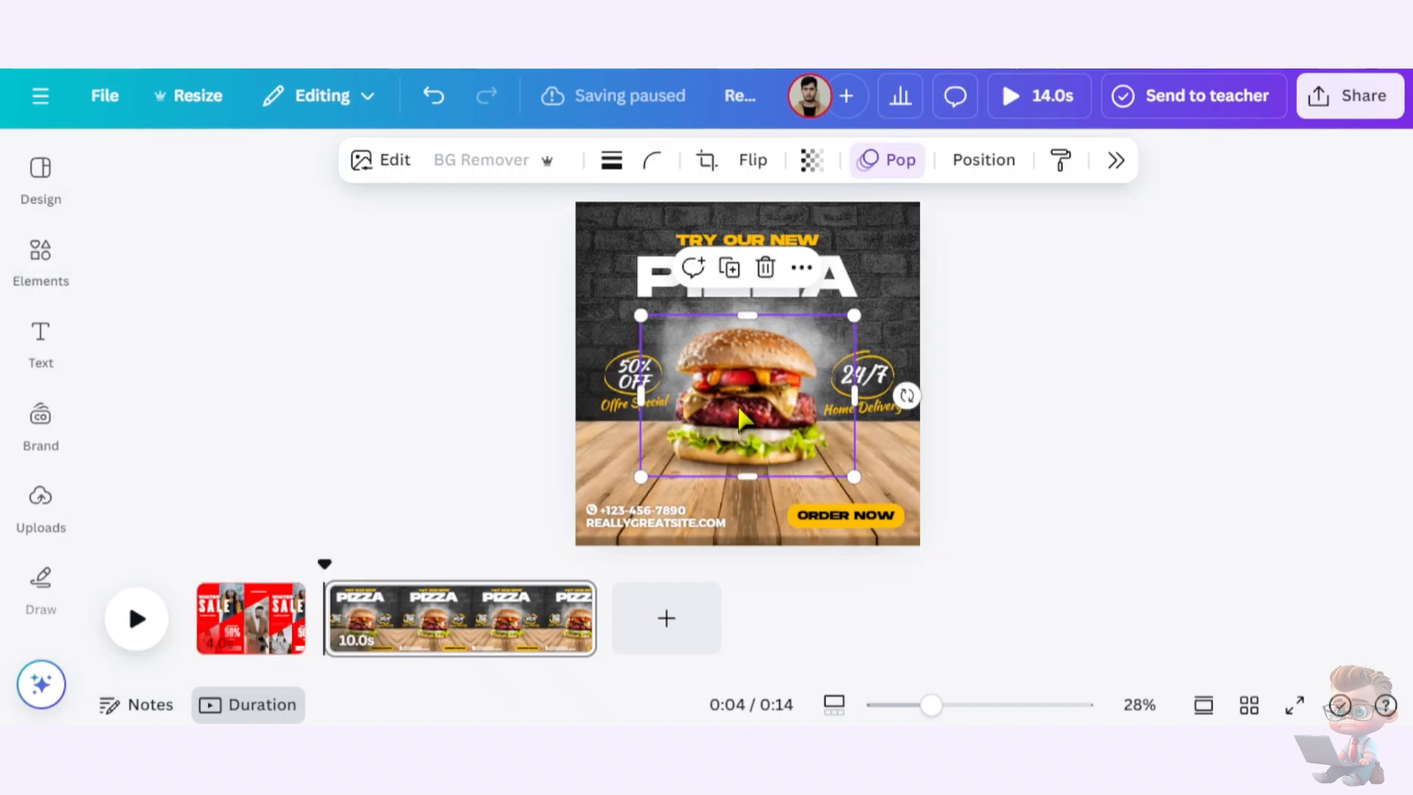
{"action": "key", "text": "Delete"}
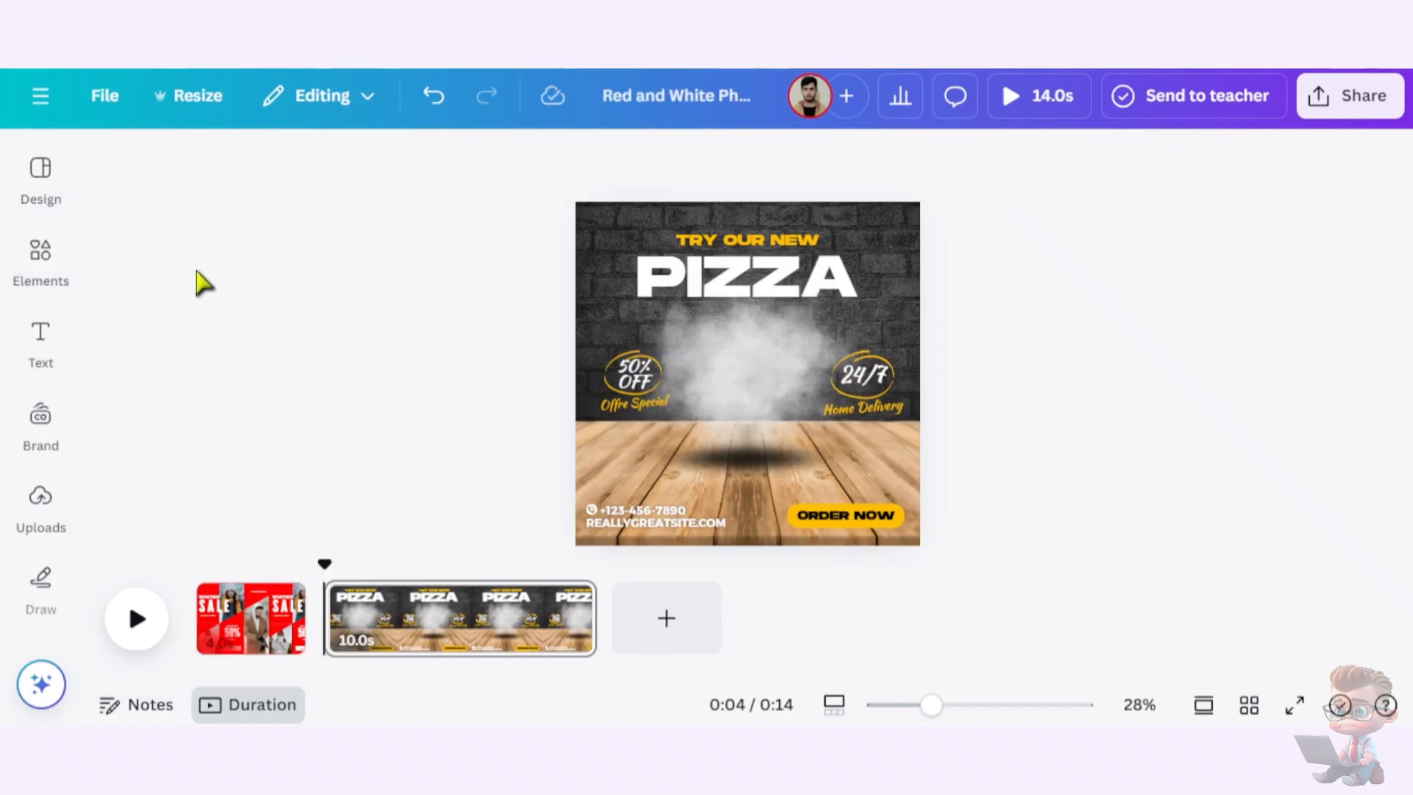
Place the round vegetable and mushroom pizza photo on the page, scaled down and centered between the 50% OFF and 24/7 badges
{"action": "left_click", "coordinate": [49, 274]}
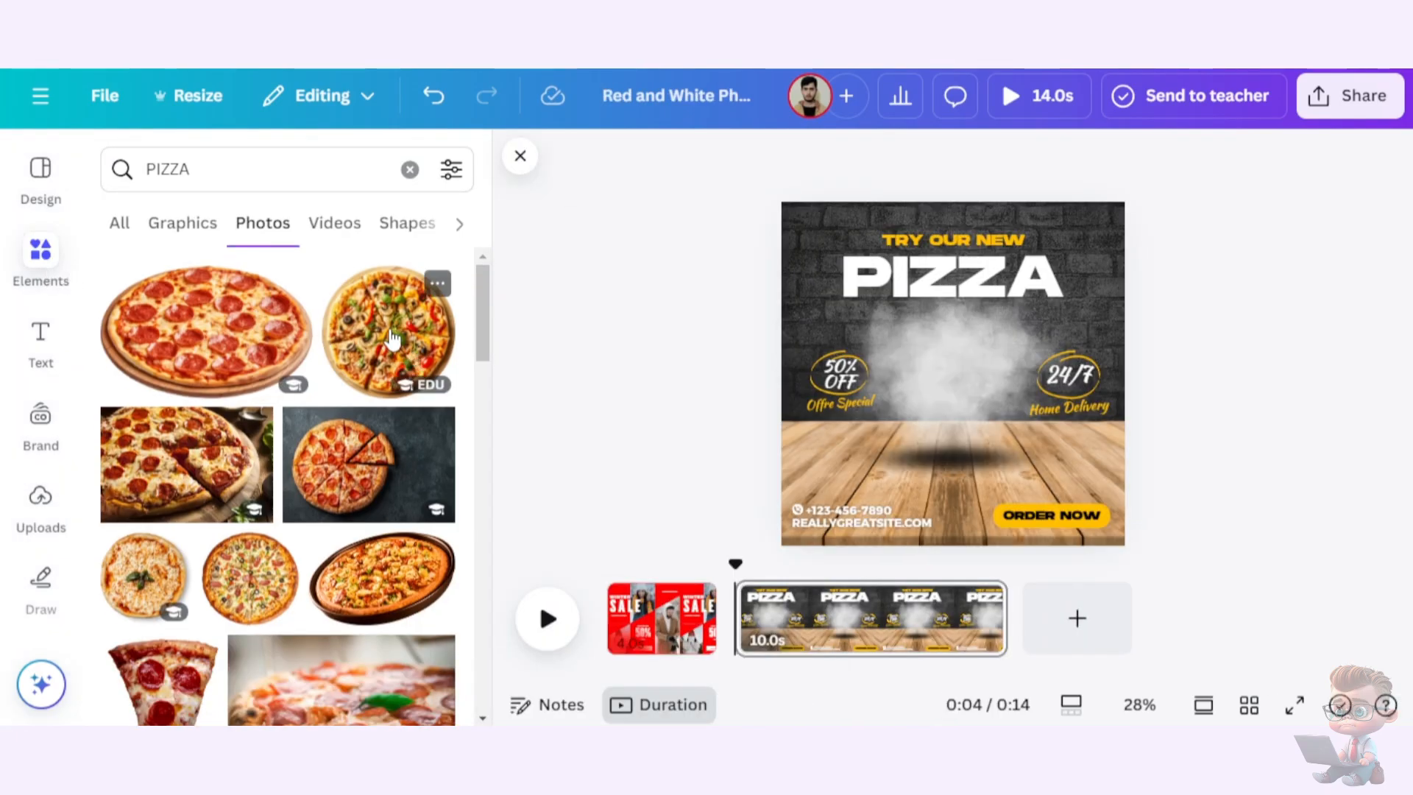
{"action": "left_click_drag", "start_coordinate": [524, 343], "coordinate": [920, 425]}
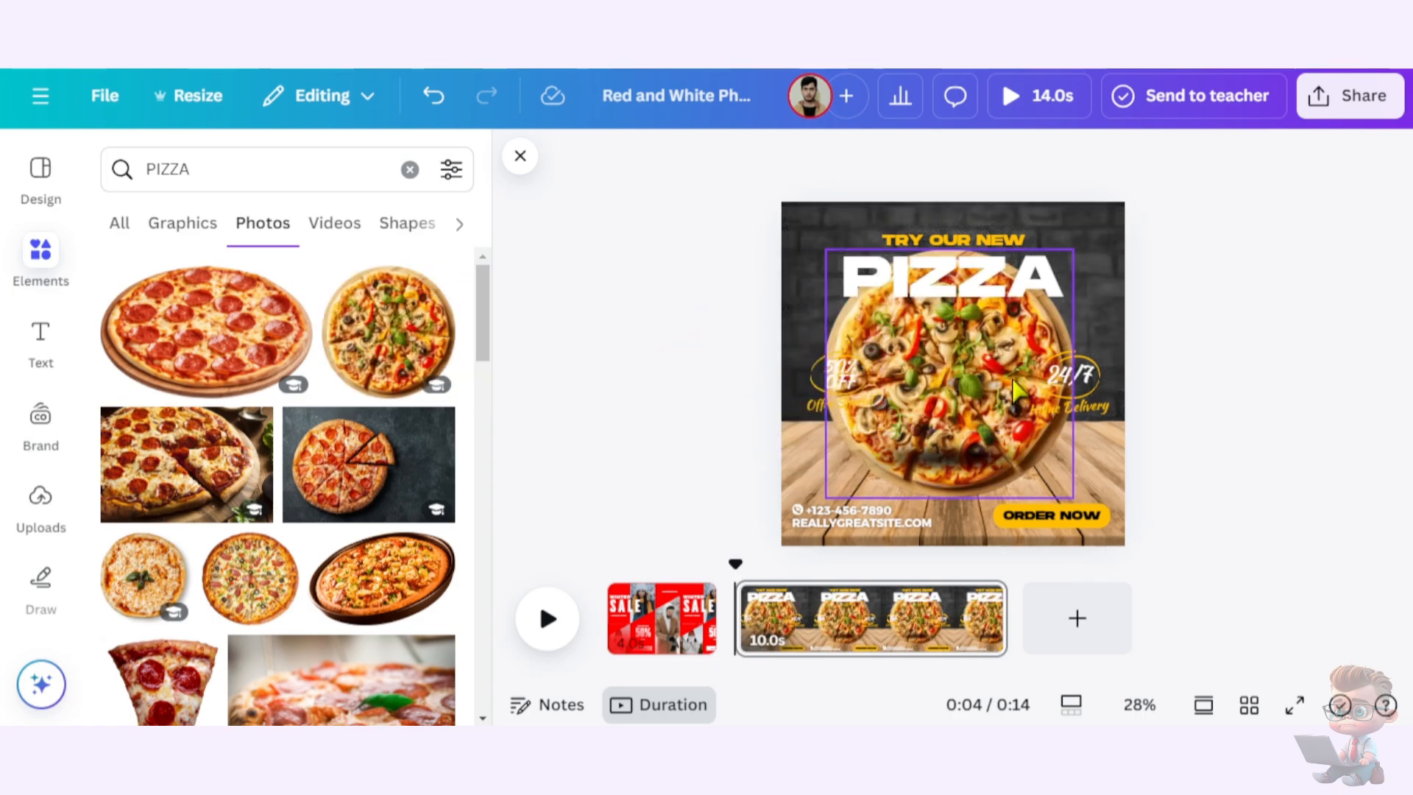
{"action": "left_click", "coordinate": [1014, 402]}
{"action": "left_click", "coordinate": [993, 390]}
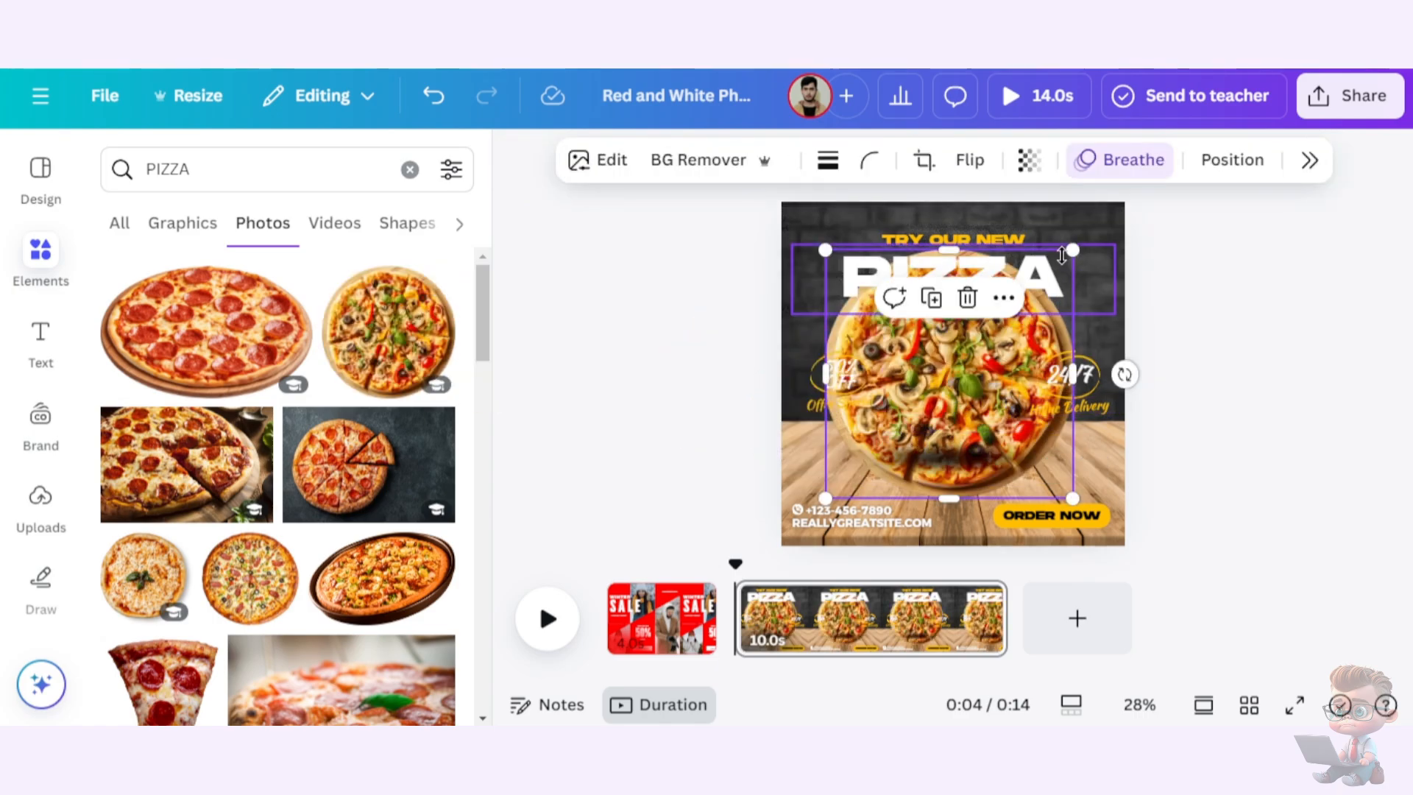
{"action": "left_click_drag", "start_coordinate": [1119, 222], "coordinate": [1001, 370]}
{"action": "left_click_drag", "start_coordinate": [923, 420], "coordinate": [966, 384]}
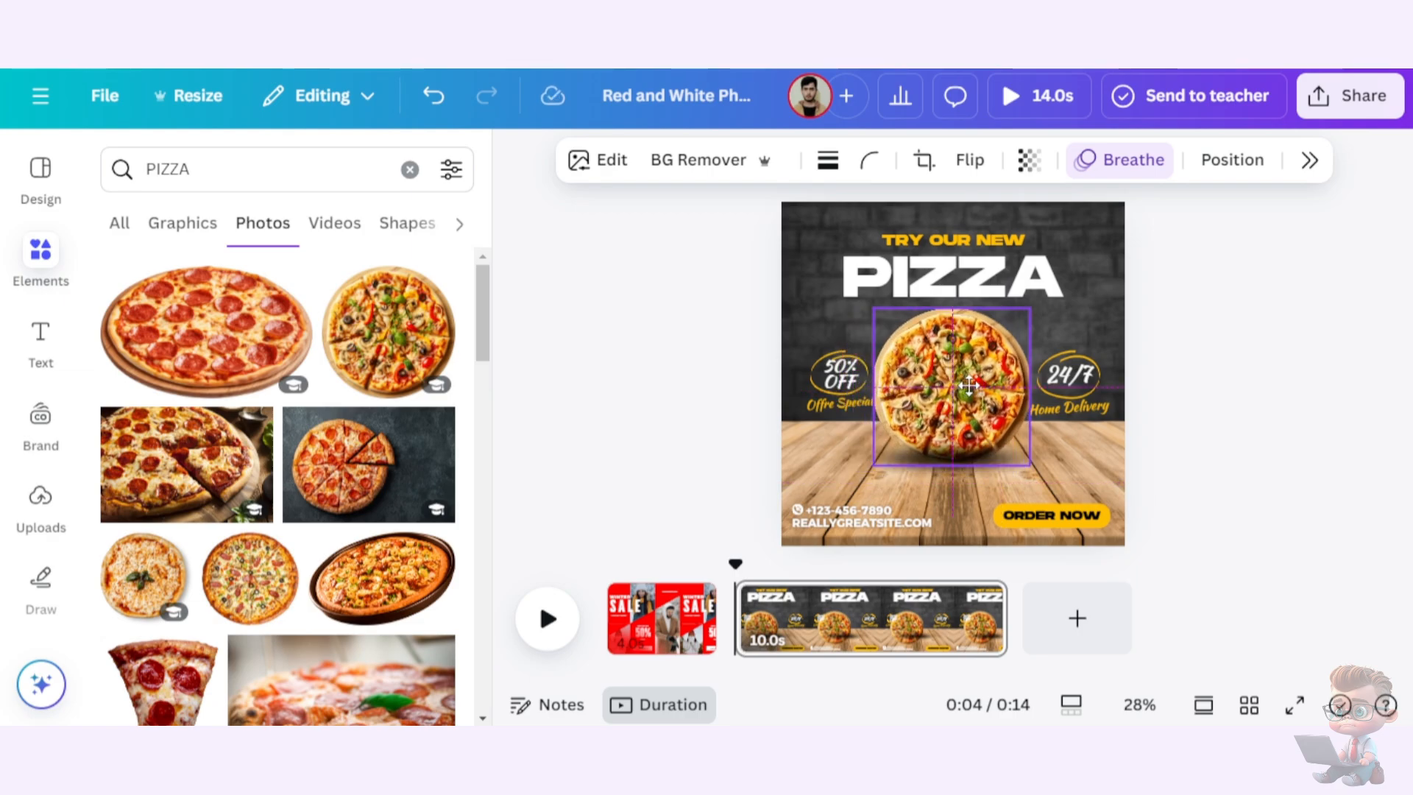
Try the pizza photo one layer further back and return it to its place in front of the table
{"action": "left_click", "coordinate": [1222, 171]}
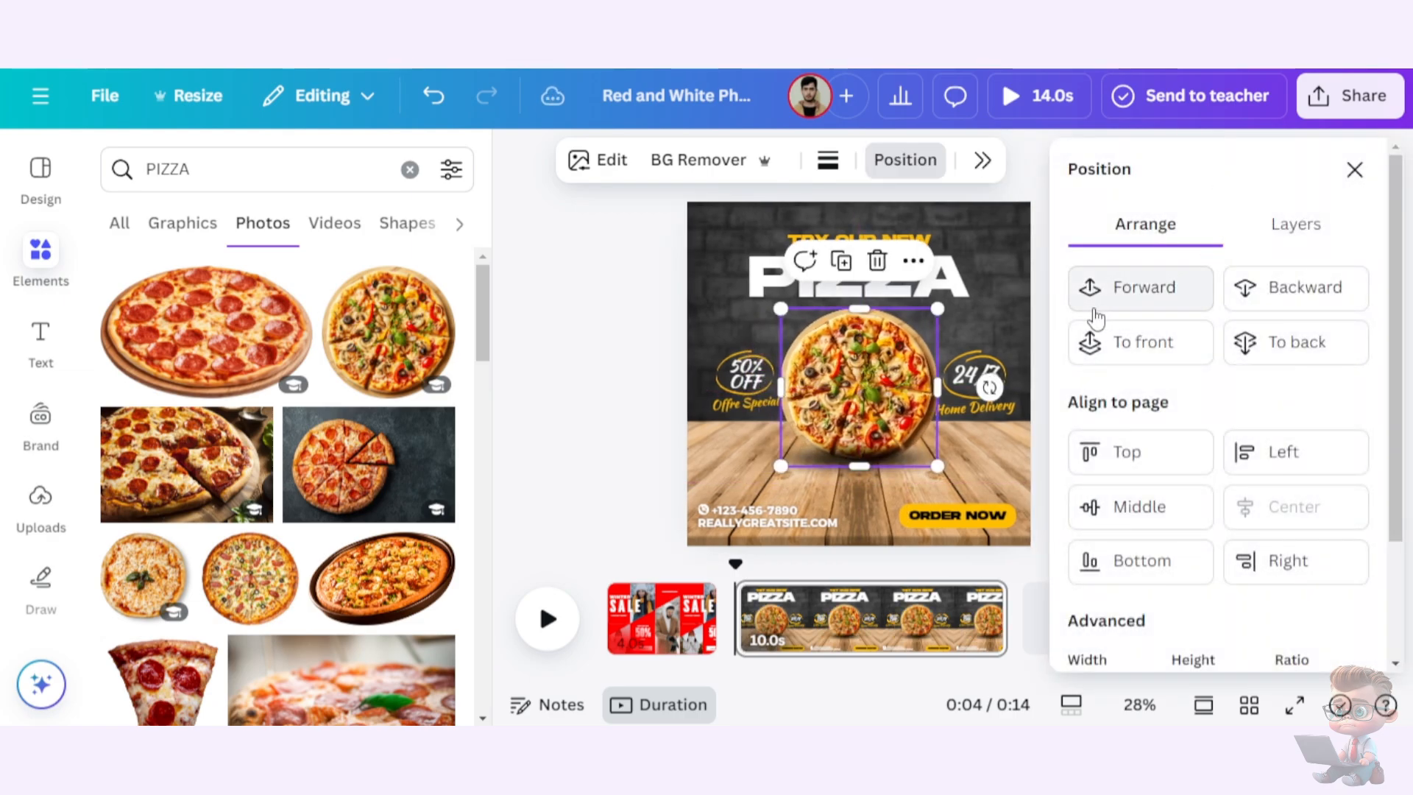
{"action": "left_click", "coordinate": [1265, 291]}
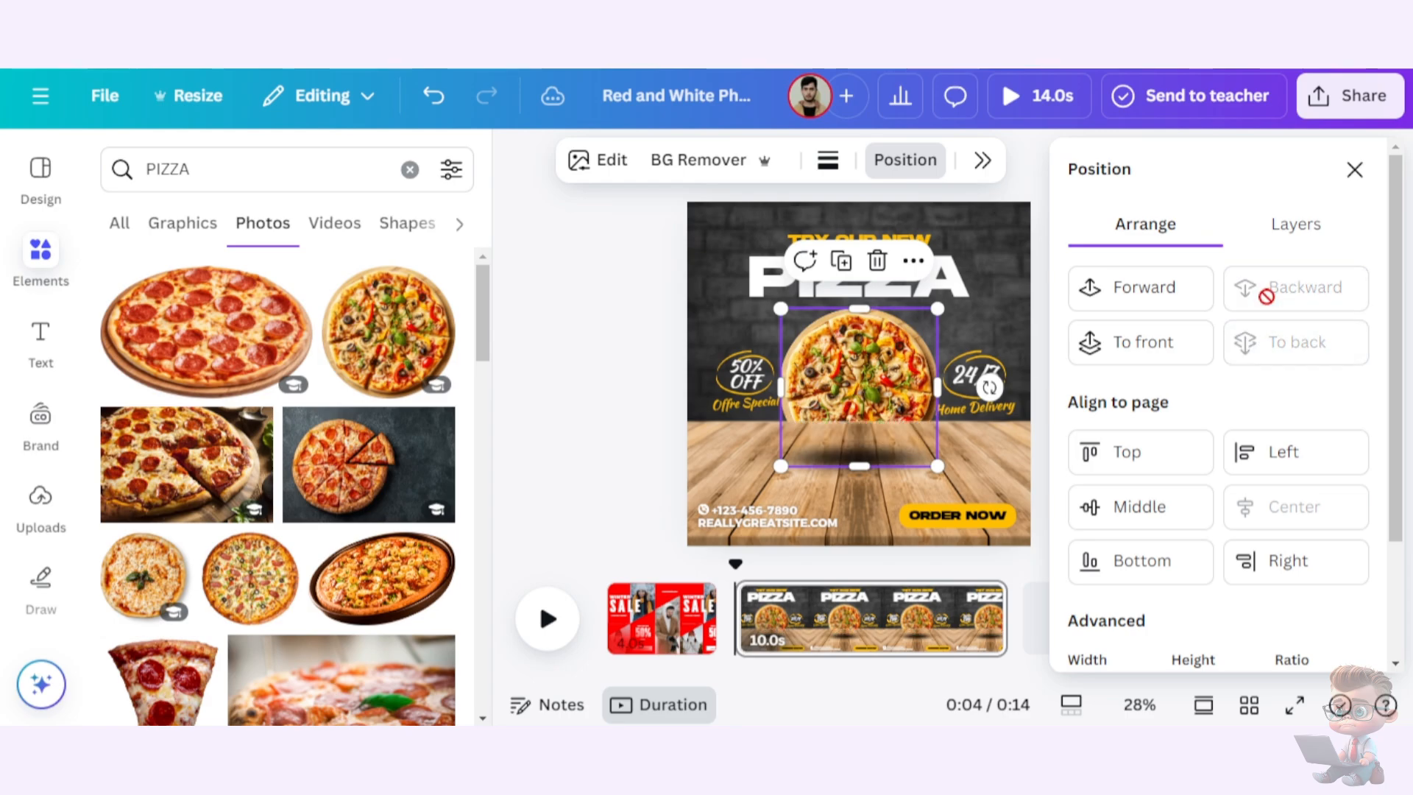
{"action": "left_click", "coordinate": [1172, 308]}
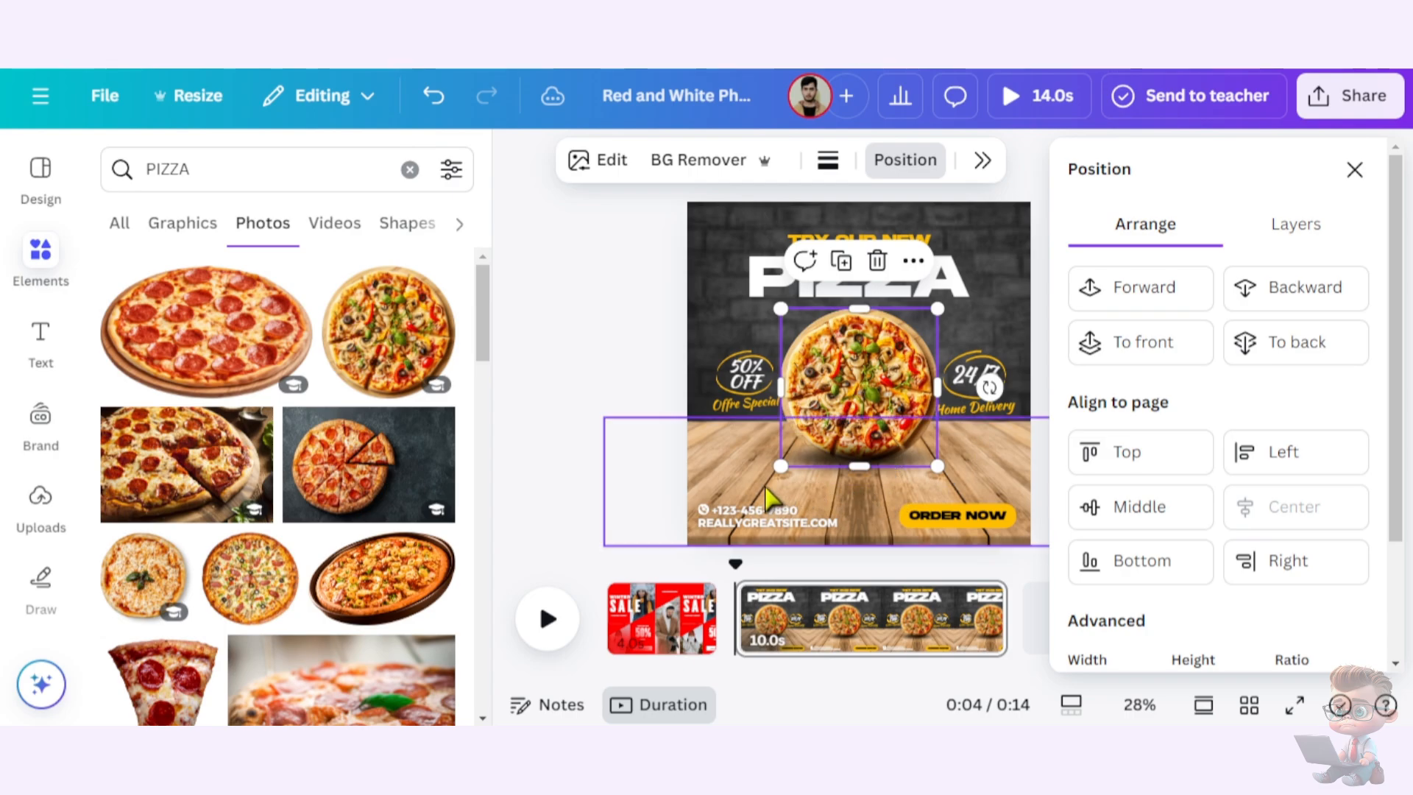
{"action": "left_click", "coordinate": [821, 479]}
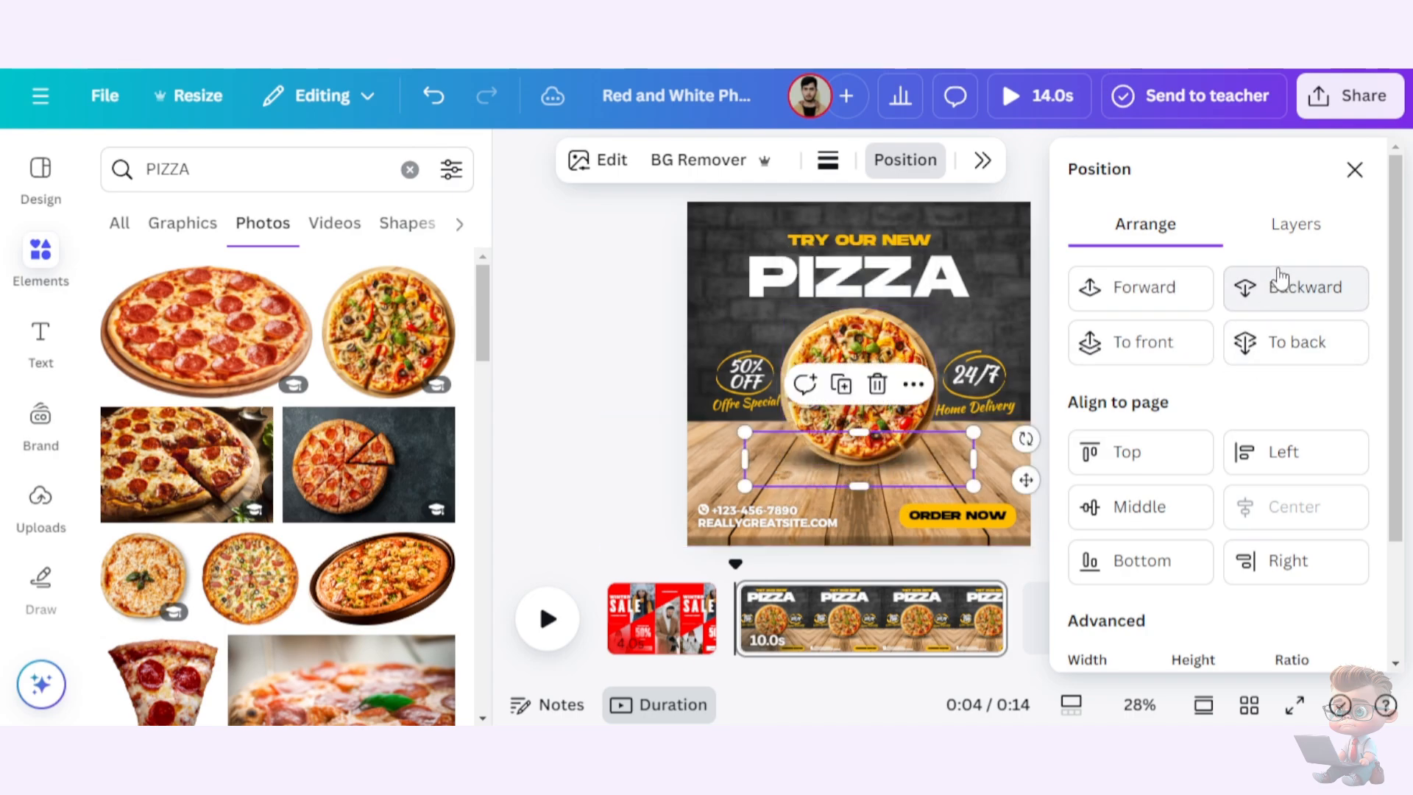
{"action": "left_click", "coordinate": [1355, 170]}
{"action": "left_click", "coordinate": [1271, 317]}
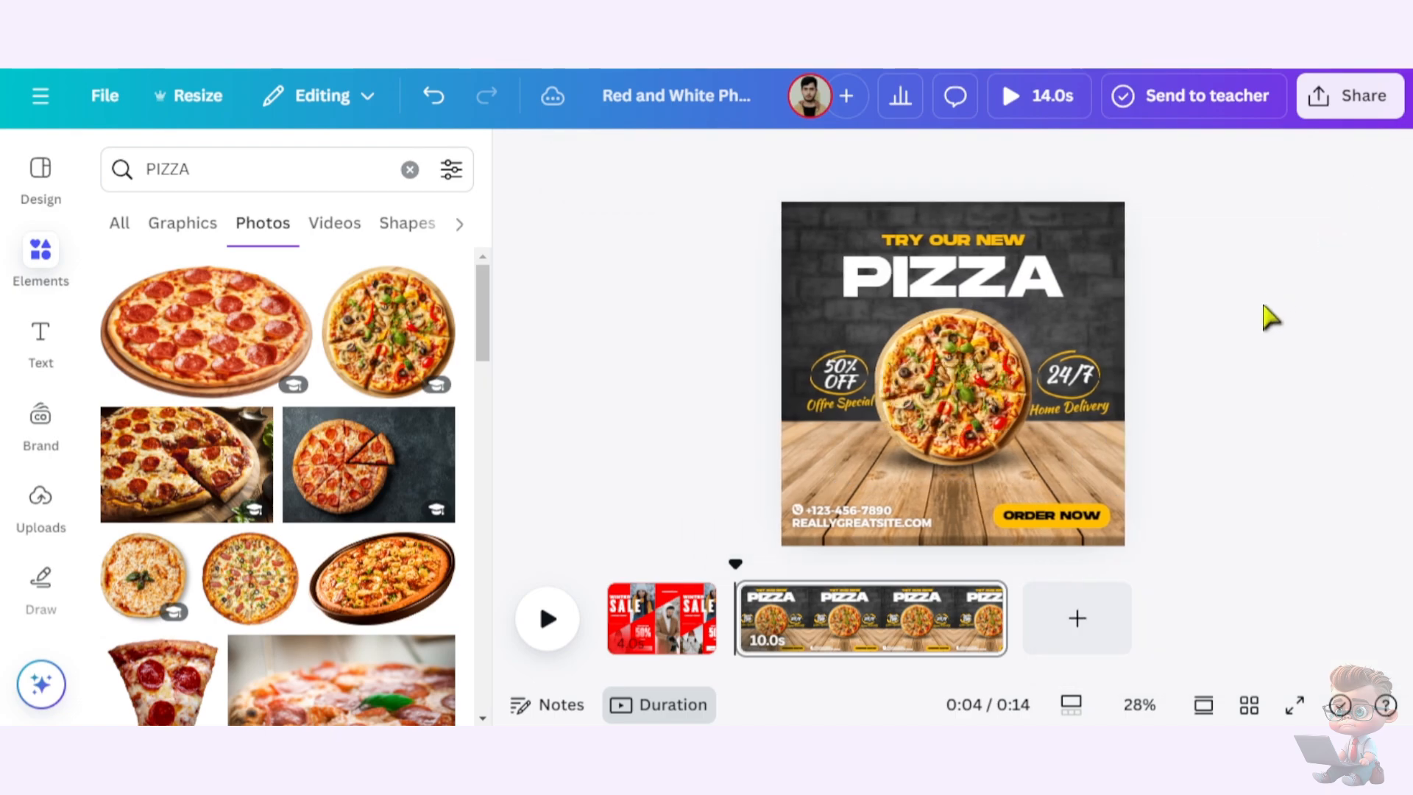
Shift the 24/7 Home Delivery badge slightly right and the 50% OFF Offre Special badge slightly left, away from the pizza
{"action": "left_click", "coordinate": [1057, 408]}
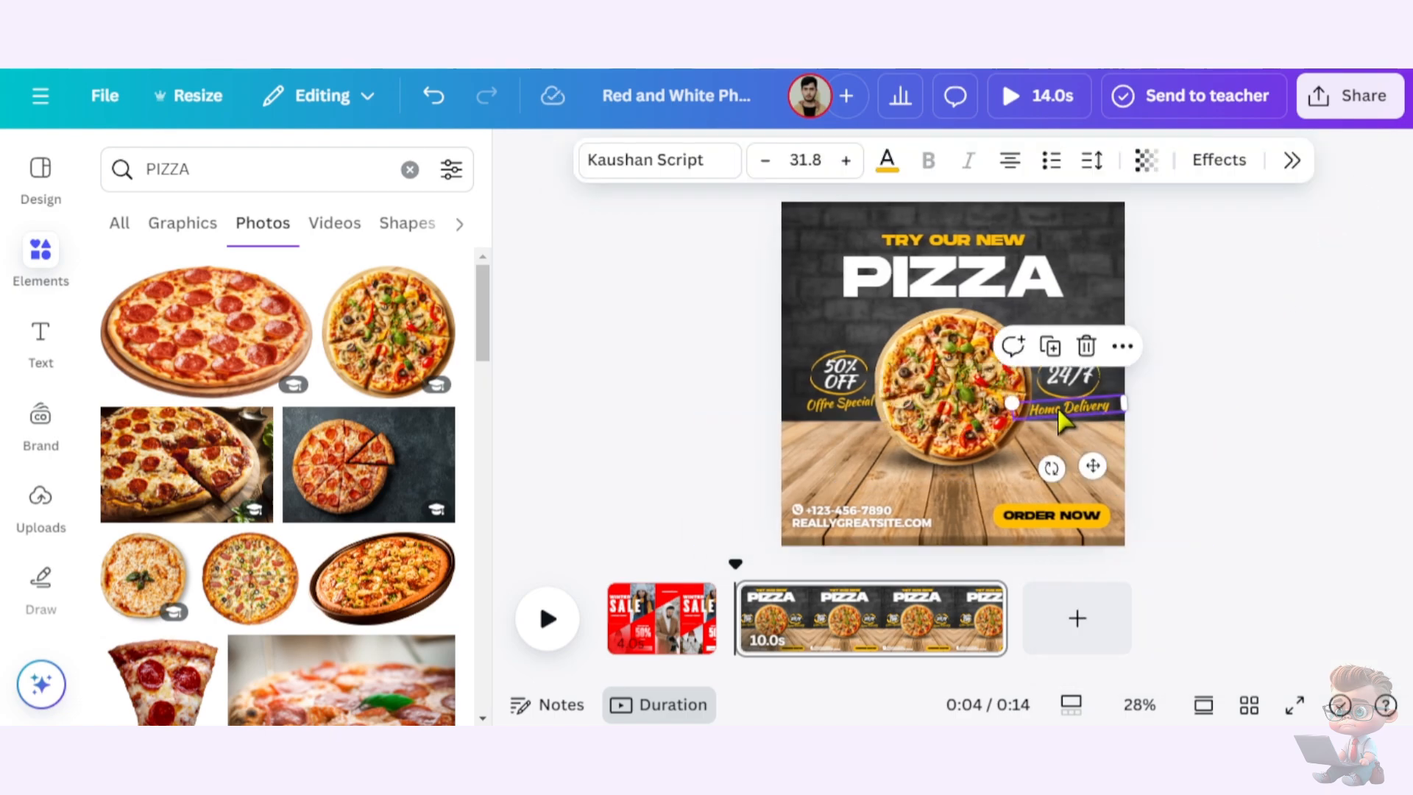
{"action": "left_click_drag", "start_coordinate": [1058, 409], "coordinate": [1069, 407]}
{"action": "left_click_drag", "start_coordinate": [1175, 360], "coordinate": [1071, 378]}
{"action": "key", "text": "Right"}
{"action": "key", "text": "Right"}
{"action": "key", "text": "Right"}
{"action": "key", "text": "Right"}
{"action": "key", "text": "Right"}
{"action": "key", "text": "Right"}
{"action": "key", "text": "Right"}
{"action": "key", "text": "Right"}
{"action": "key", "text": "Right"}
{"action": "key", "text": "Right"}
{"action": "key", "text": "Right"}
{"action": "key", "text": "Right"}
{"action": "key", "text": "Right"}
{"action": "key", "text": "Right"}
{"action": "key", "text": "Right"}
{"action": "key", "text": "Right"}
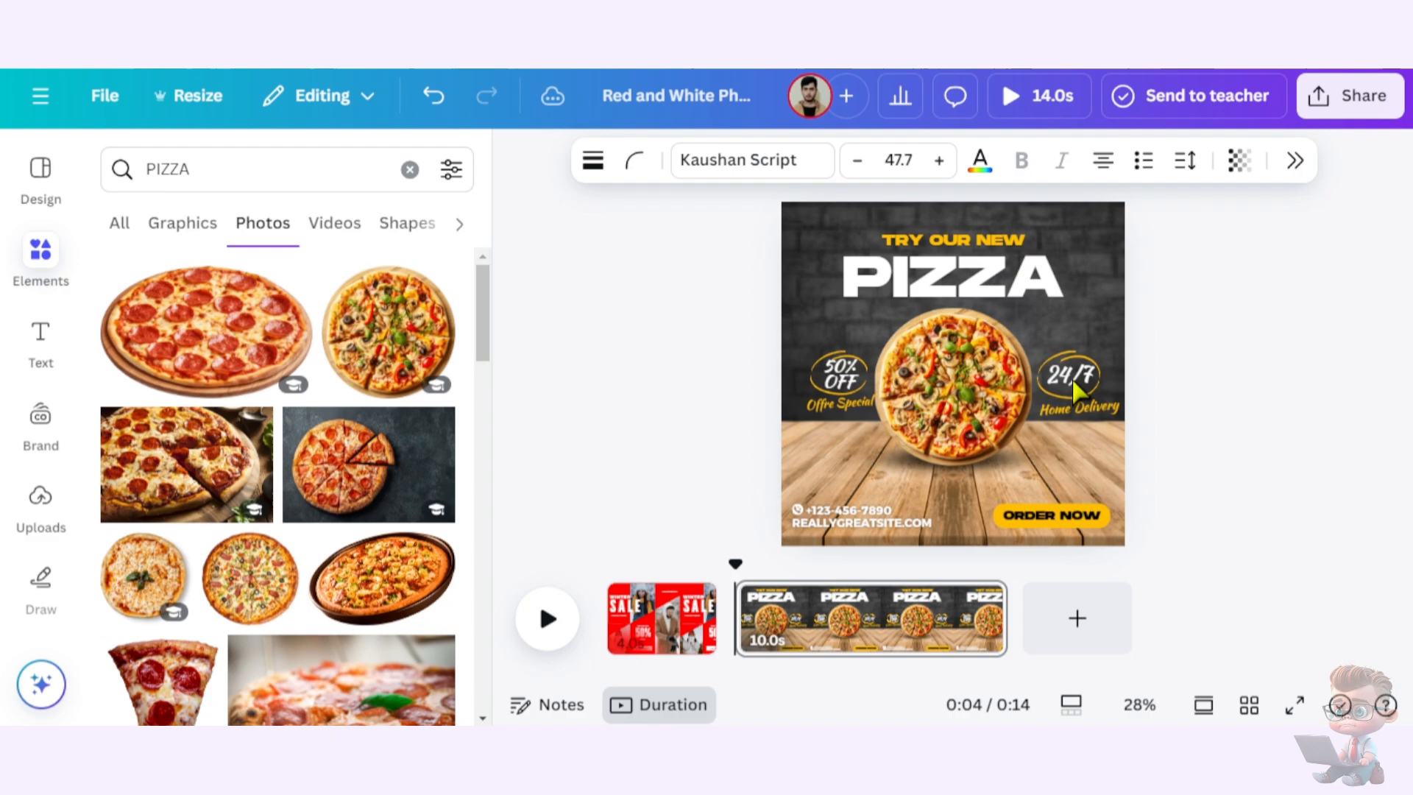
{"action": "left_click_drag", "start_coordinate": [730, 365], "coordinate": [824, 414]}
Open the contact phone number above the website address for editing
{"action": "left_click", "coordinate": [835, 510]}
{"action": "double_click", "coordinate": [835, 510]}
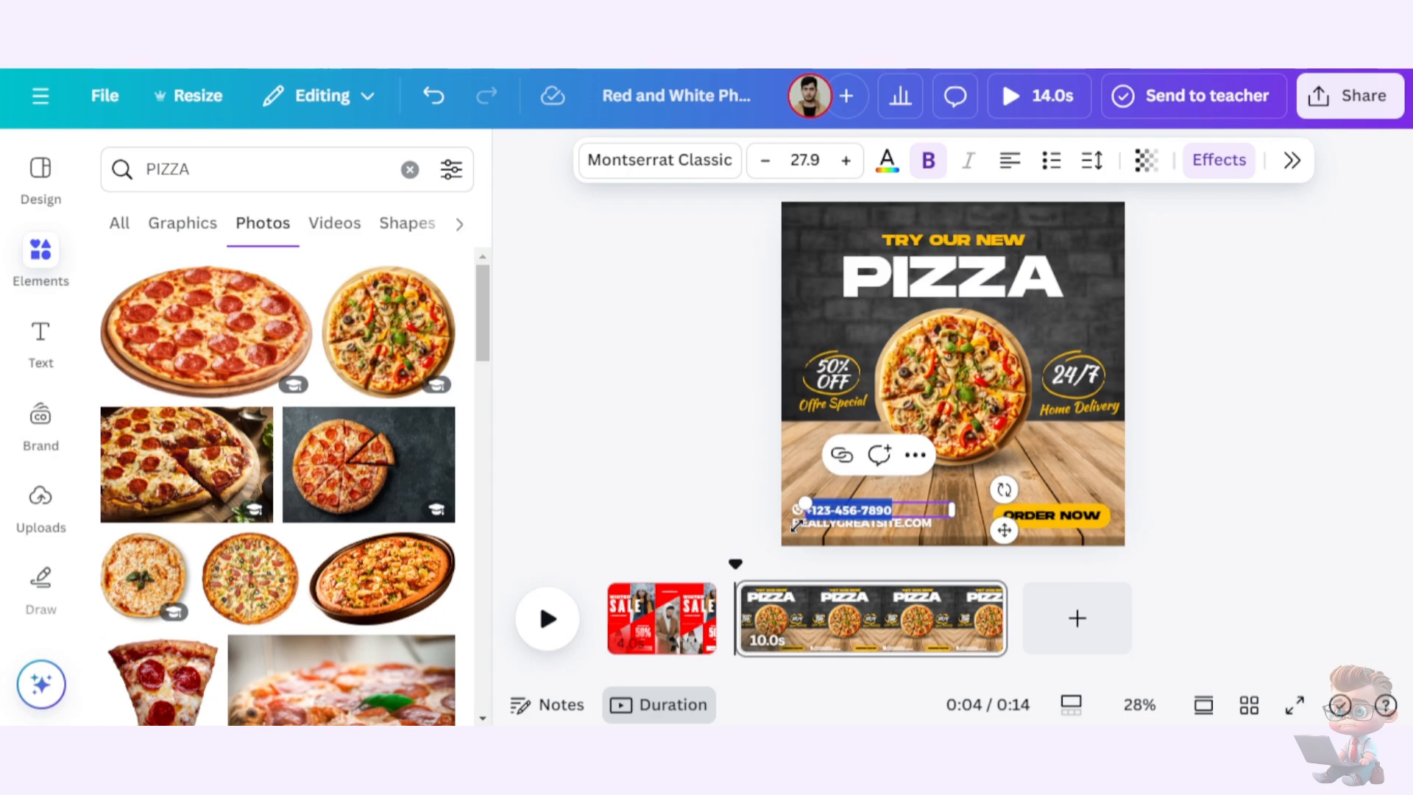
{"action": "left_click", "coordinate": [766, 530]}
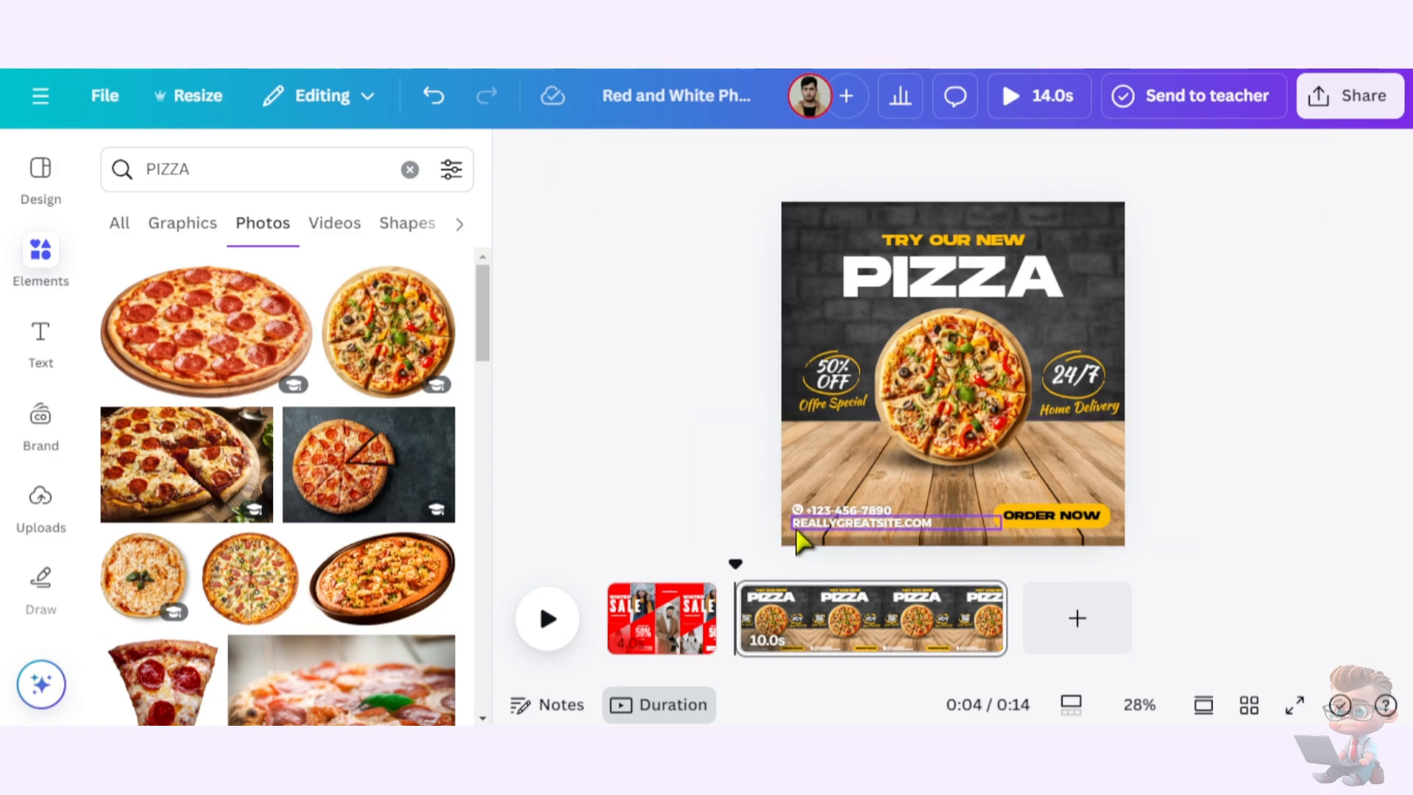
{"action": "left_click", "coordinate": [800, 535]}
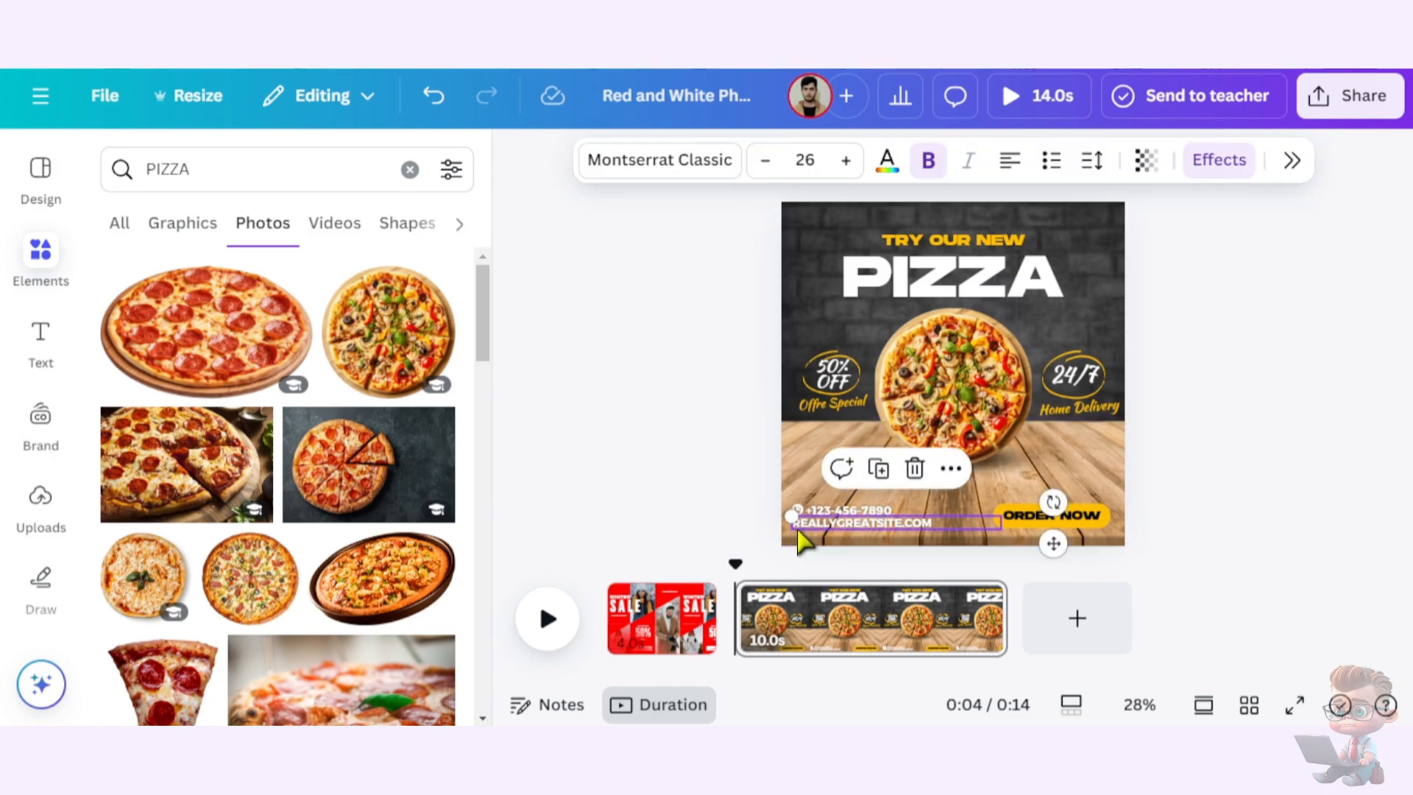
{"action": "left_click", "coordinate": [655, 507]}
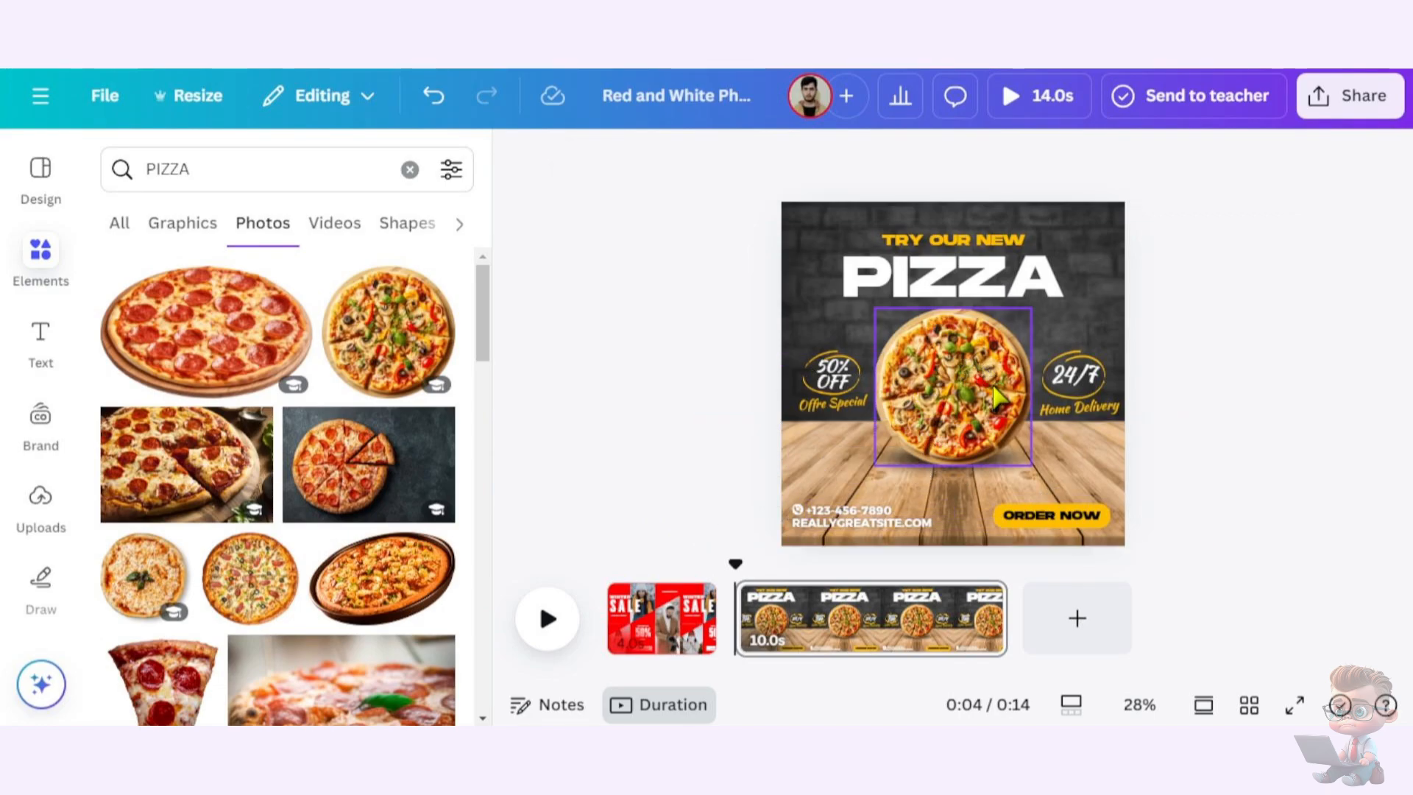
Download only page 2, the pizza ad, as an MP4 video, leaving page 1 out of the page selection
{"action": "left_click", "coordinate": [1359, 112]}
{"action": "scroll", "coordinate": [1207, 514], "scroll_direction": "down", "scroll_amount": 3}
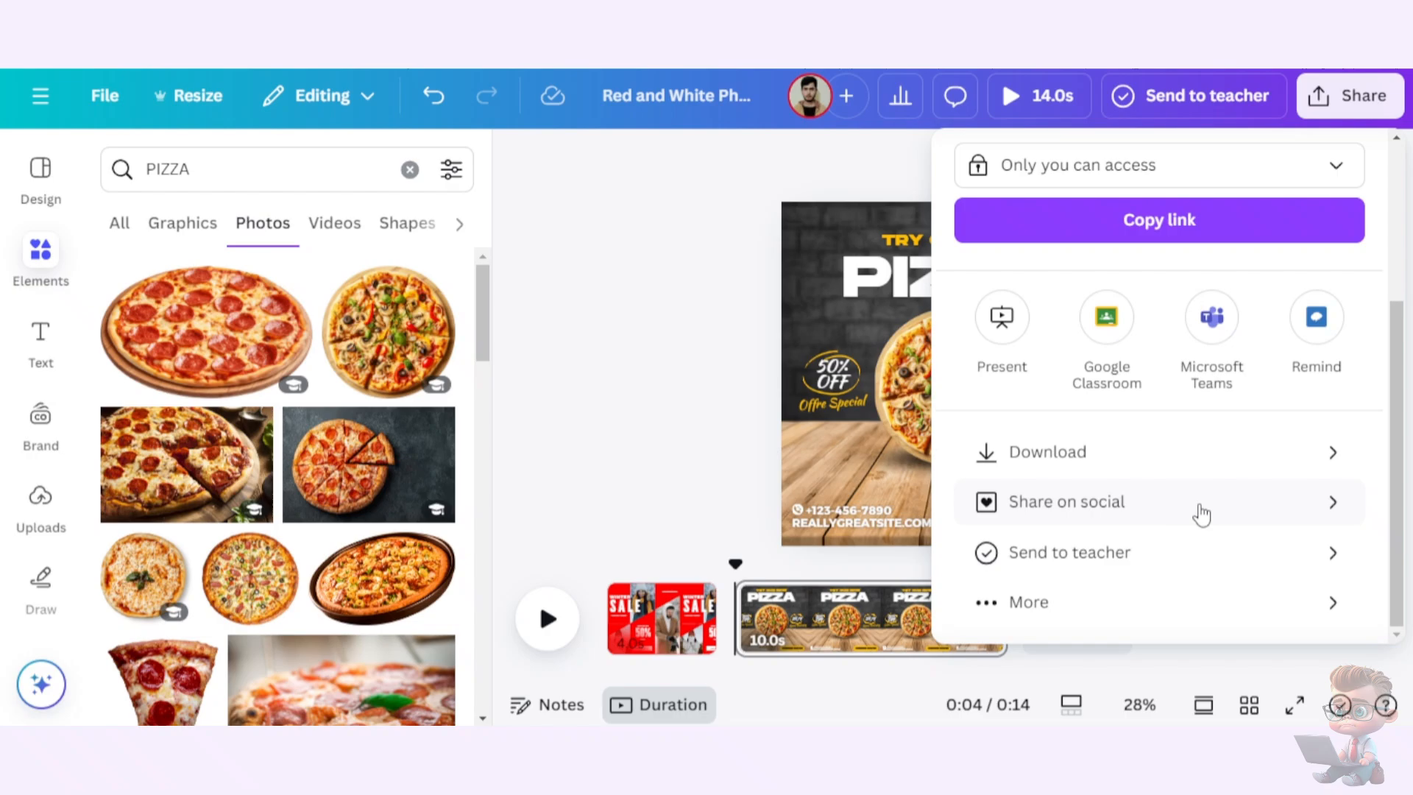
{"action": "left_click", "coordinate": [1107, 456]}
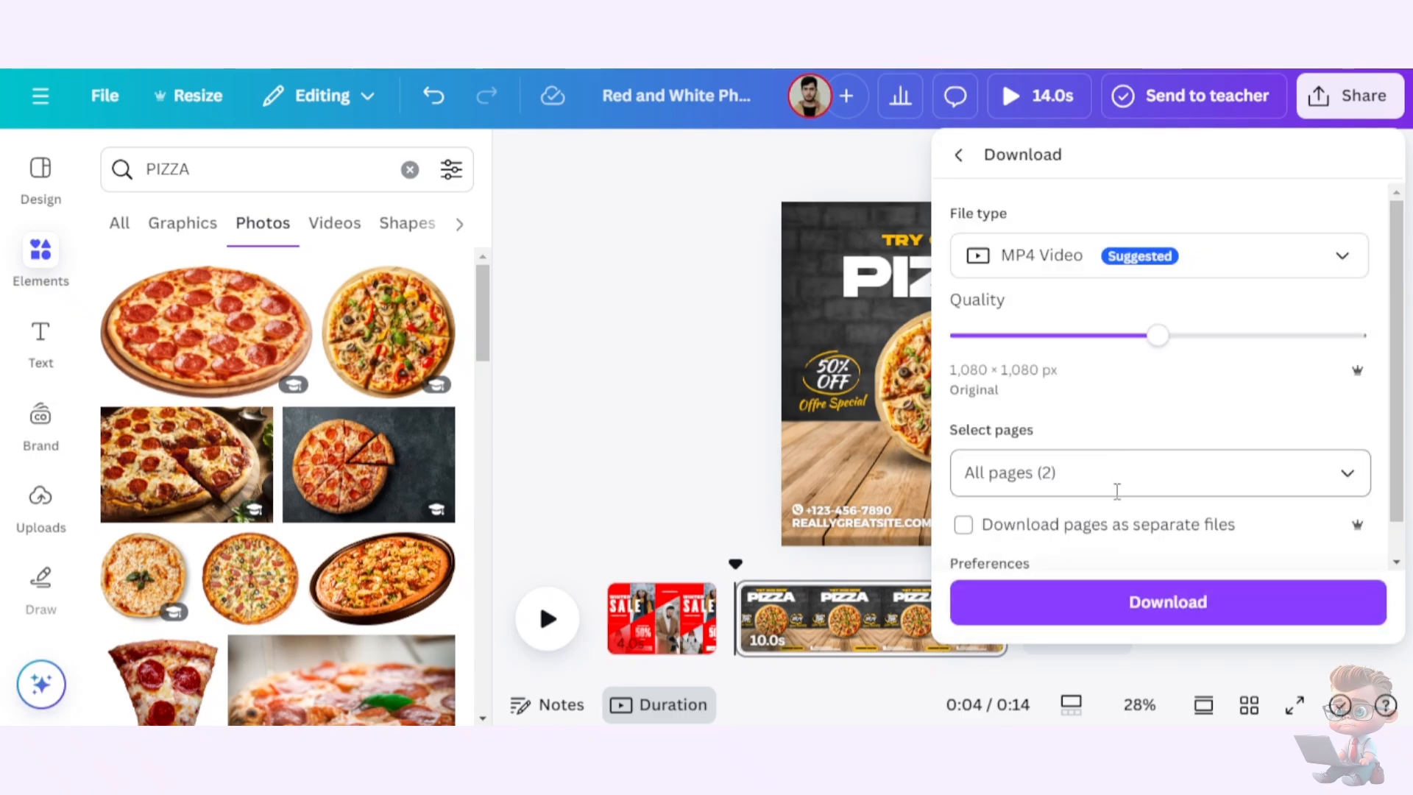
{"action": "left_click", "coordinate": [1126, 472]}
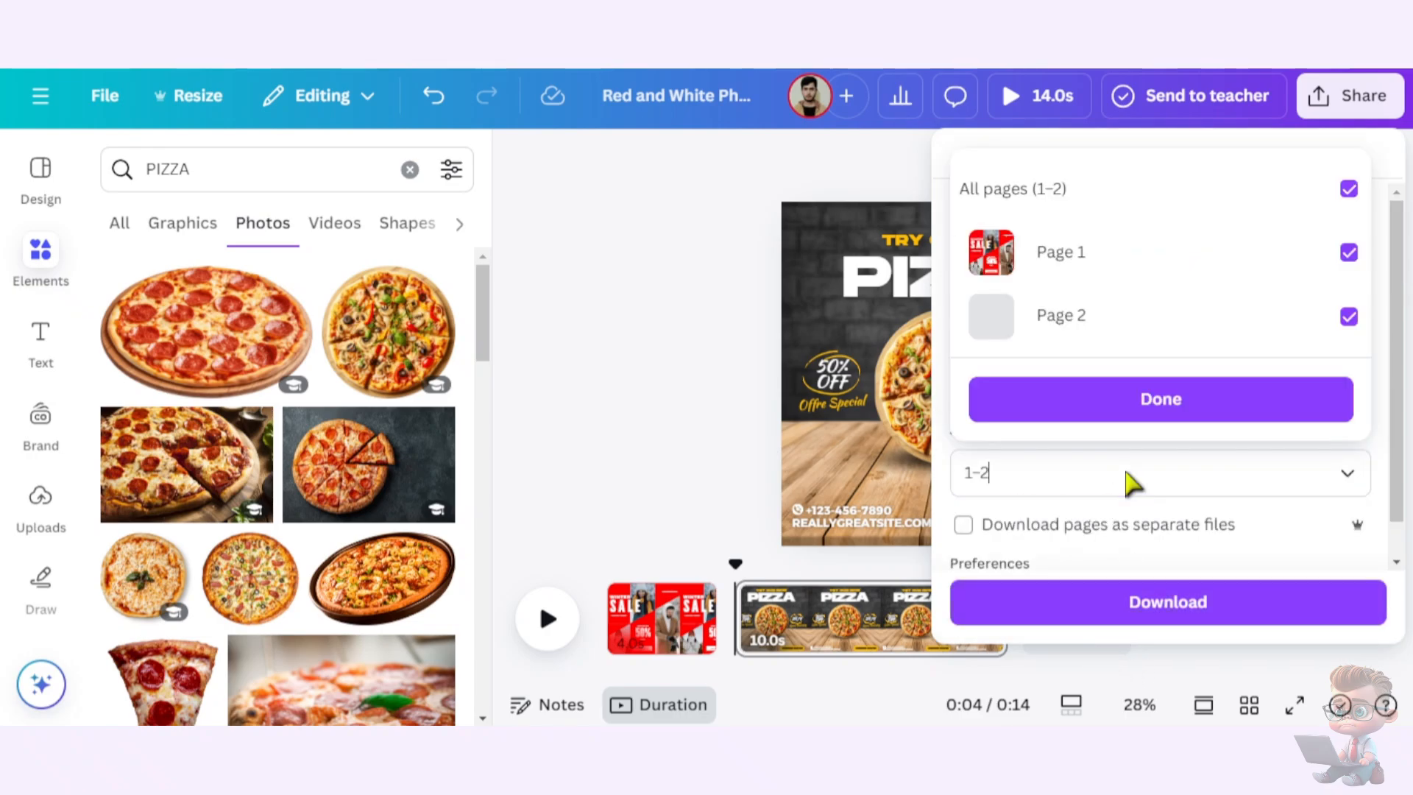
{"action": "left_click", "coordinate": [1089, 262]}
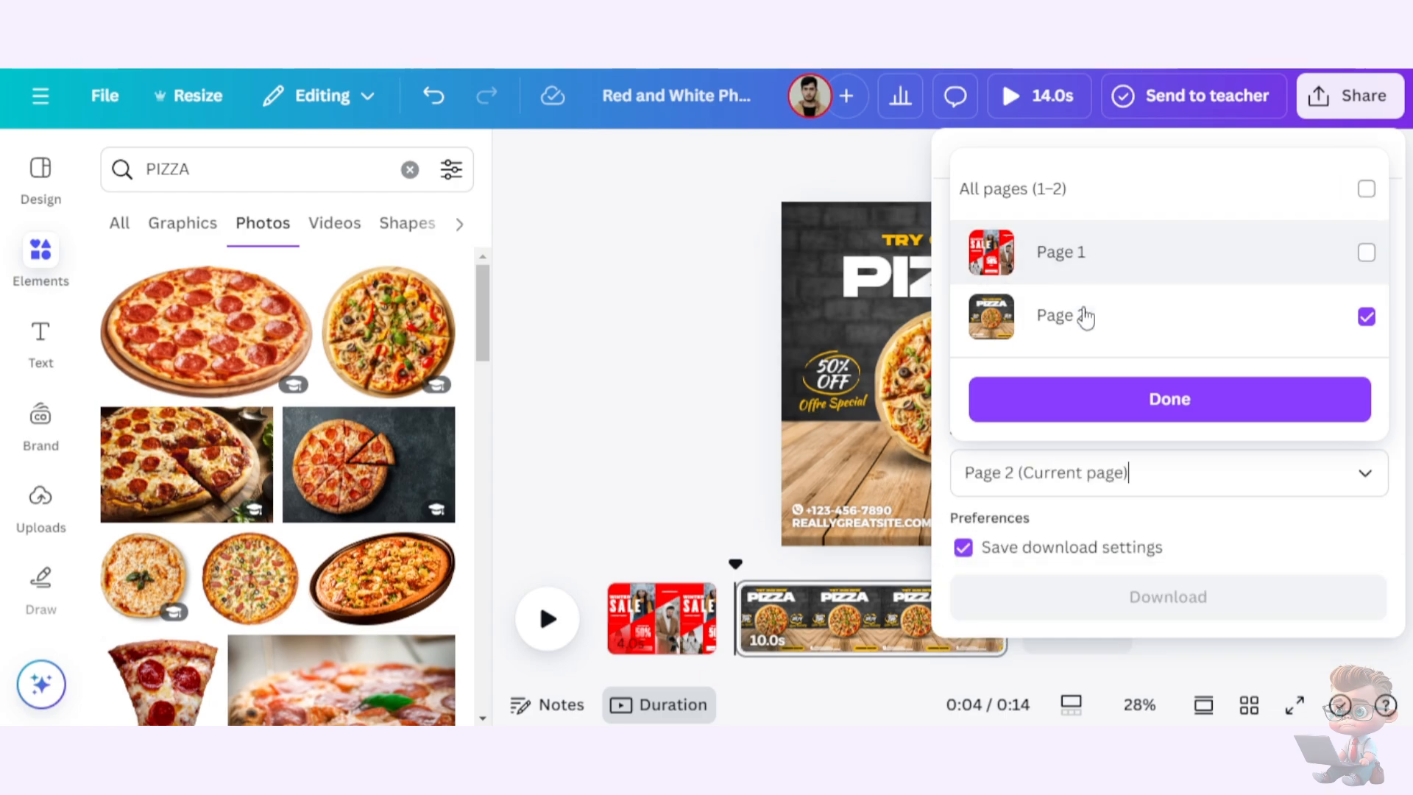
{"action": "left_click", "coordinate": [1113, 401]}
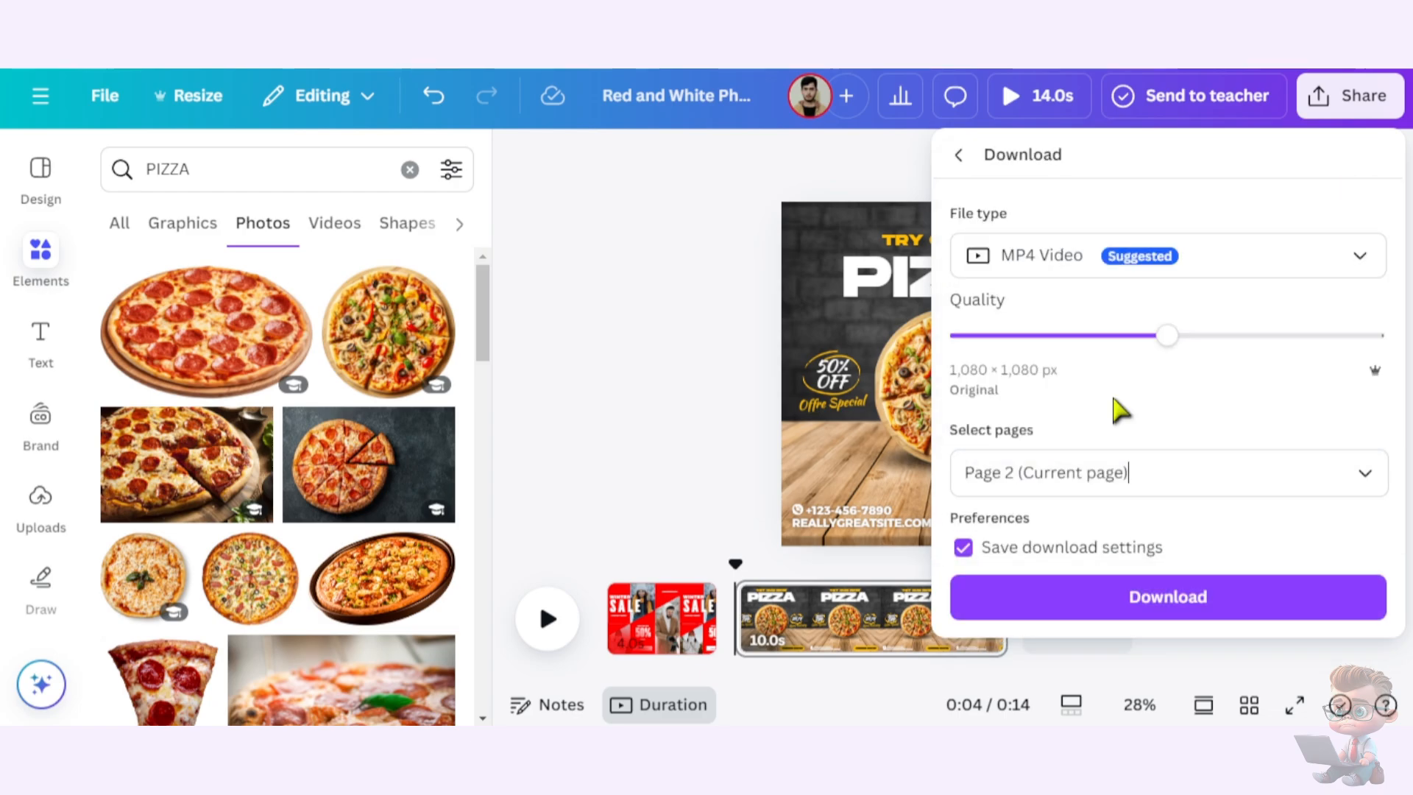
{"action": "key", "text": "Return"}
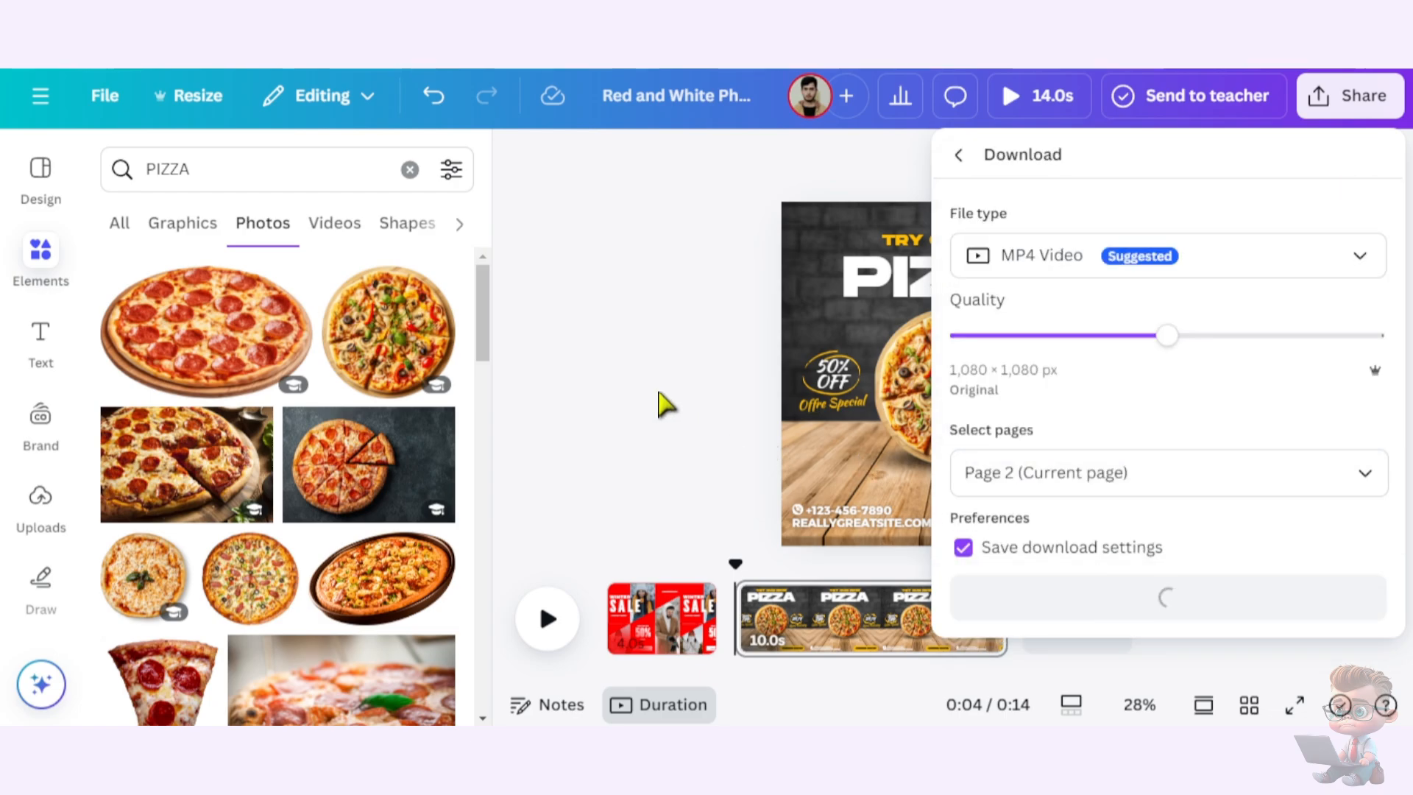
Browse the templates similar to the Modern Restaurant Food Menu design and play back the pizza ad page
{"action": "left_click", "coordinate": [31, 187]}
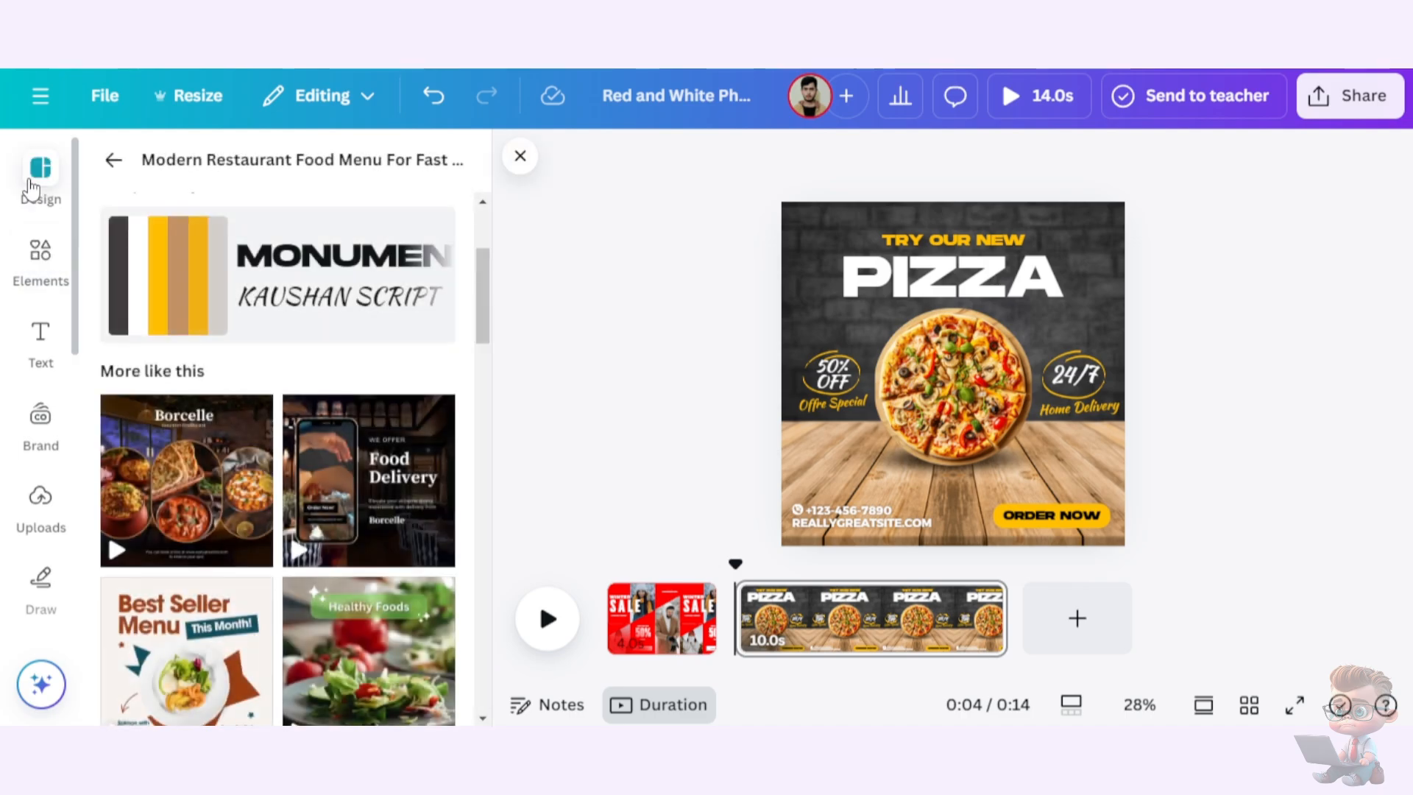
{"action": "scroll", "coordinate": [265, 447], "scroll_direction": "down", "scroll_amount": 5}
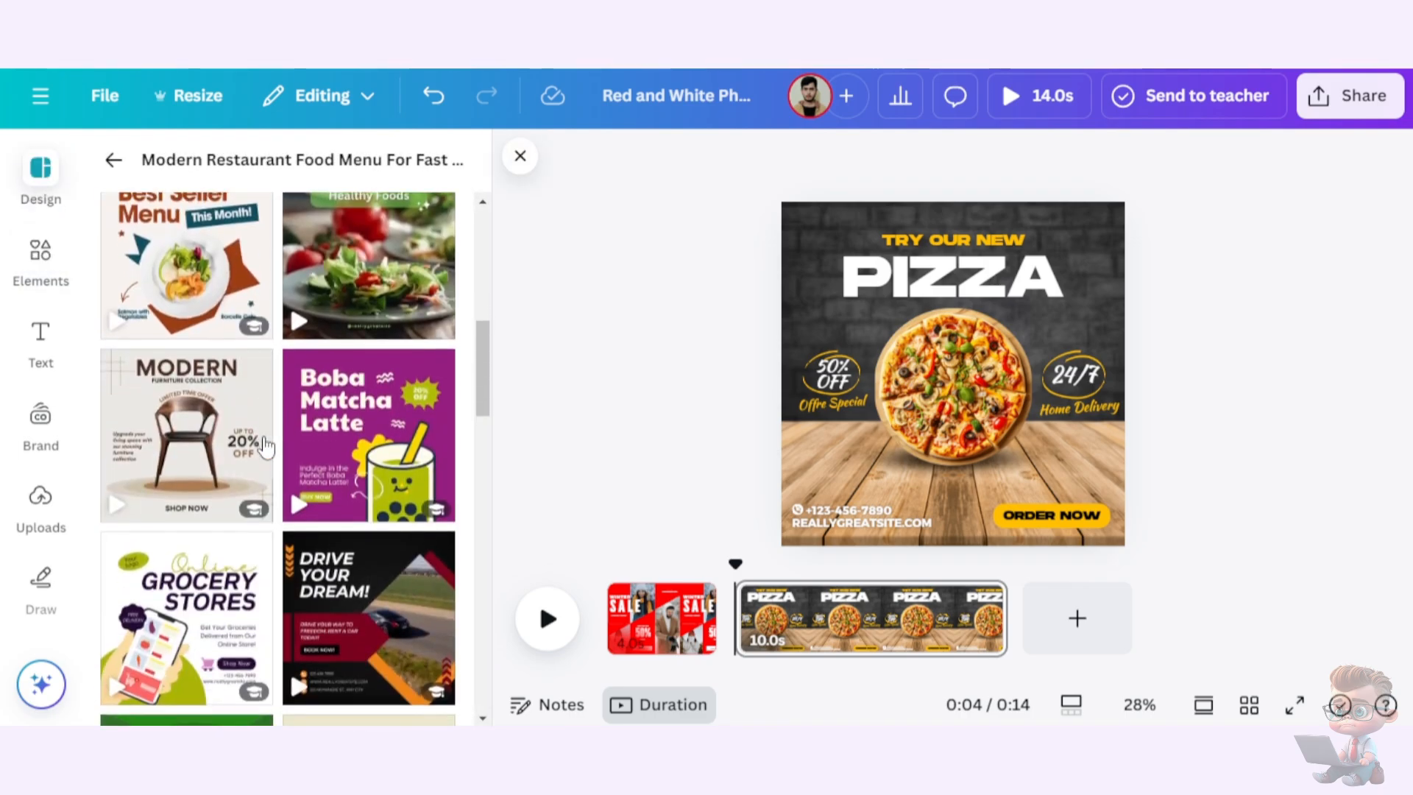
{"action": "left_click", "coordinate": [266, 447]}
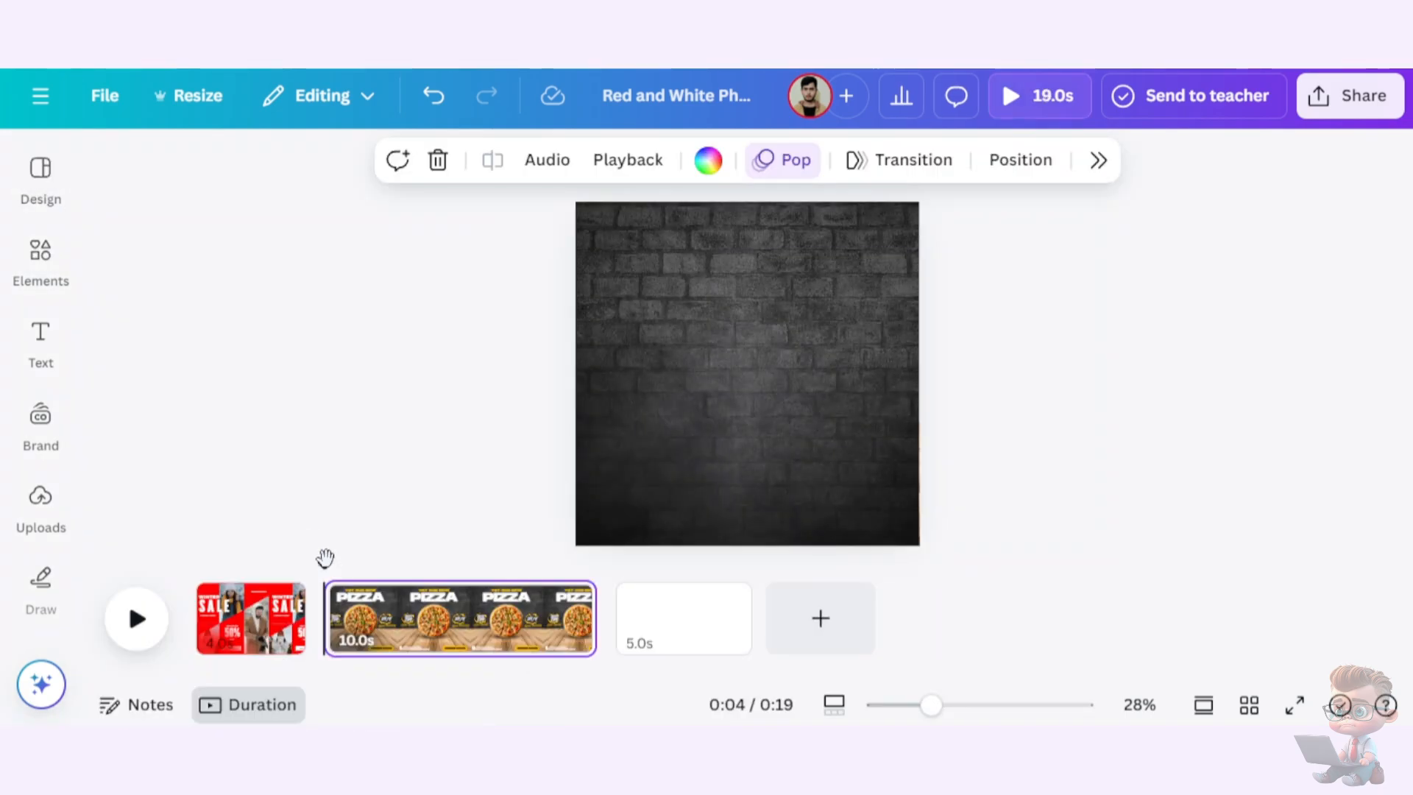
{"action": "left_click", "coordinate": [149, 624]}
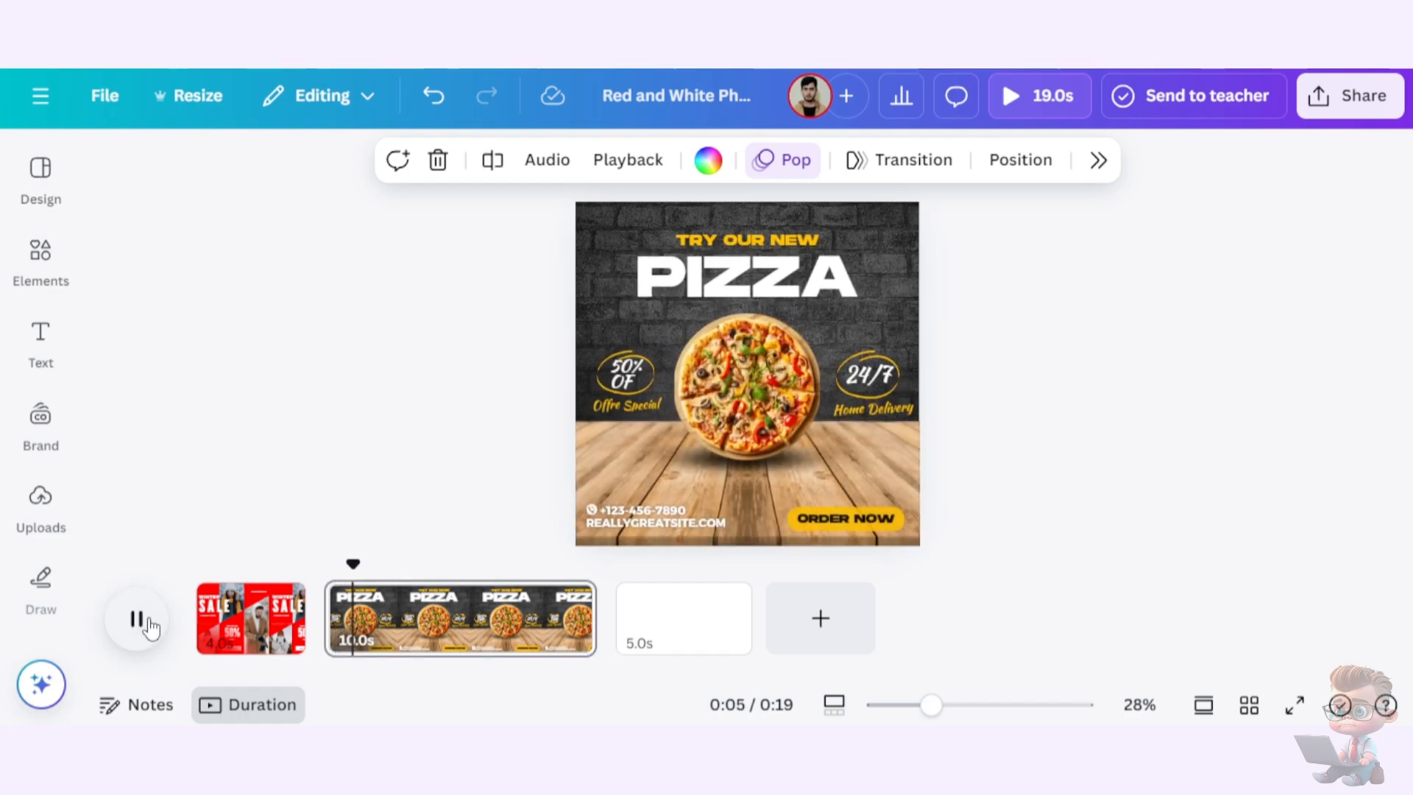